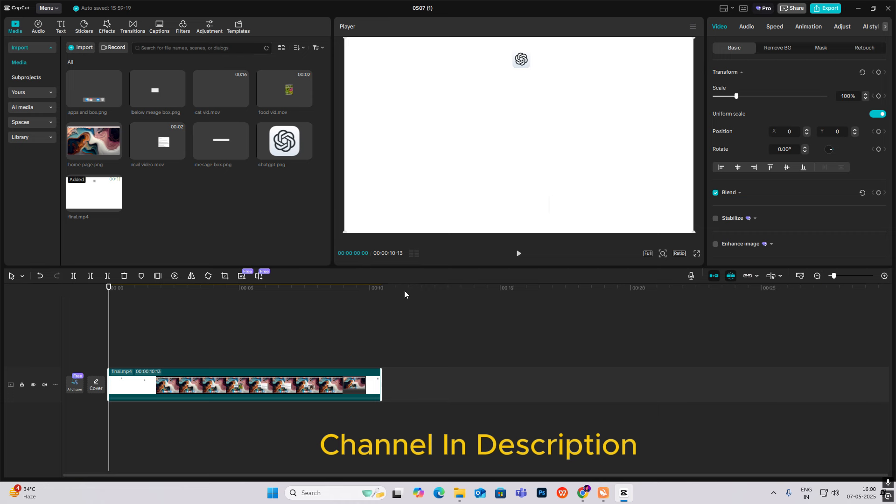
Shift the final.mp4 clip later on the timeline to leave an empty stretch at the start, and preview the clip.
click(817, 276)
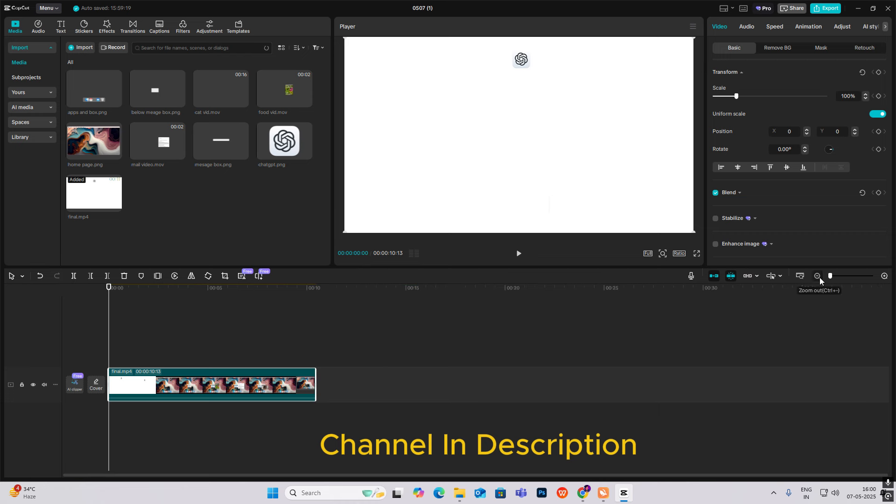
click(885, 276)
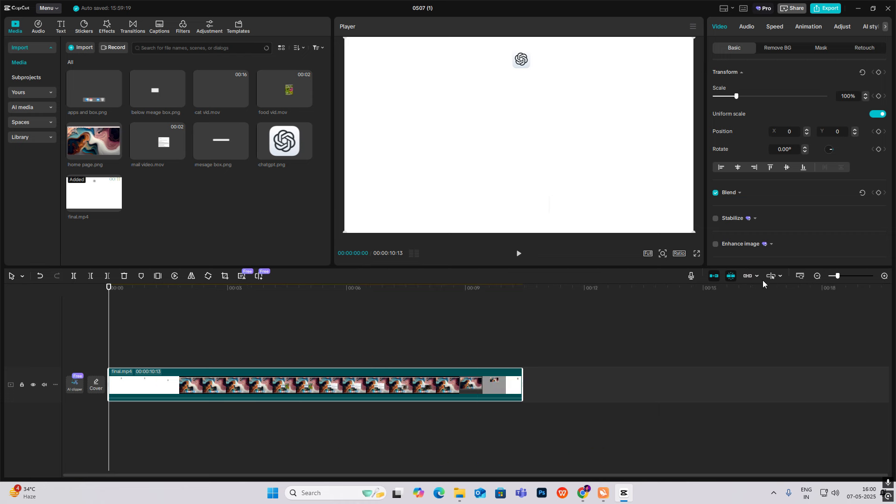
drag(274, 389, 407, 389)
drag(284, 332, 305, 346)
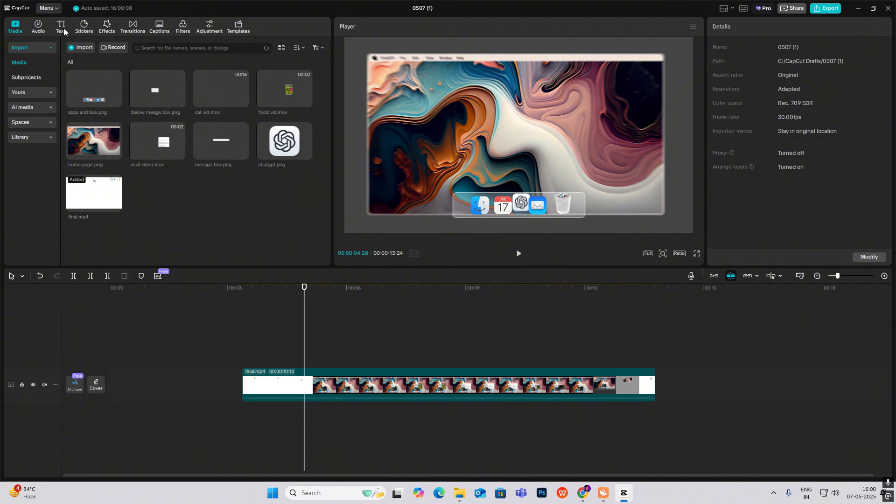
Create a full-frame white background at the timeline start from a default text containing only a ■ symbol at font size 245.
drag(88, 75, 111, 345)
click(172, 358)
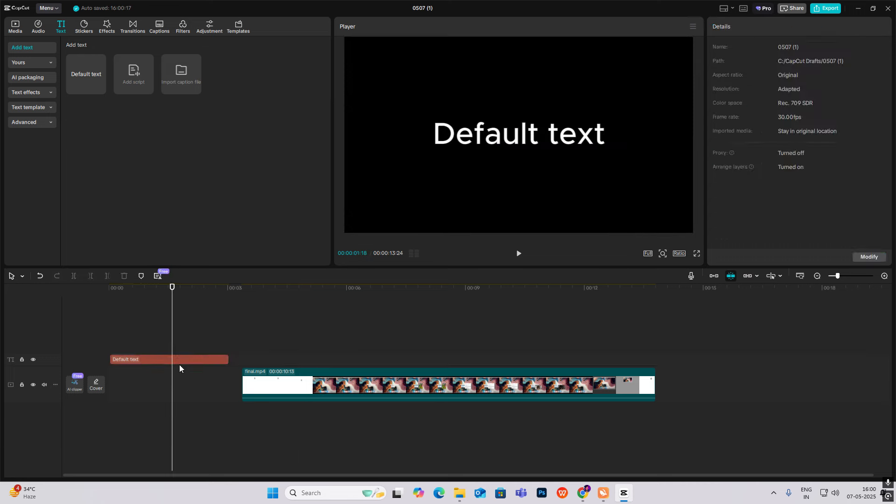
click(771, 73)
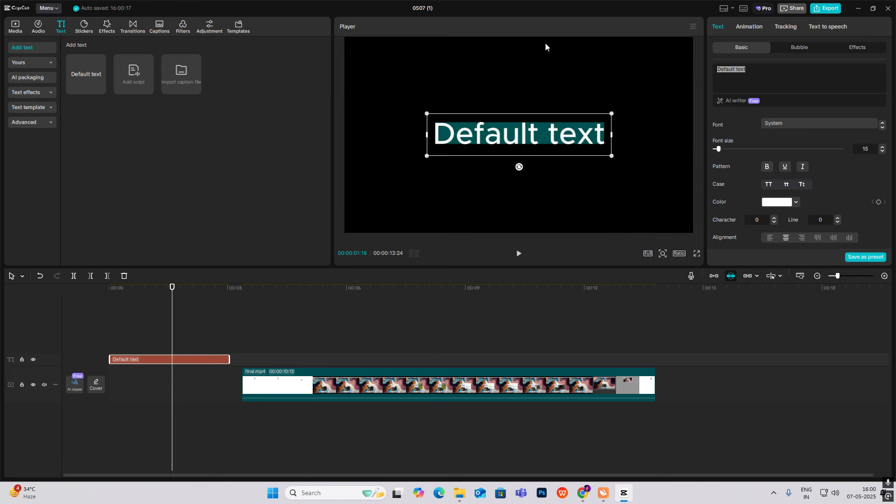
key(super+period)
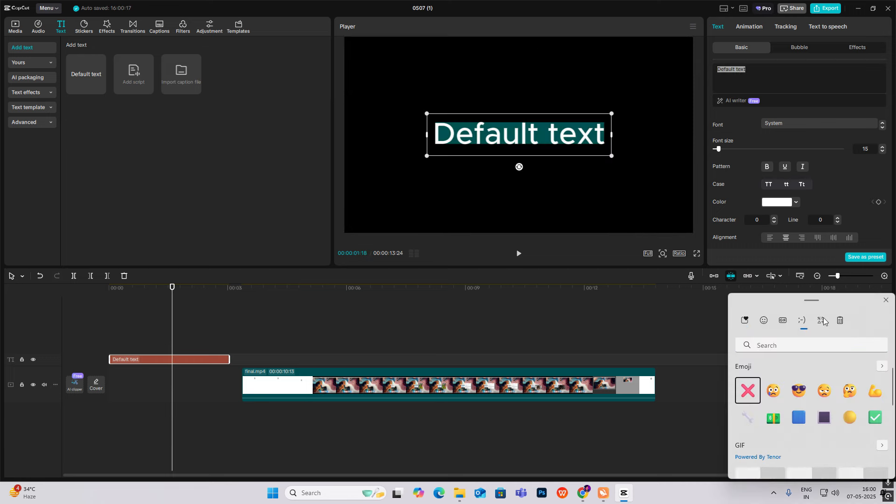
click(822, 321)
click(773, 369)
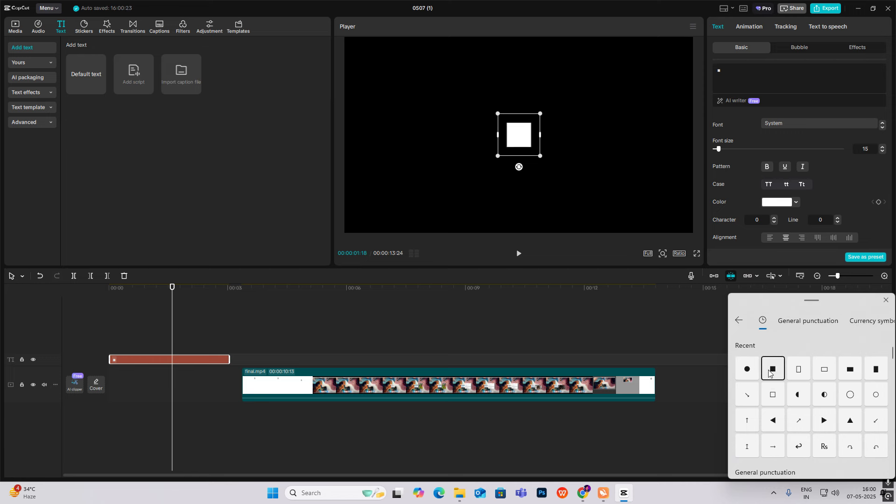
drag(719, 148, 819, 169)
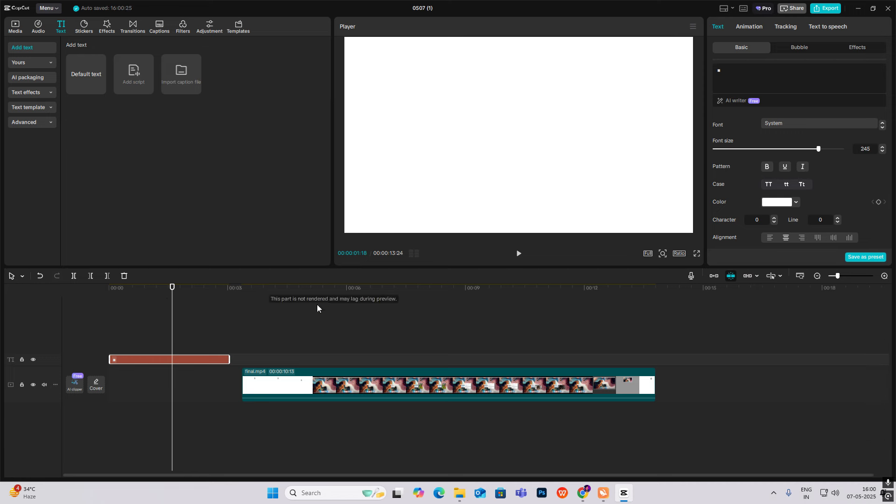
Add chatgpt.png above the background at the timeline start, scale it to 27% and place it at Y -303.
click(21, 30)
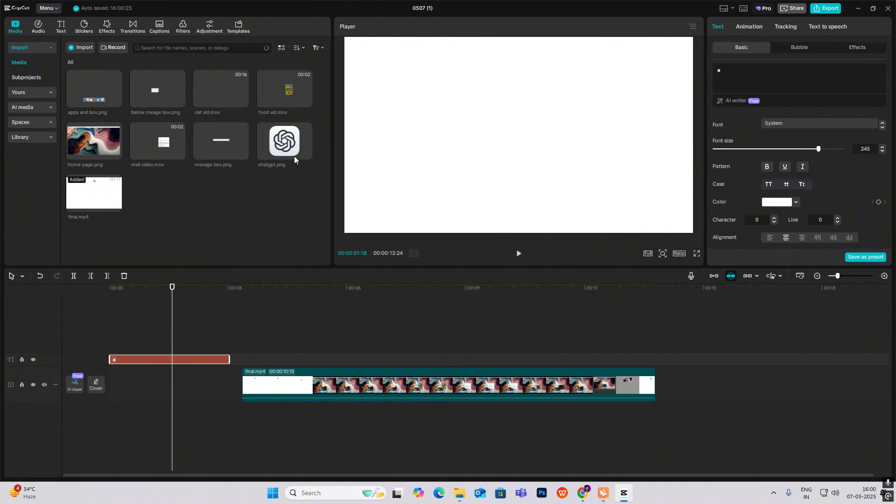
mouse_move(296, 155)
drag(284, 140, 167, 317)
drag(538, 159, 547, 147)
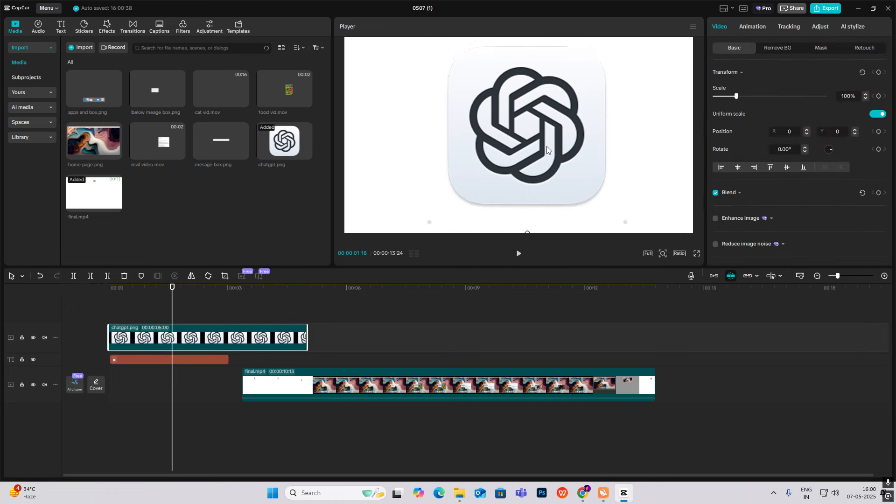
drag(615, 66, 546, 135)
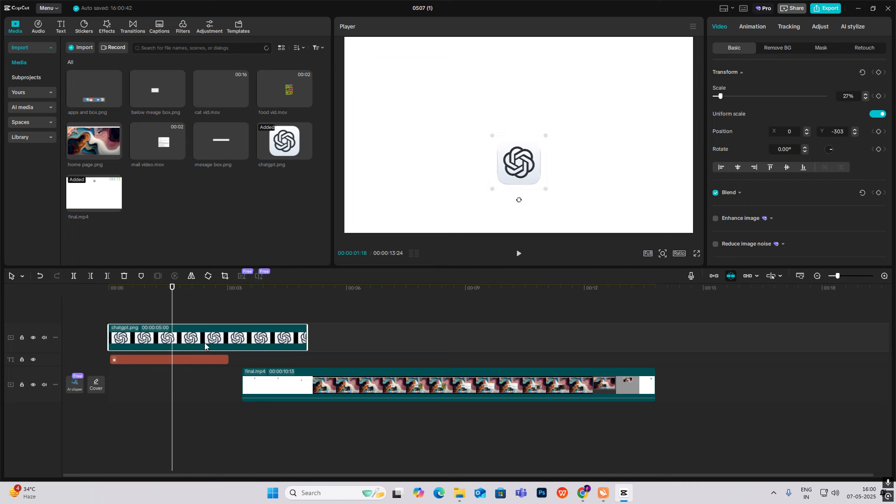
Duplicate the chatgpt.png clip onto a track beneath the original and turn the copy black with the Luma curve.
drag(210, 341, 220, 360)
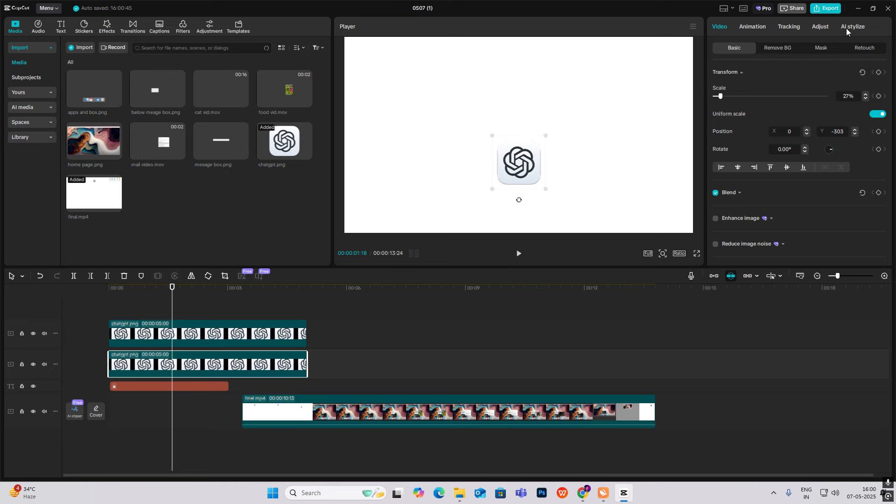
click(820, 27)
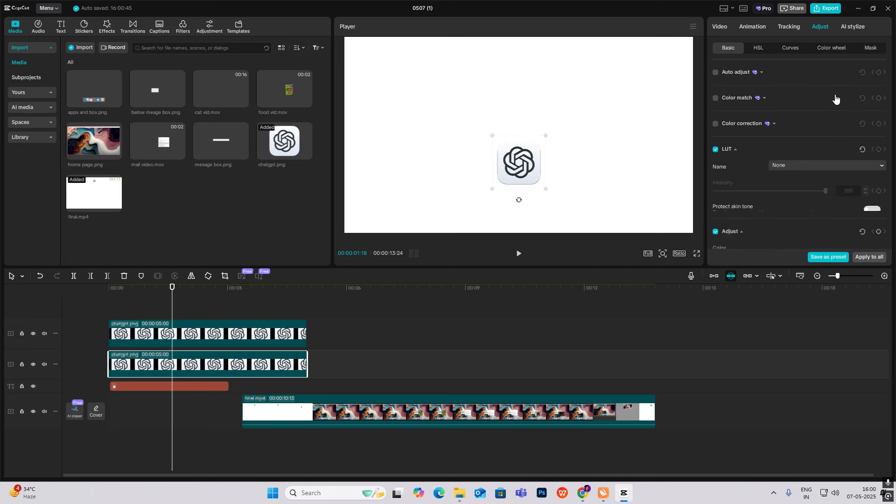
scroll(835, 95, down, 5)
click(796, 48)
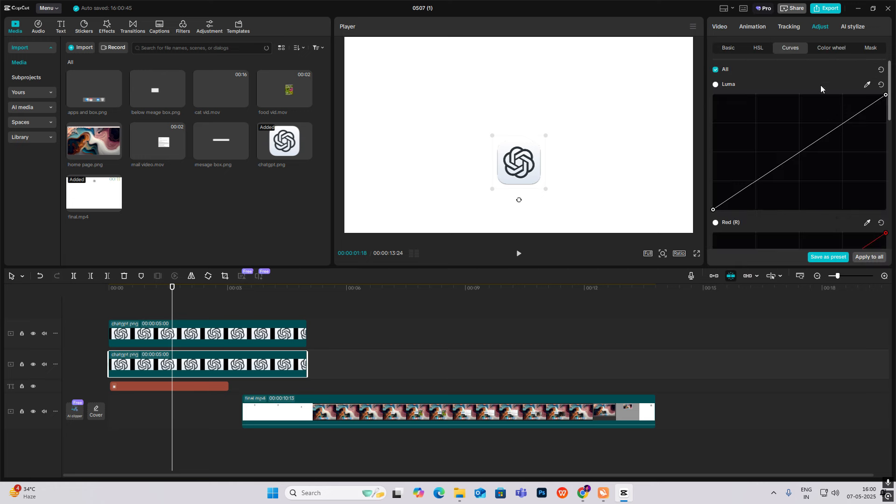
Offset the black copy slightly down and to the right behind the logo to form a thin shadow.
drag(533, 161, 532, 162)
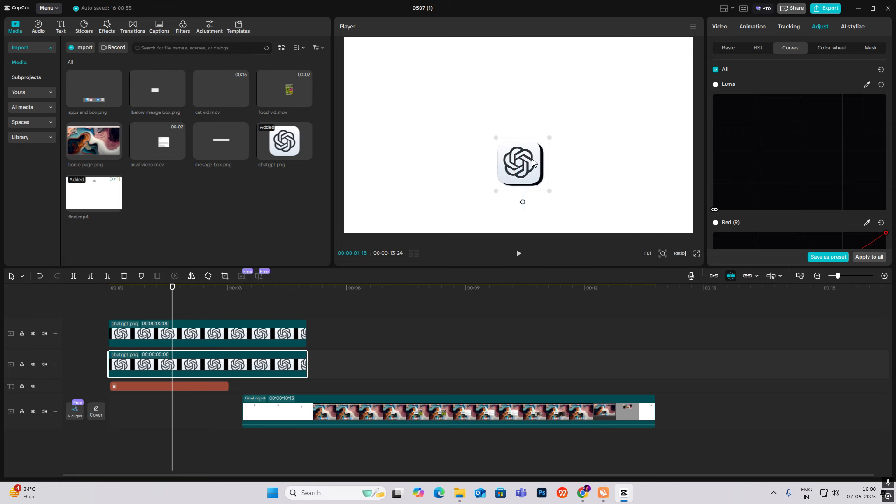
click(663, 254)
click(662, 269)
drag(665, 270, 680, 270)
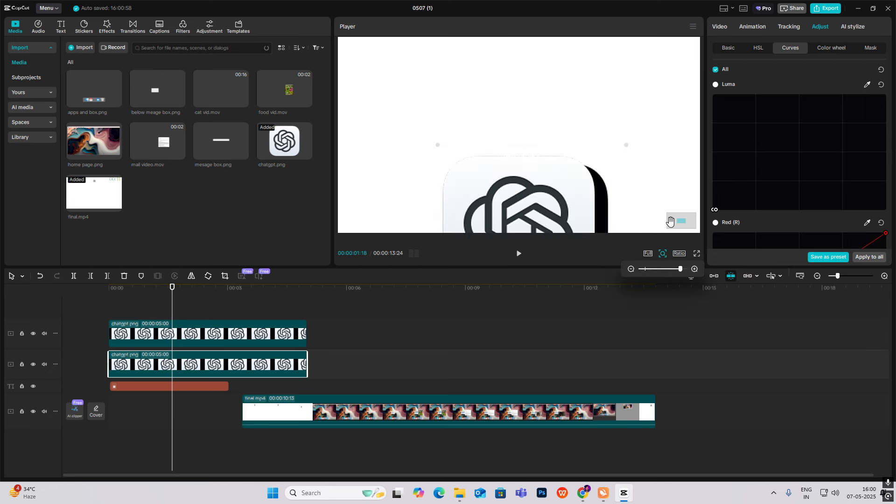
scroll(554, 124, down, 3)
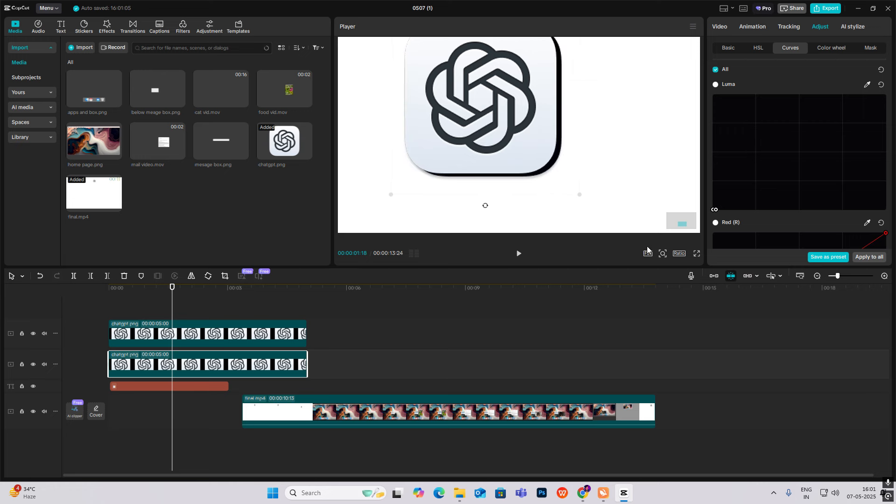
click(663, 254)
drag(668, 270, 638, 270)
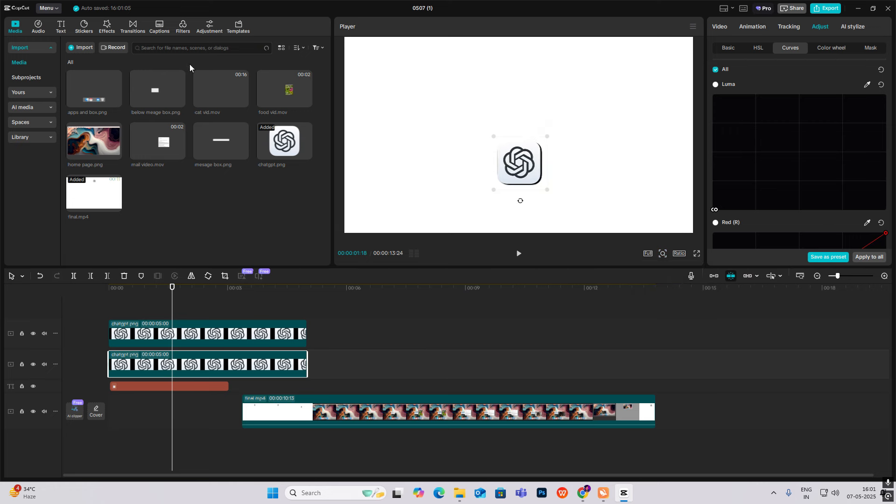
Apply the Blur effect to the black logo copy and adjust its strength to soften the shadow.
click(106, 26)
click(127, 48)
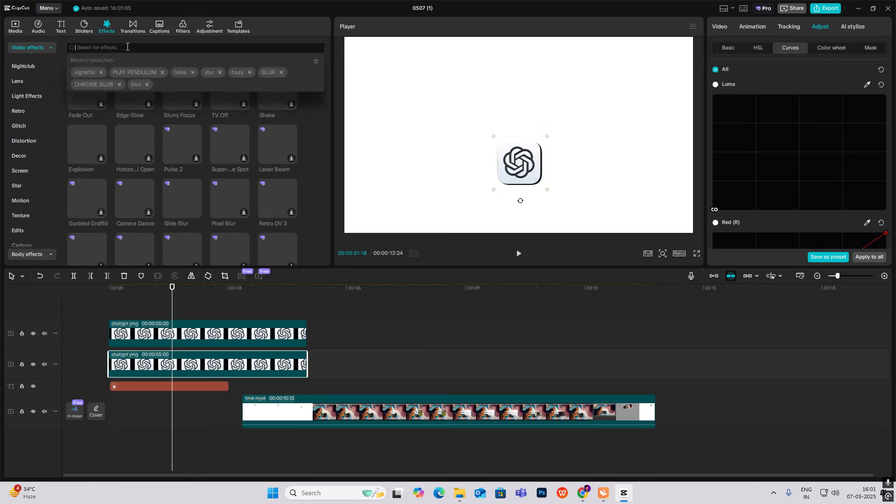
text(blur)
key(Return)
drag(86, 92, 238, 369)
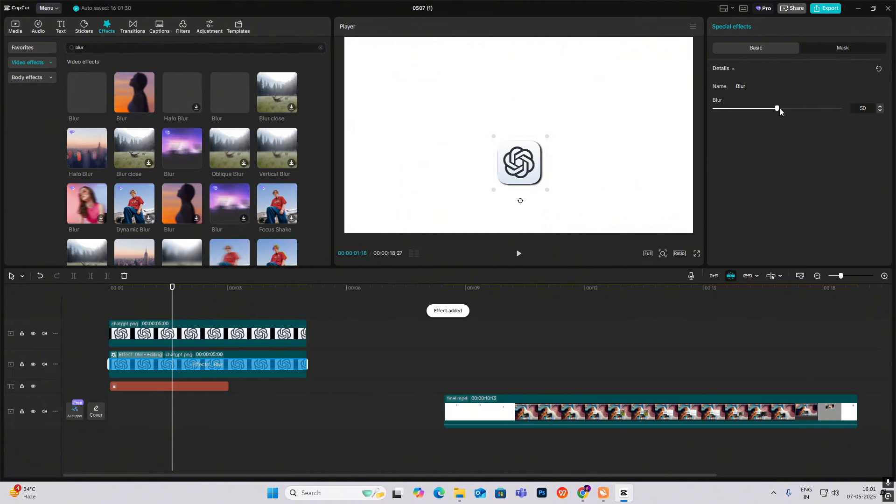
mouse_move(780, 108)
mouse_down()
mouse_move(842, 110)
mouse_move(756, 117)
mouse_move(793, 116)
mouse_up()
click(629, 147)
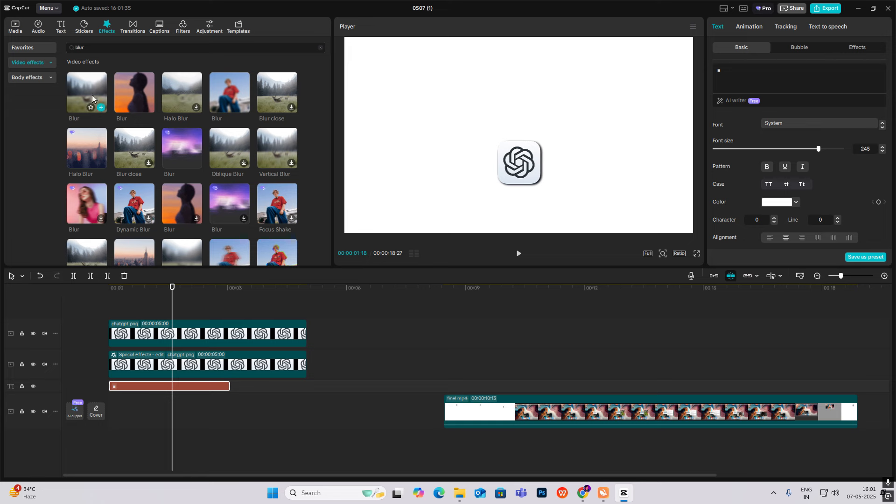
Extend both chatgpt.png clips together to about 1 minute 3 seconds and combine them into a compound clip.
drag(422, 314, 271, 373)
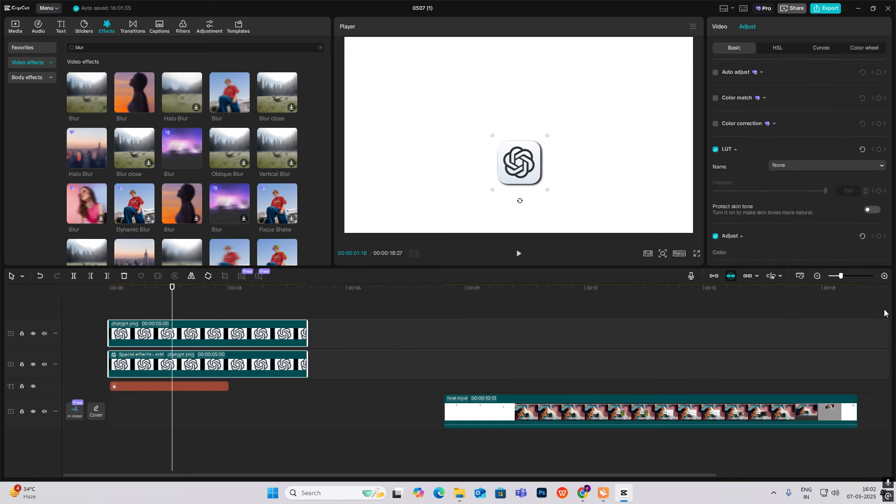
click(818, 276)
drag(164, 362, 810, 316)
click(818, 276)
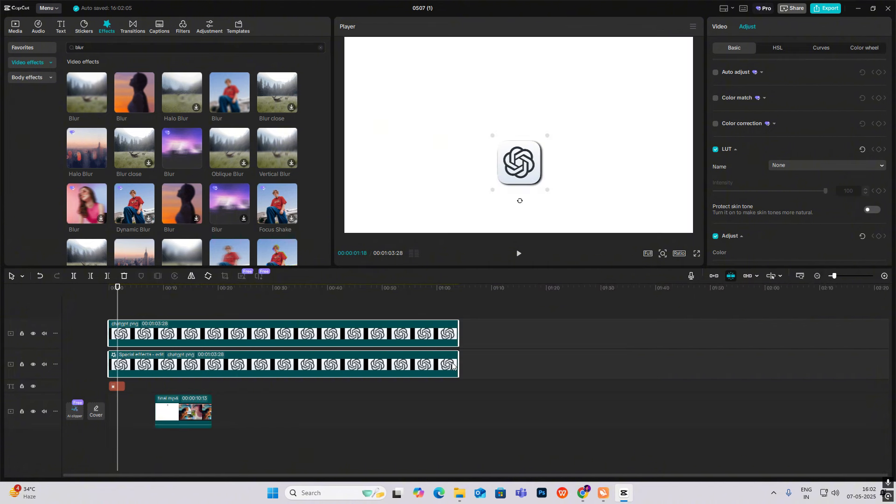
drag(458, 363, 451, 362)
key(alt+g)
At the timeline start, move the compound clip's logo to the upper edge of the frame and scale it to 45%.
click(885, 276)
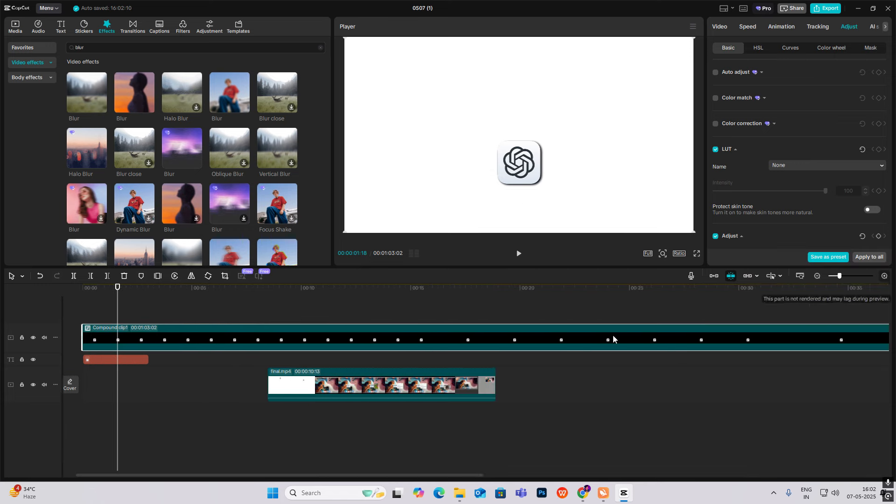
click(125, 306)
drag(148, 324, 104, 325)
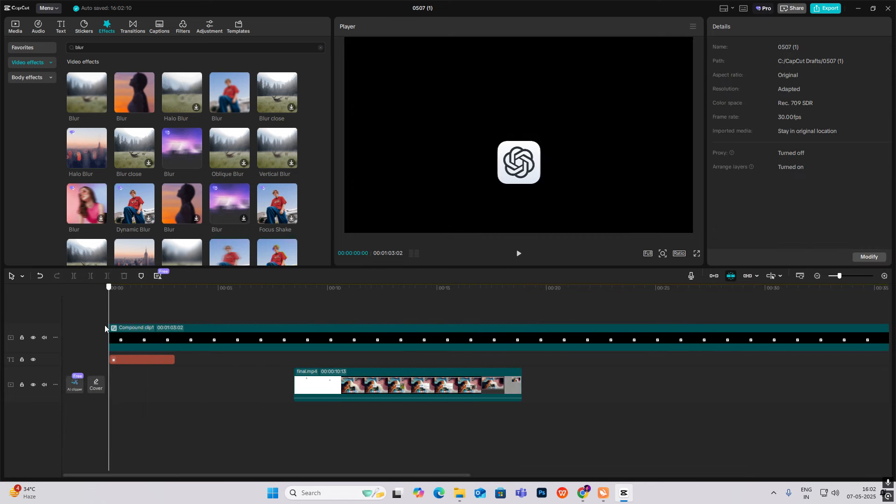
click(163, 342)
click(127, 358)
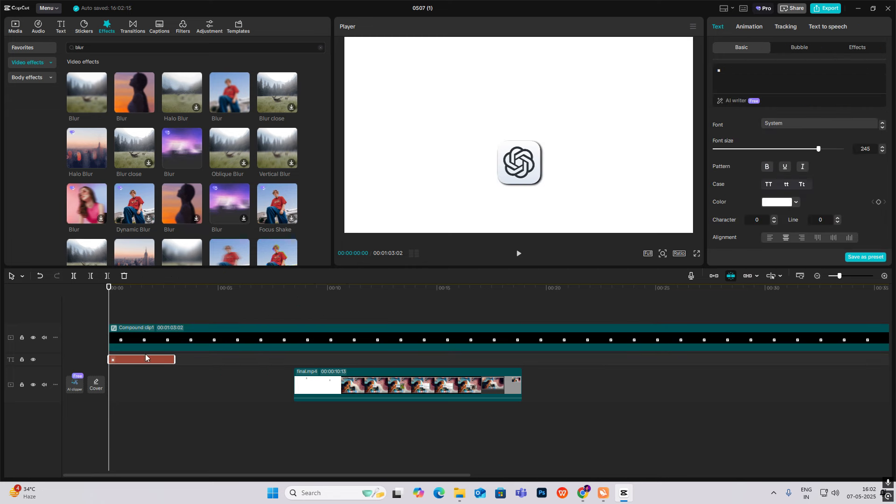
click(172, 338)
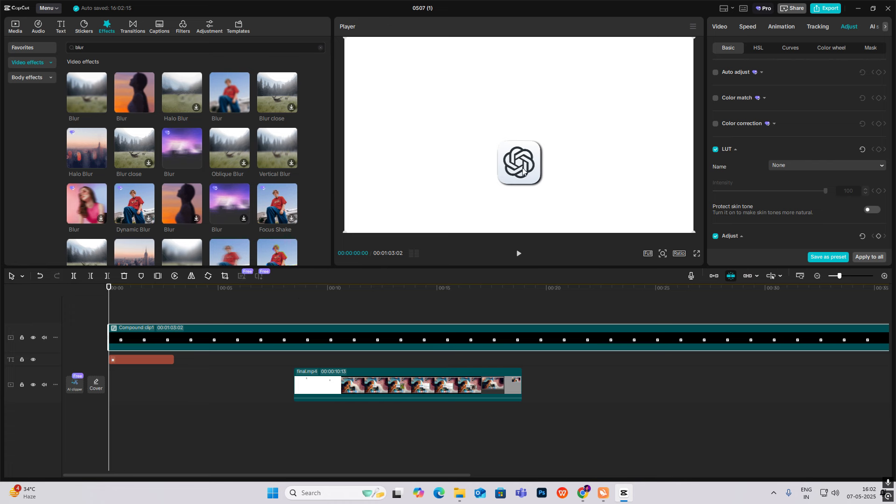
drag(523, 172, 519, 63)
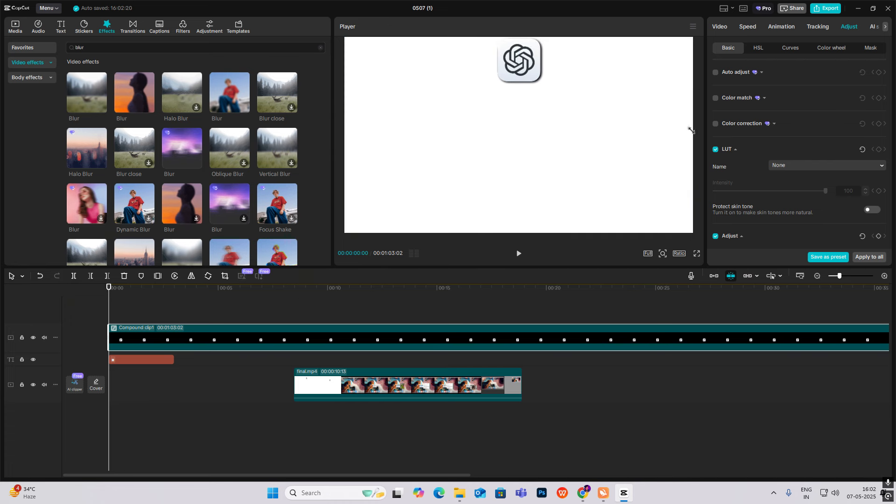
drag(691, 130, 535, 62)
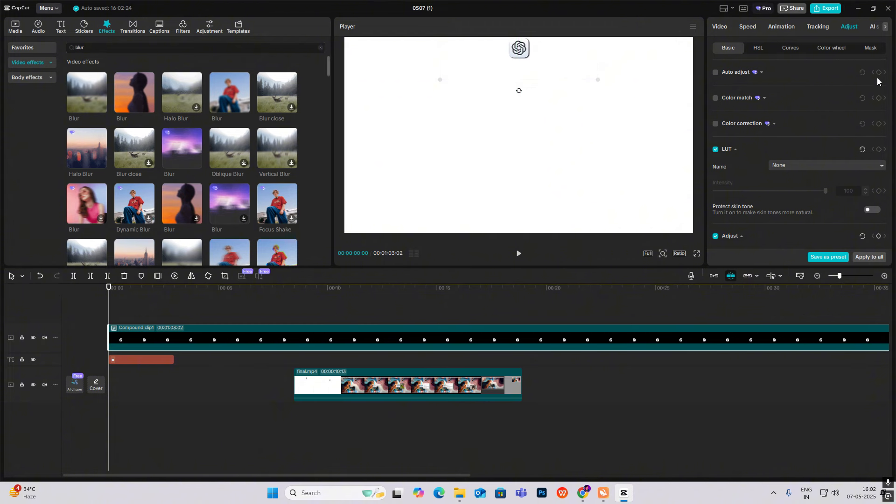
Split the compound clip at 3 seconds, level with the background text's end, and delete the remainder.
drag(187, 309, 179, 314)
click(194, 344)
key(ctrl+b)
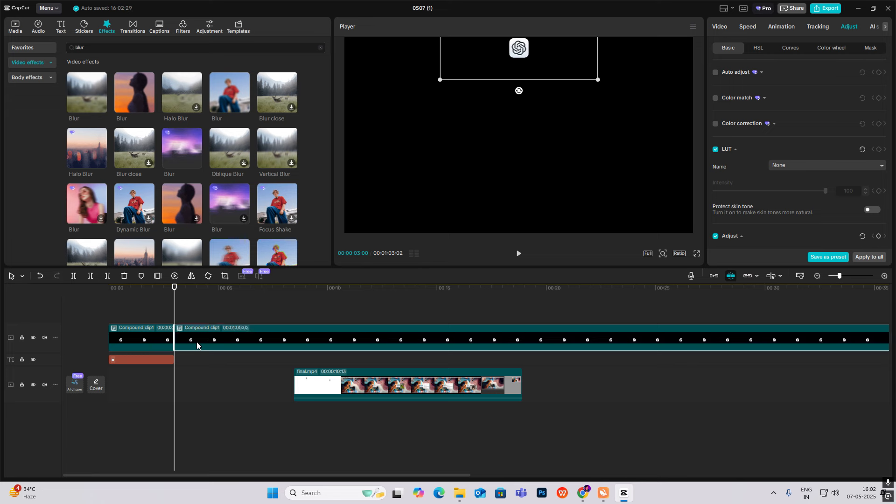
key(Delete)
Add a Transform keyframe to the compound clip at the very start of the timeline.
click(128, 313)
key(Home)
click(141, 343)
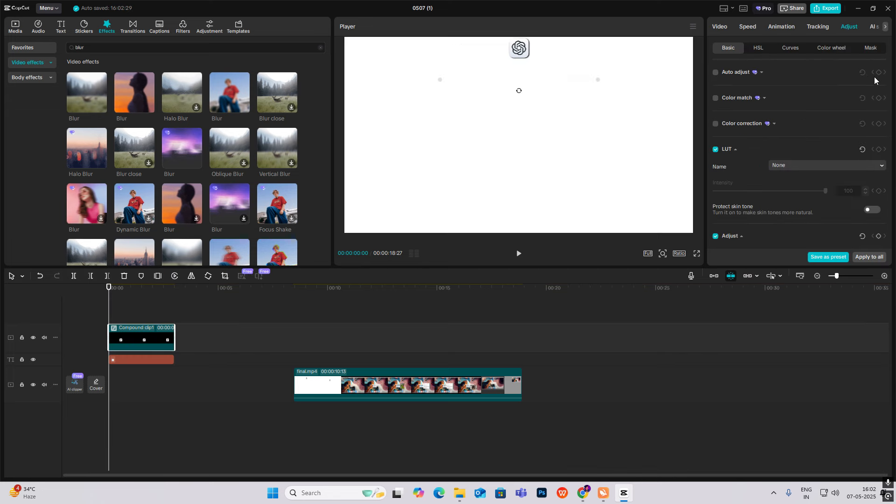
click(722, 27)
click(879, 72)
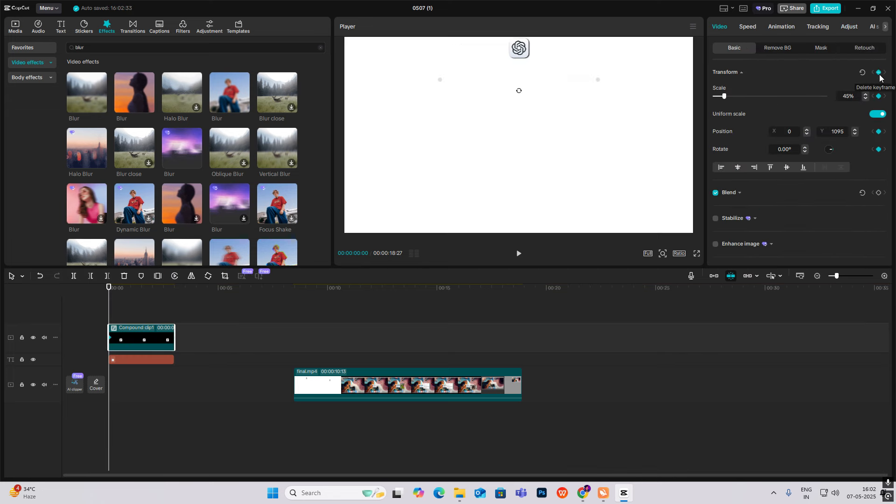
At 00:00:00:20, keyframe the logo lower at Y 414 and show the compound clip's keyframe curves on the timeline.
drag(107, 314, 123, 321)
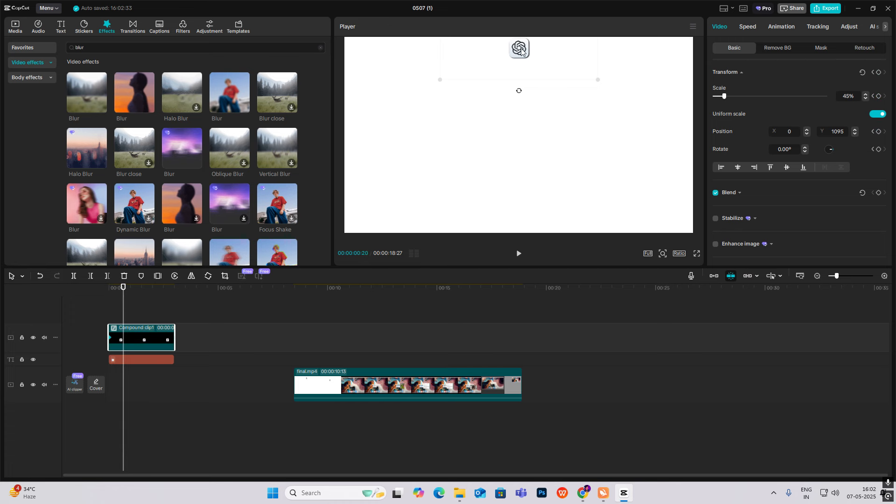
drag(523, 51, 525, 115)
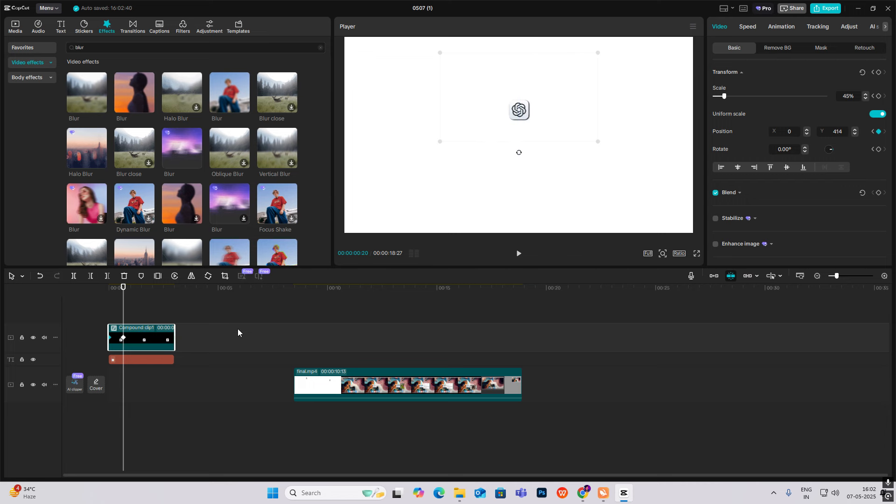
click(885, 276)
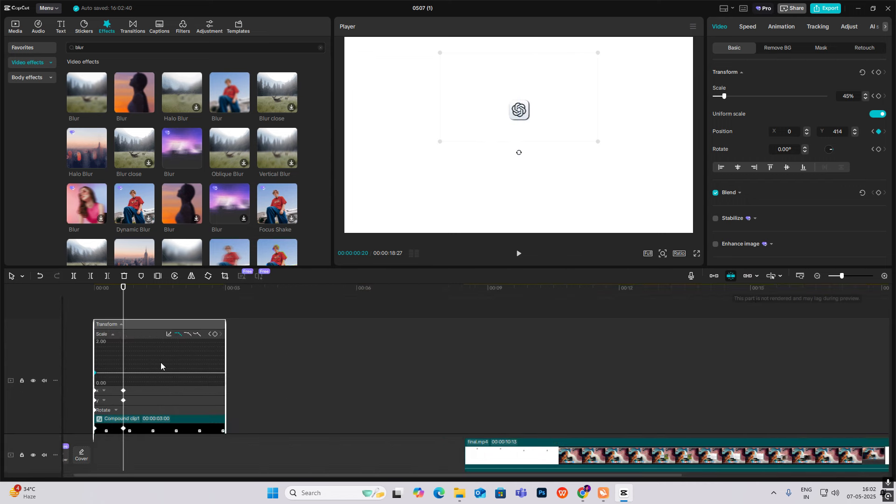
Apply the Cubic Ease preset curve to the movement between the compound clip's two Y position keyframes.
click(146, 354)
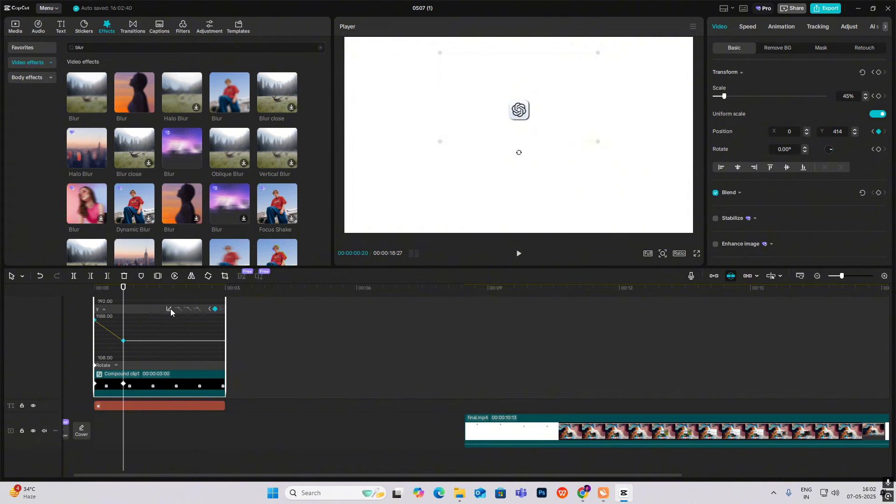
click(169, 310)
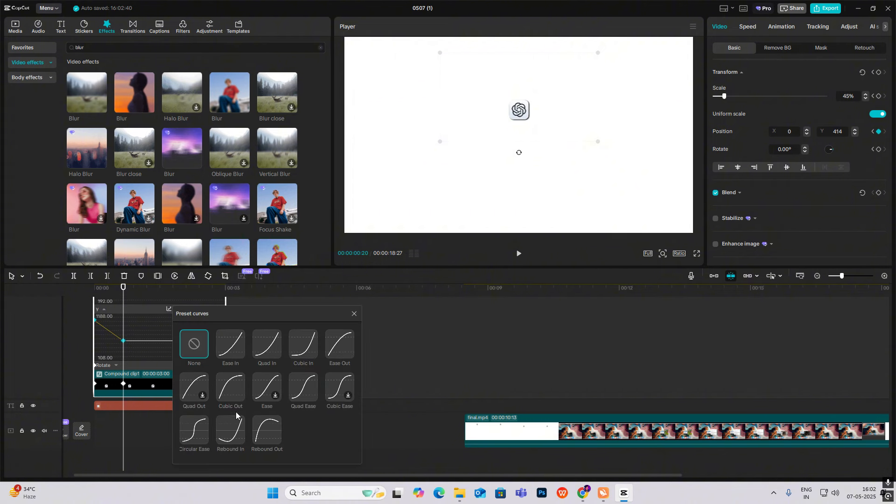
click(309, 386)
click(334, 386)
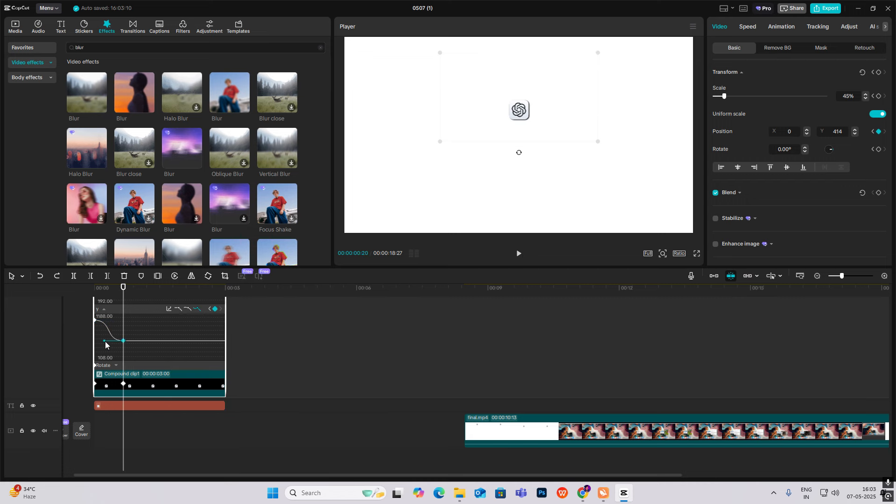
Reshape the Y curve's handles so the logo starts slowly and drops steeply into the second keyframe, and play the movement back.
drag(104, 341, 156, 322)
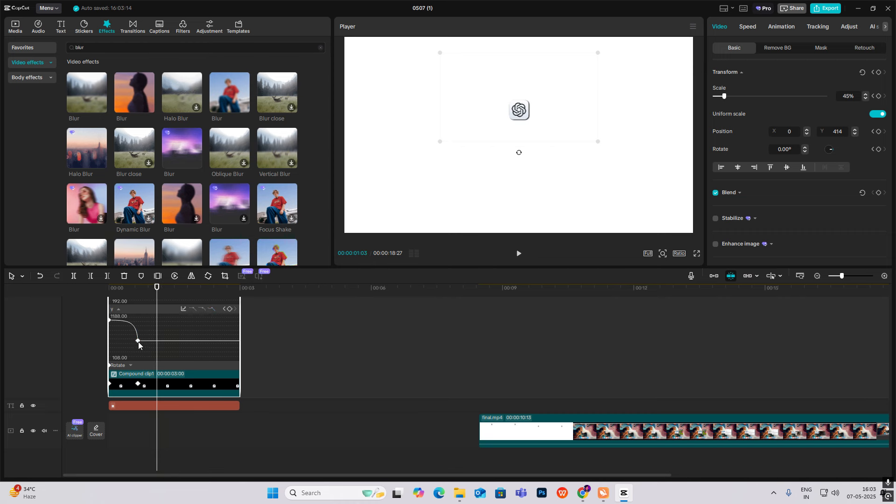
click(137, 341)
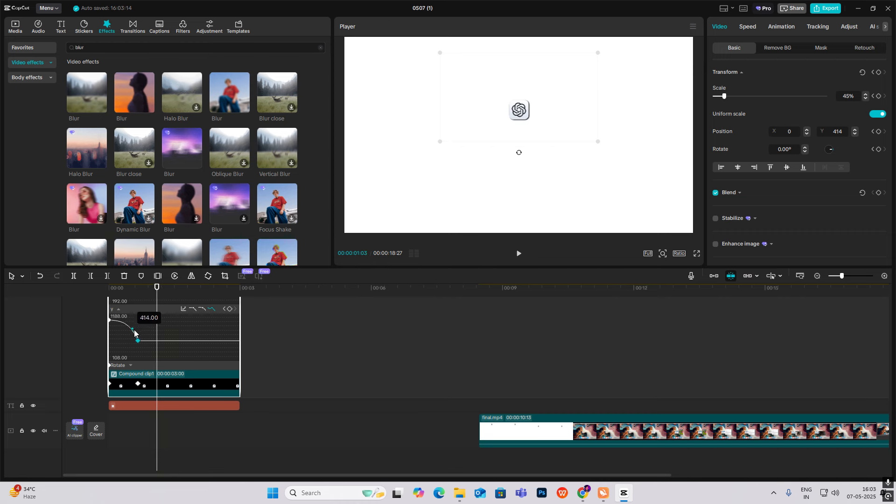
drag(134, 332, 137, 333)
drag(156, 288, 112, 291)
key(space)
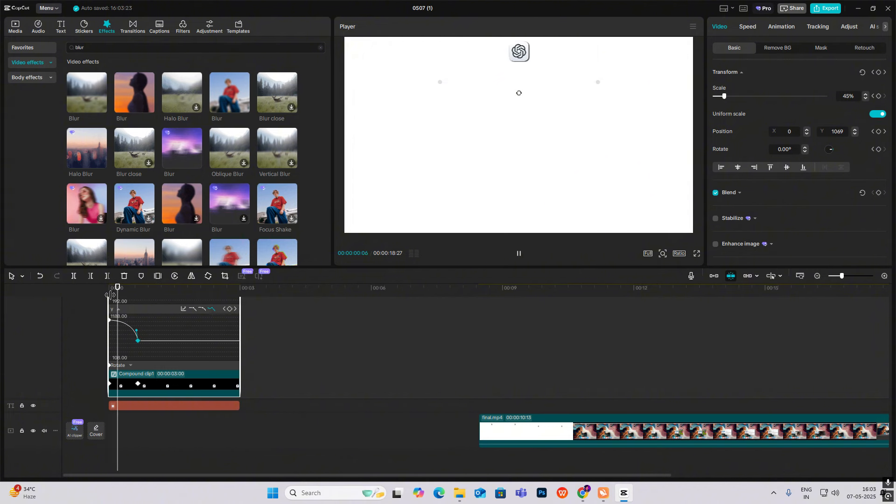
key(space)
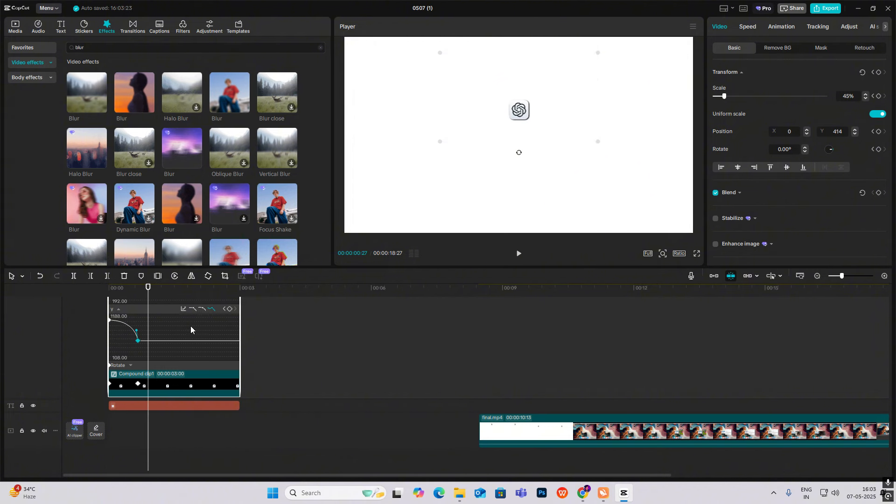
Examine the logo's position and the Y curve in the frames around the keyframe at 00:00:00:20.
click(221, 353)
click(108, 310)
drag(108, 321, 136, 321)
click(150, 346)
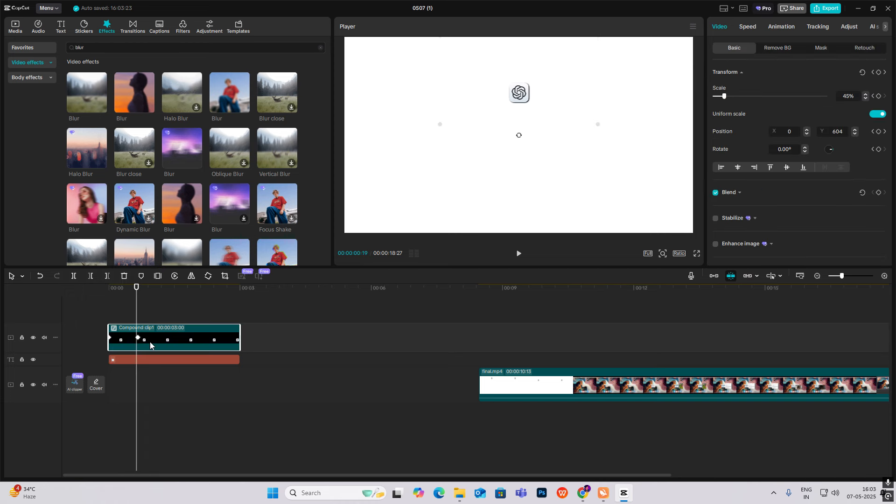
click(139, 317)
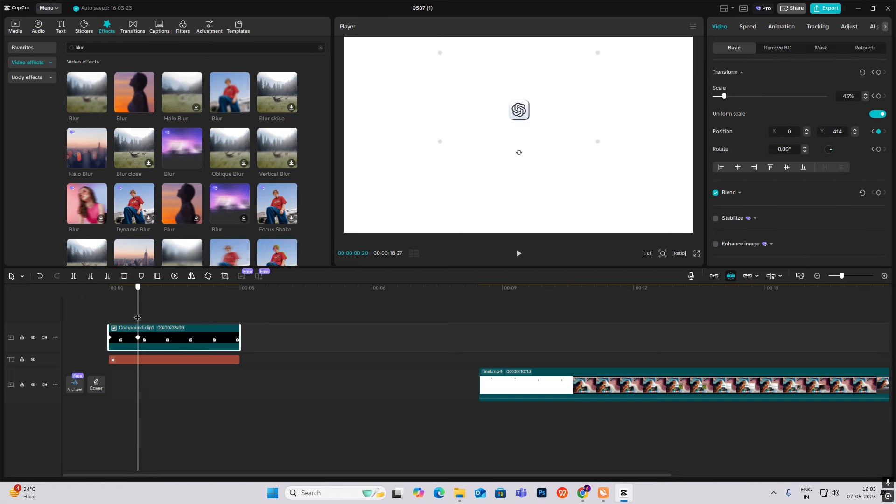
drag(137, 318, 134, 318)
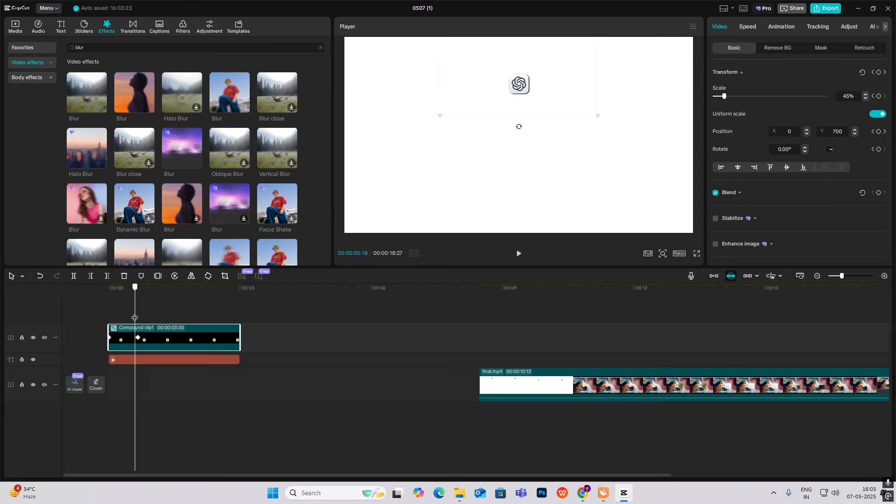
click(158, 333)
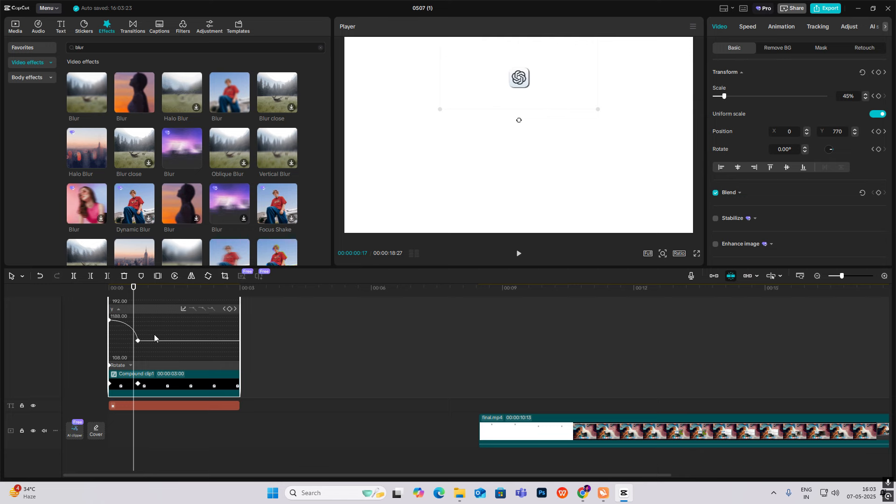
key(super+k)
click(280, 345)
click(171, 386)
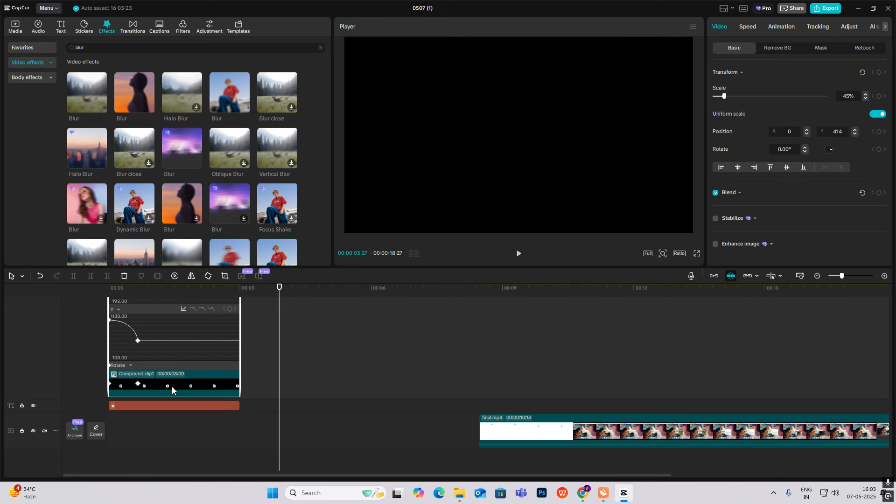
click(172, 387)
drag(125, 304, 137, 325)
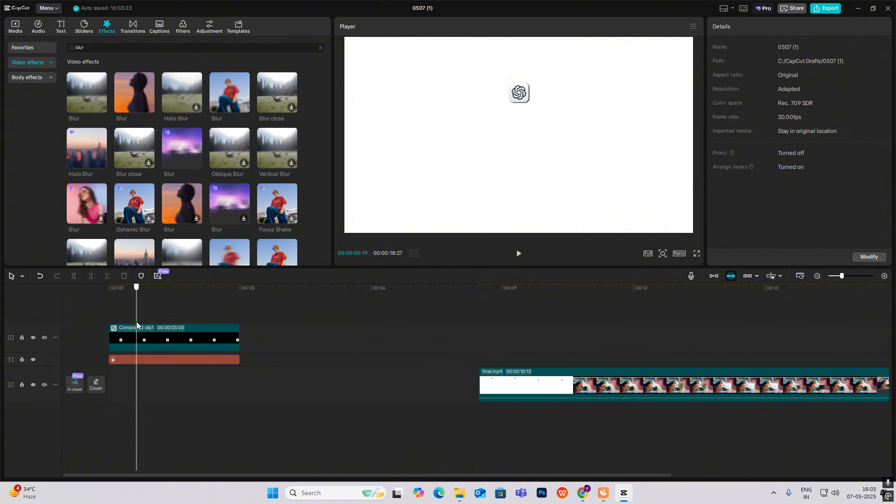
key(Right)
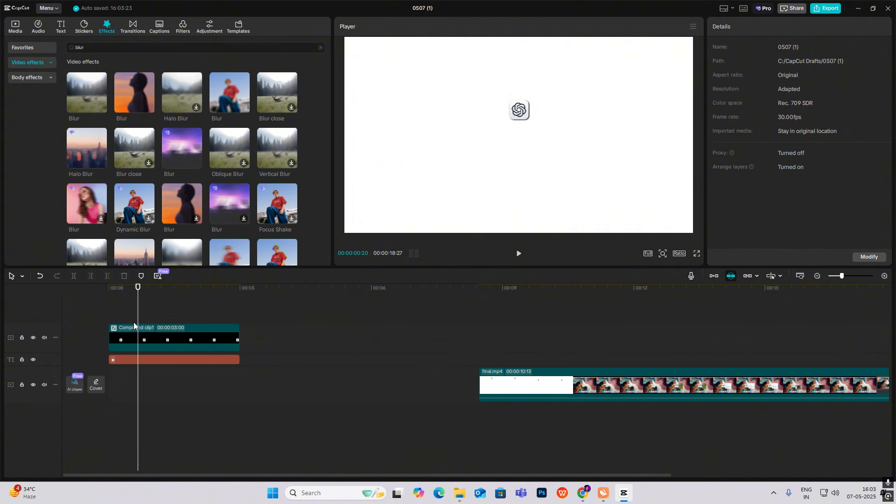
click(144, 346)
key(Left)
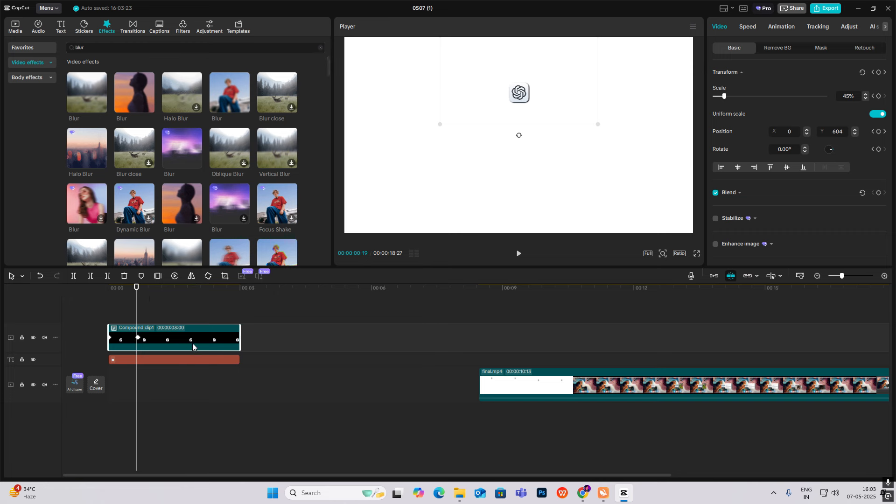
click(137, 344)
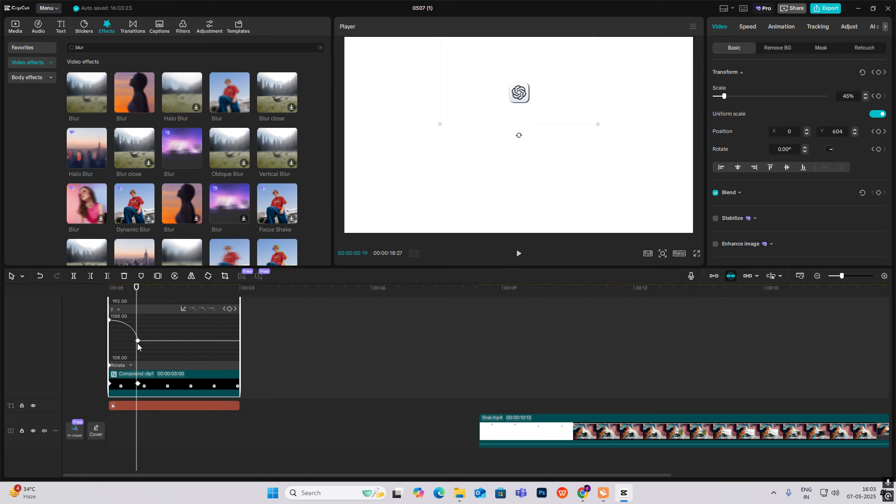
Nest the animated clip in a new compound clip and duplicate it onto the track above, starting at 00:00:00:19.
click(138, 345)
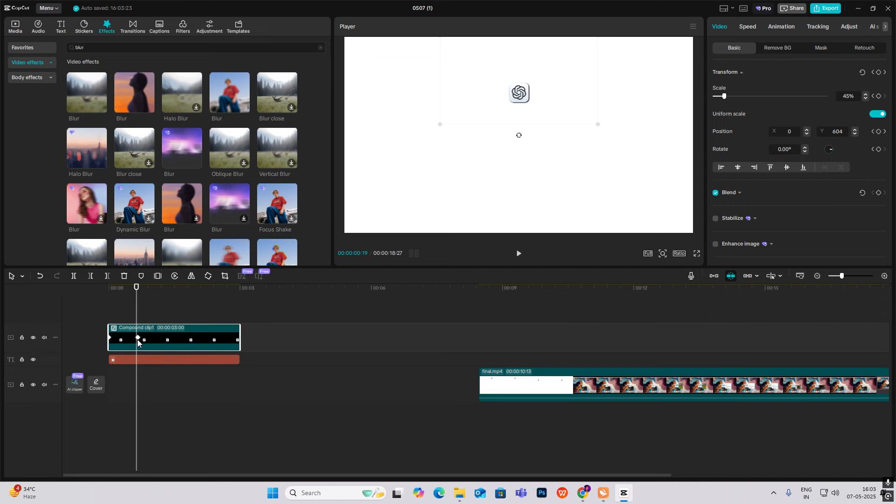
key(alt+g)
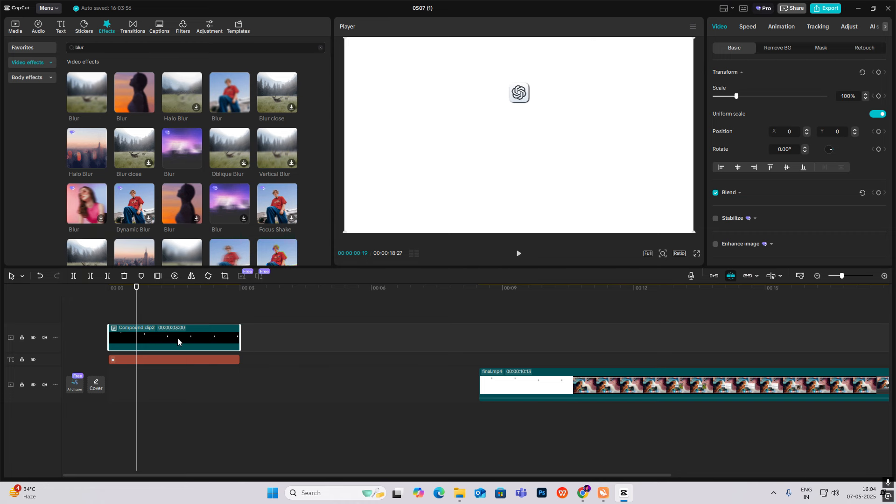
drag(156, 345, 187, 333)
Trim the lower compound clip to end at 00:00:00:21 and move the upper copy to start exactly at that cut.
click(154, 361)
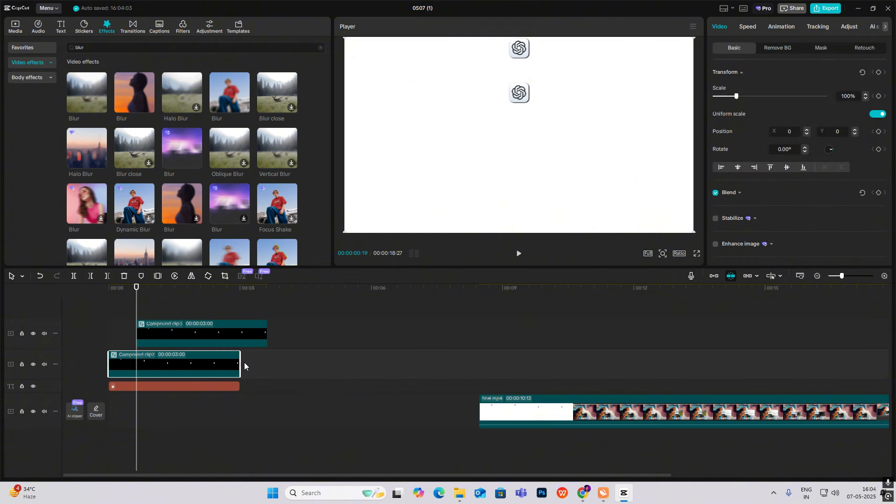
drag(239, 364, 138, 368)
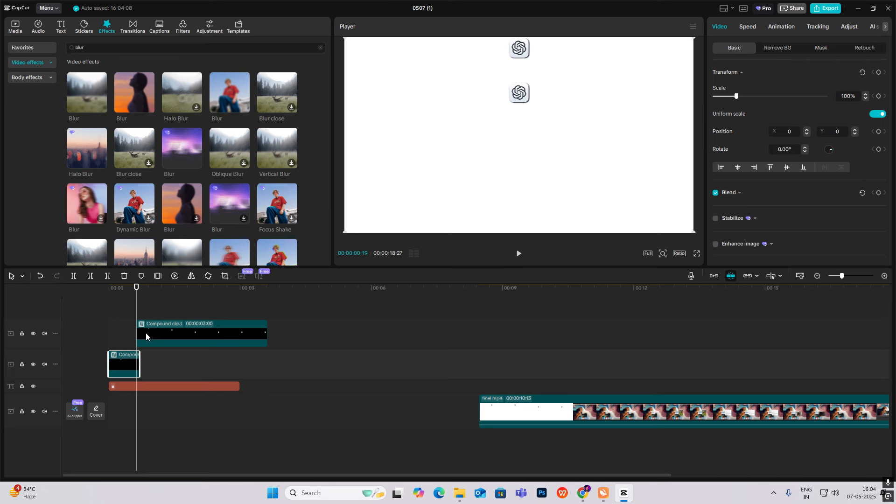
drag(145, 336, 156, 332)
click(139, 305)
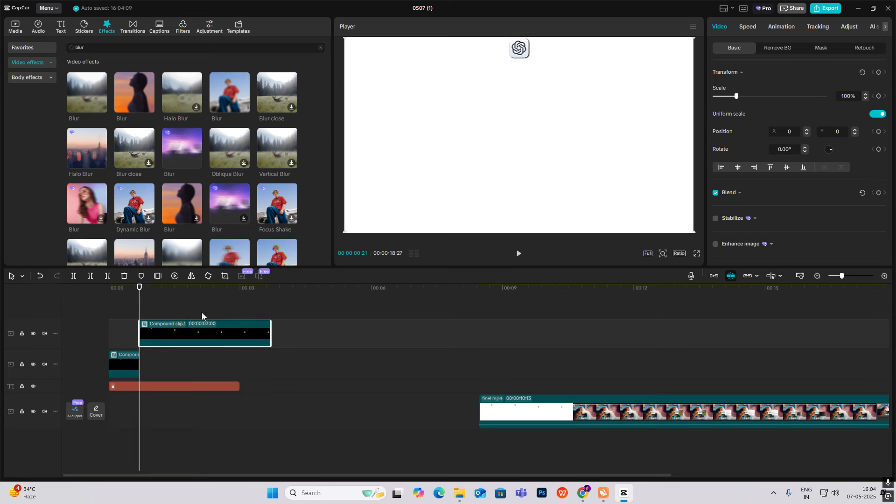
Undo the outer compound clip on the upper copy and delete both of its Transform keyframes.
right_click(163, 326)
click(206, 274)
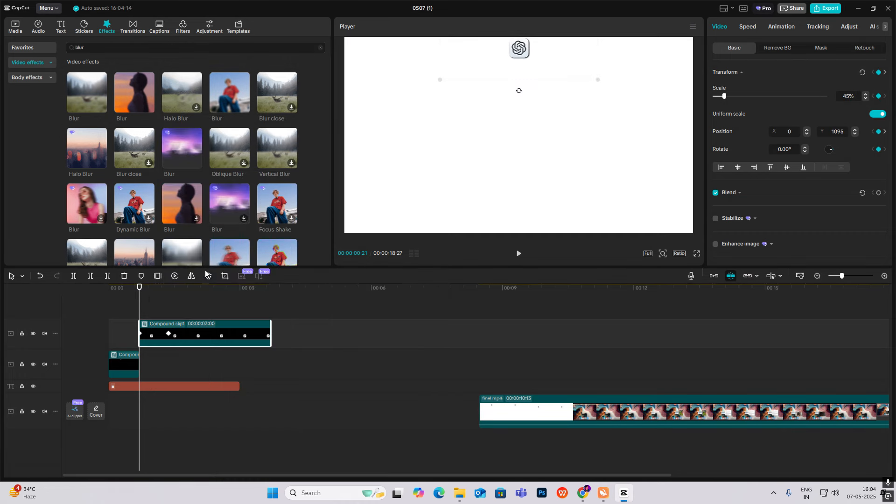
drag(141, 315, 167, 321)
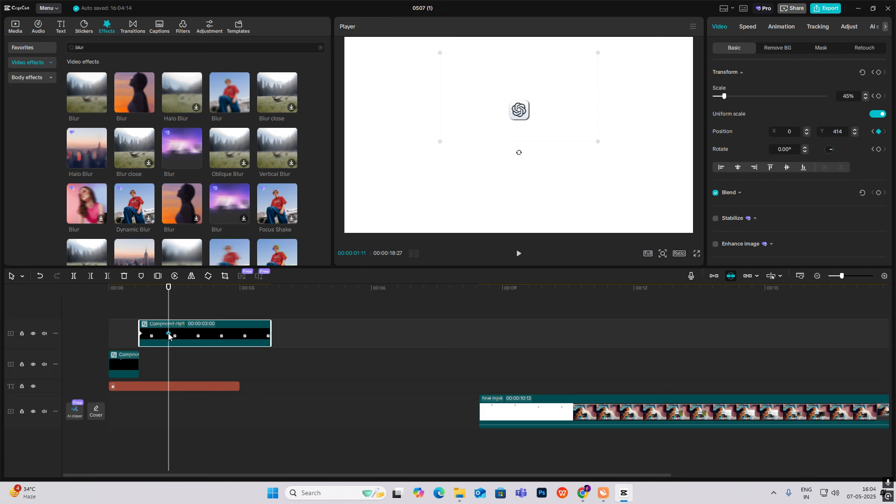
key(Delete)
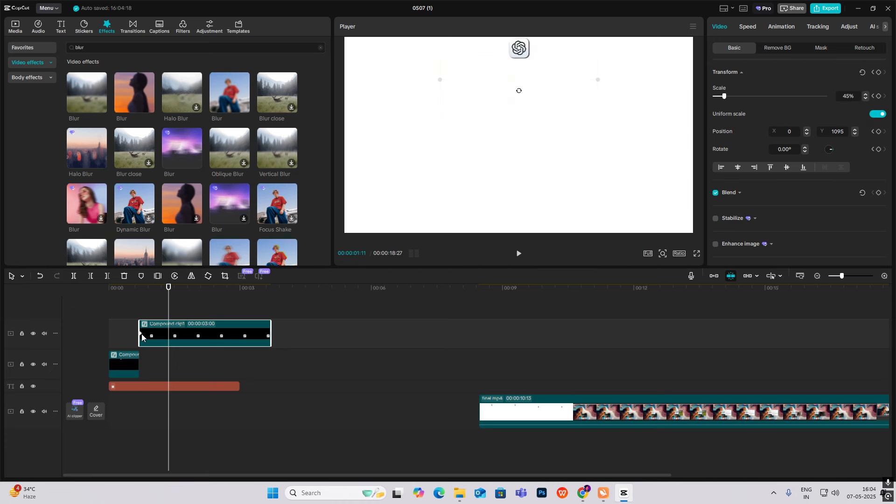
key(ctrl+z)
drag(142, 335, 171, 337)
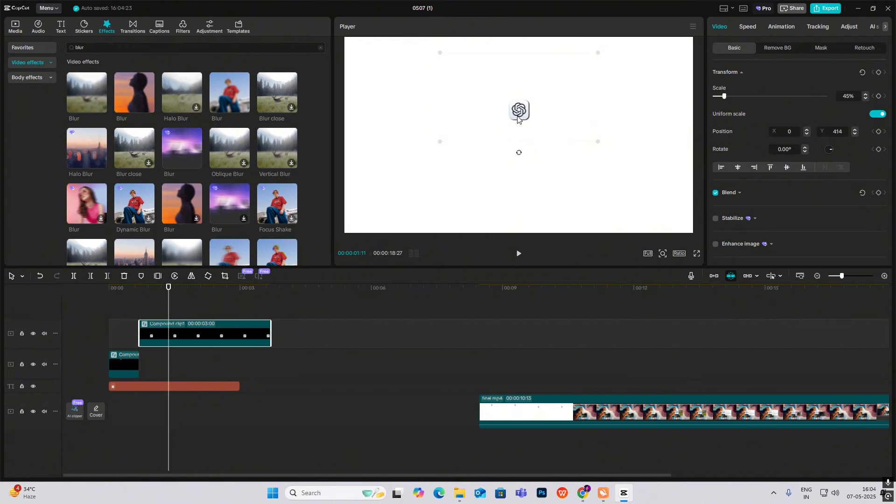
Move the upper clip's logo down to Y -280 and add a Transform keyframe at its start, 00:00:00:21.
drag(517, 116, 519, 174)
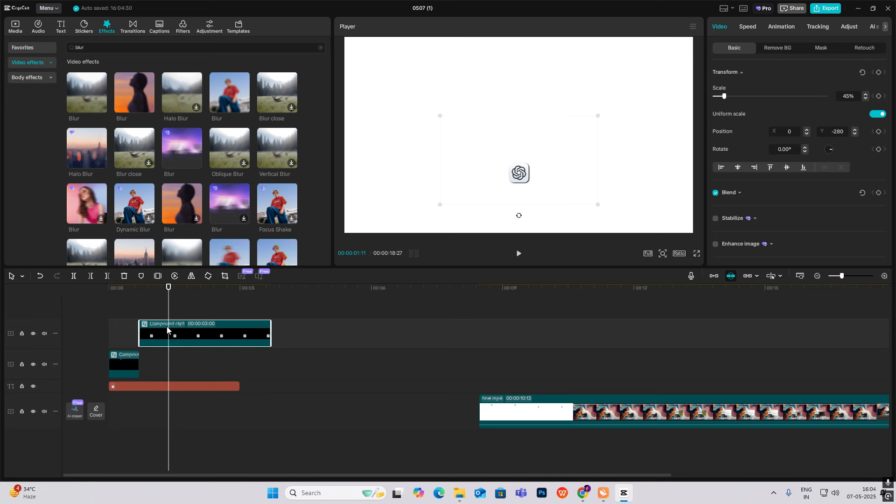
drag(169, 287, 139, 287)
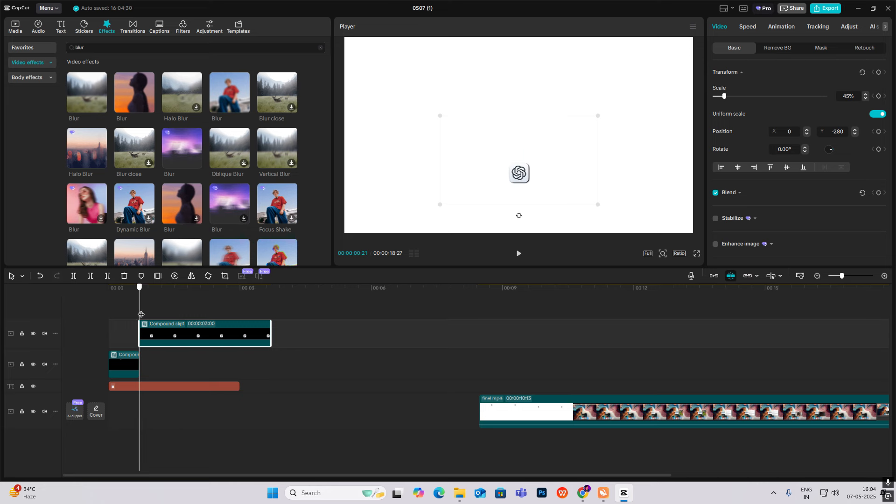
click(879, 72)
At 00:00:01:06, add a keyframe to the upper clip with the logo lowered to Y -501.
click(160, 322)
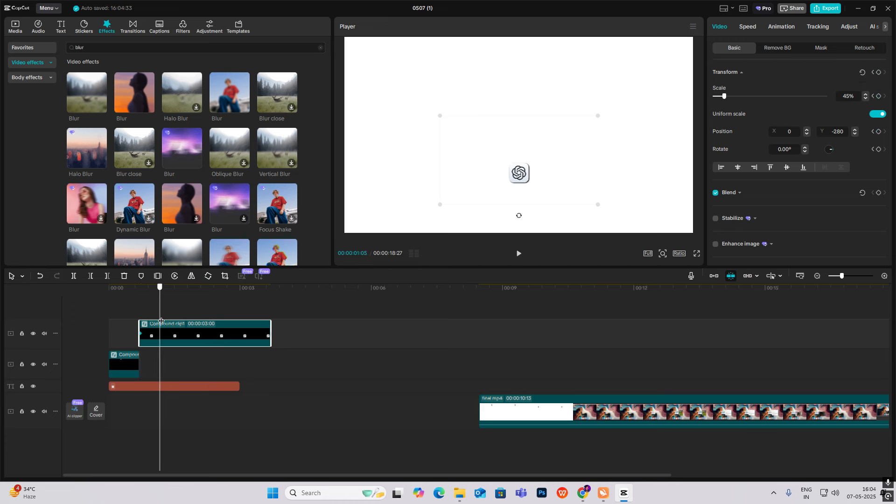
drag(161, 321, 161, 321)
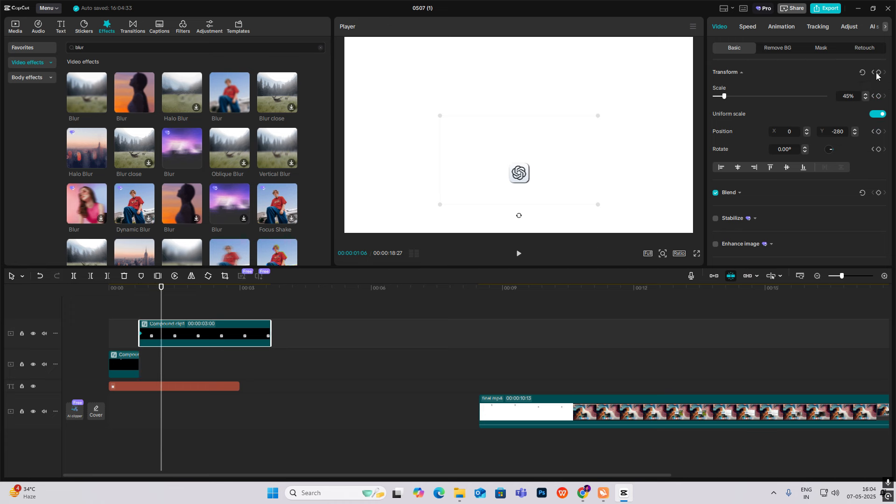
drag(526, 176, 526, 201)
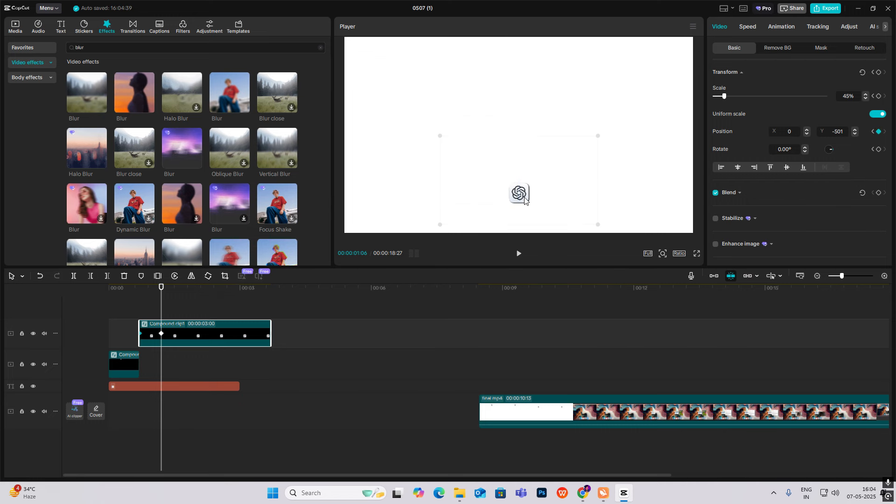
Show the upper clip's Y position curve, apply the Rebound Out preset between its keyframes and enlarge the timeline scale.
click(161, 336)
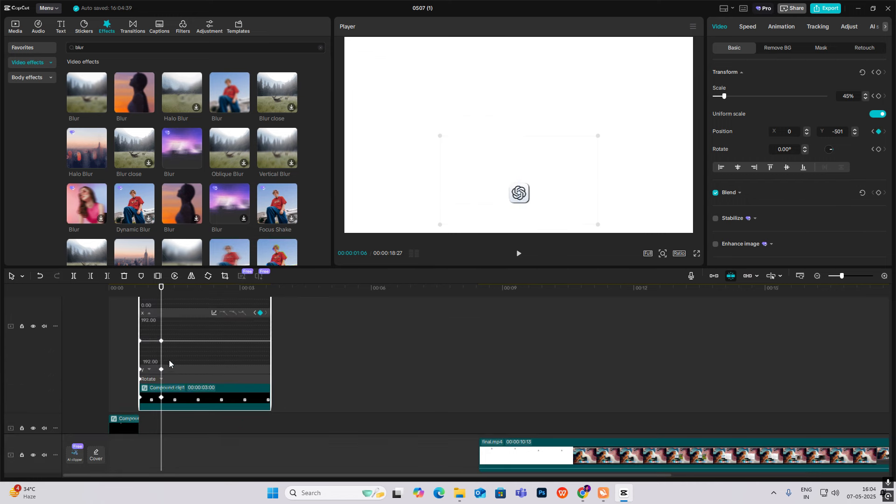
click(149, 370)
click(213, 323)
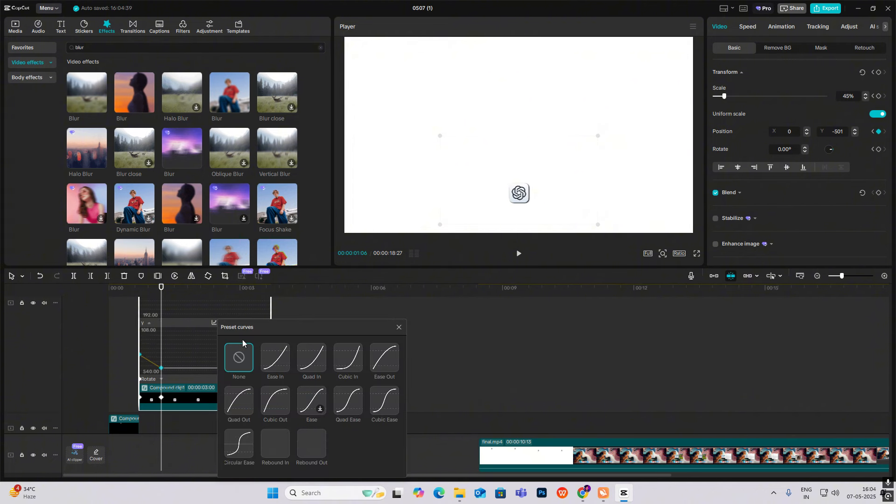
click(280, 441)
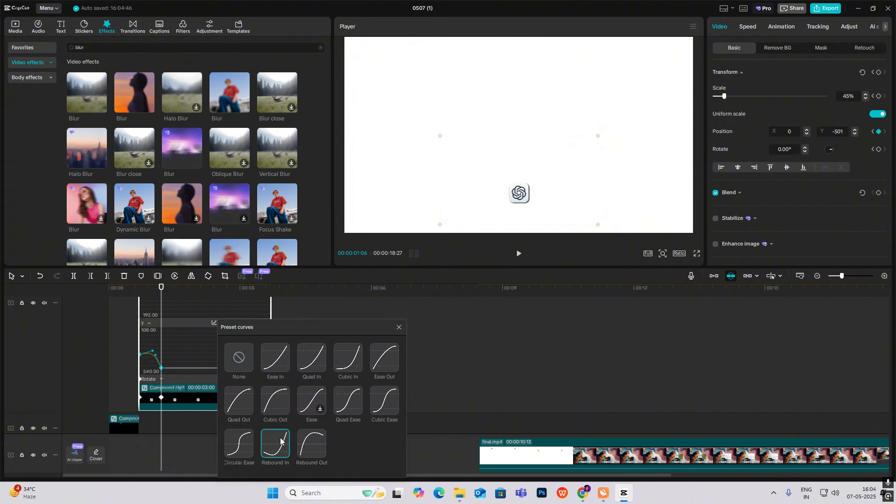
click(299, 435)
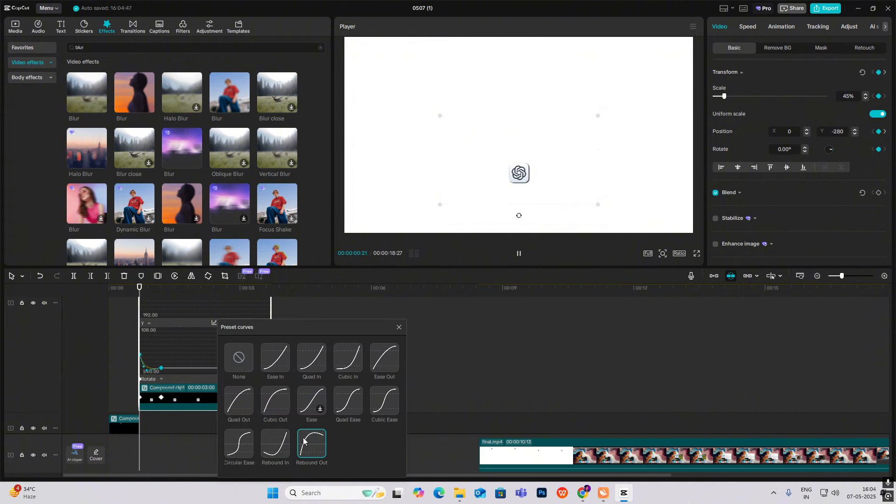
click(399, 327)
click(884, 276)
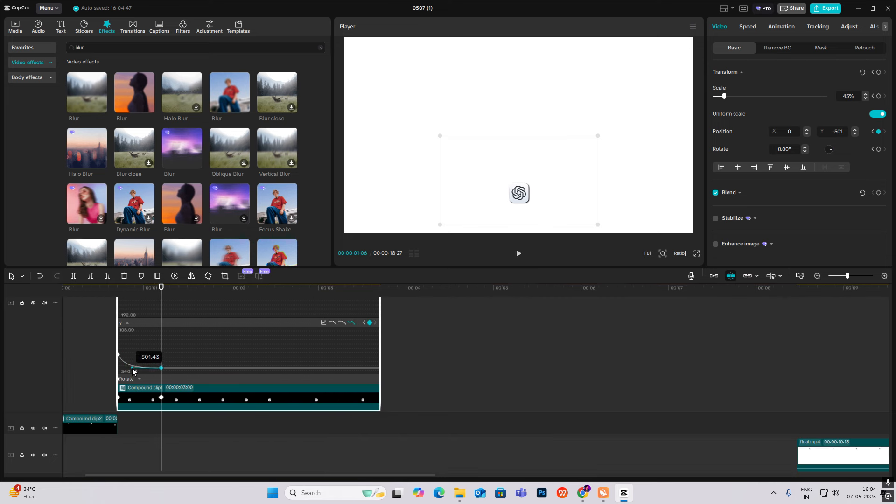
Play back the logo drop repeatedly from the start of the timeline to check its motion across both clips.
drag(161, 288, 121, 299)
key(space)
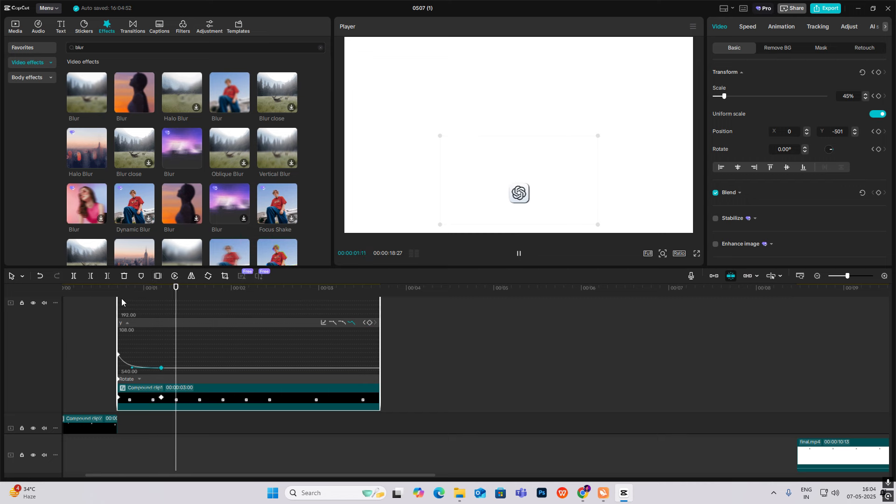
click(124, 294)
key(Home)
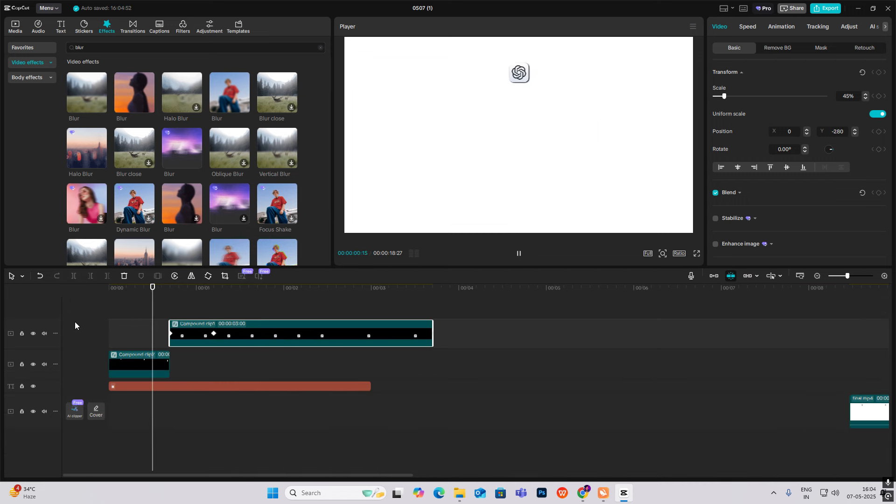
key(space)
click(178, 306)
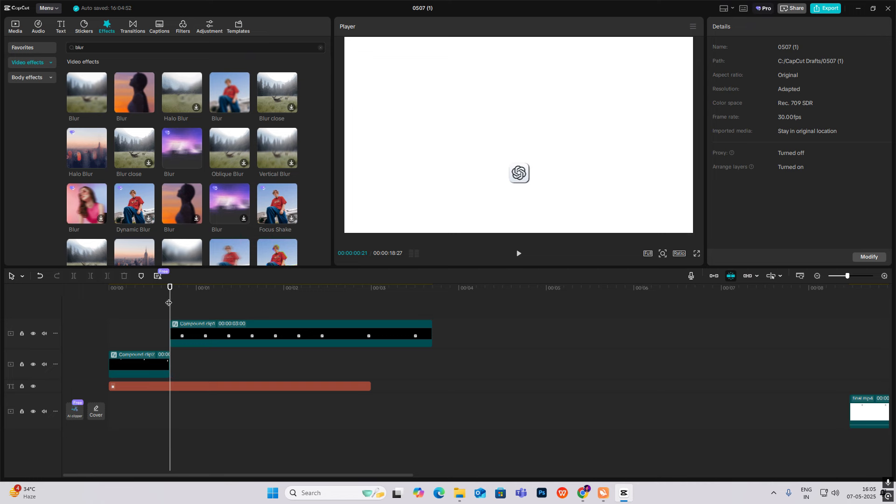
drag(168, 303, 90, 305)
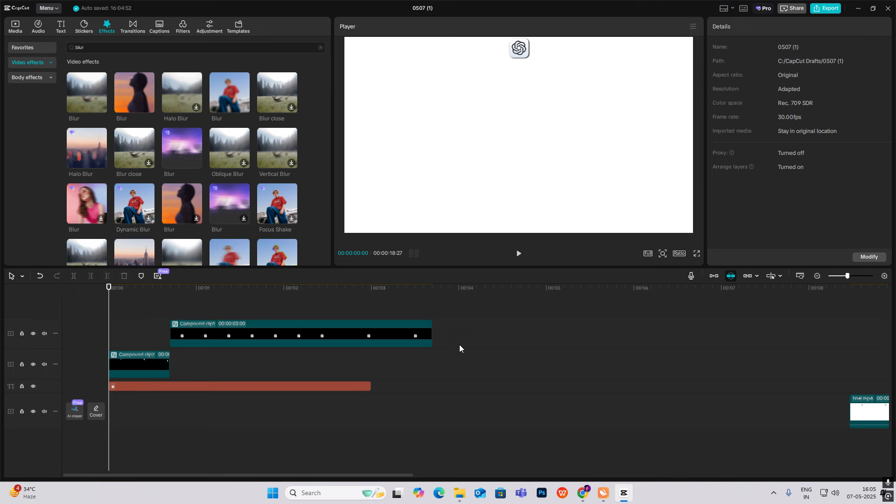
key(space)
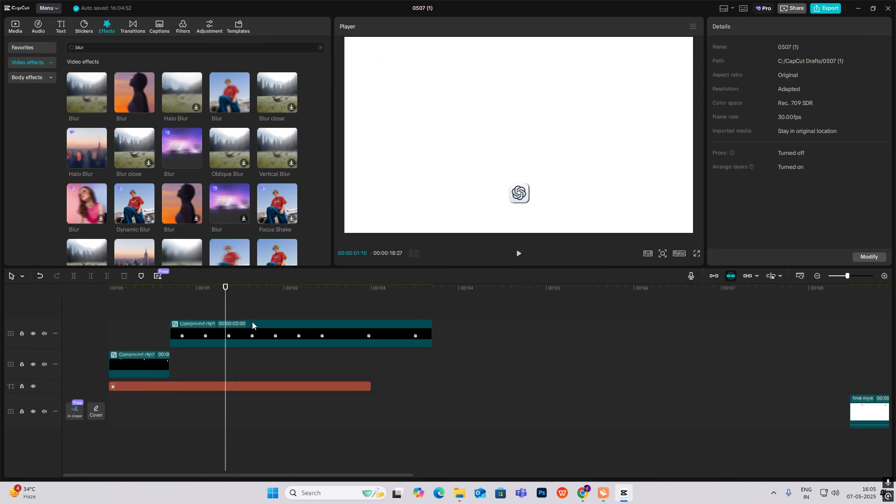
Place home page.png on the timeline at 00:00:00:21, on the track directly below the upper logo clip.
drag(188, 314, 168, 344)
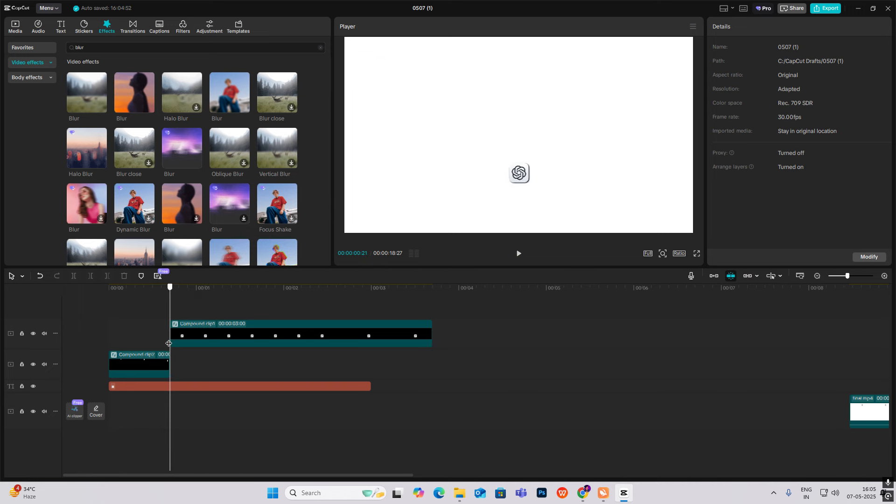
click(16, 27)
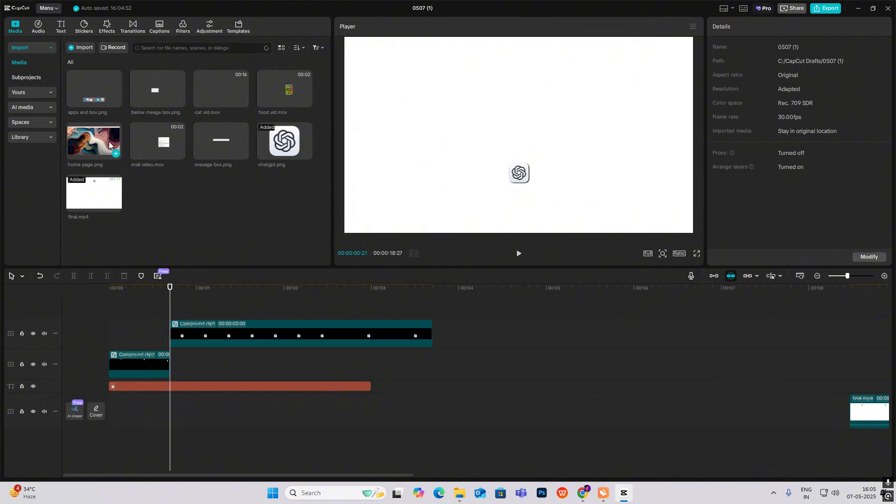
drag(110, 143, 170, 306)
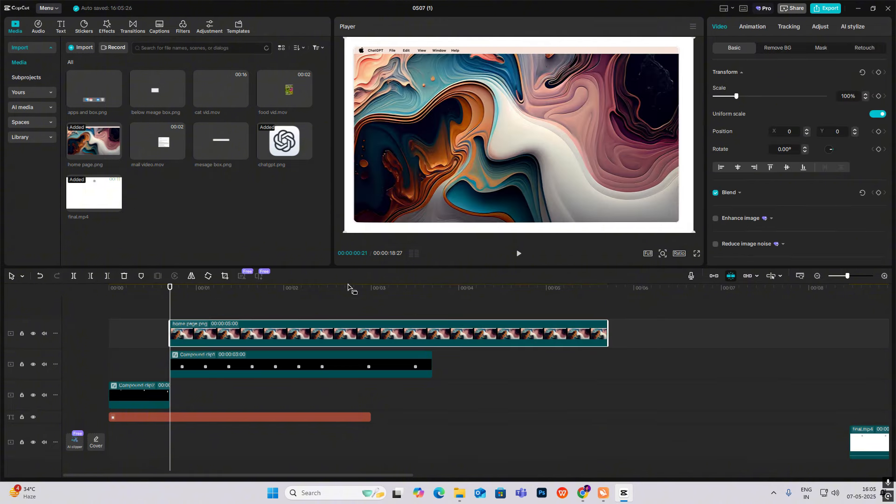
drag(225, 340, 227, 391)
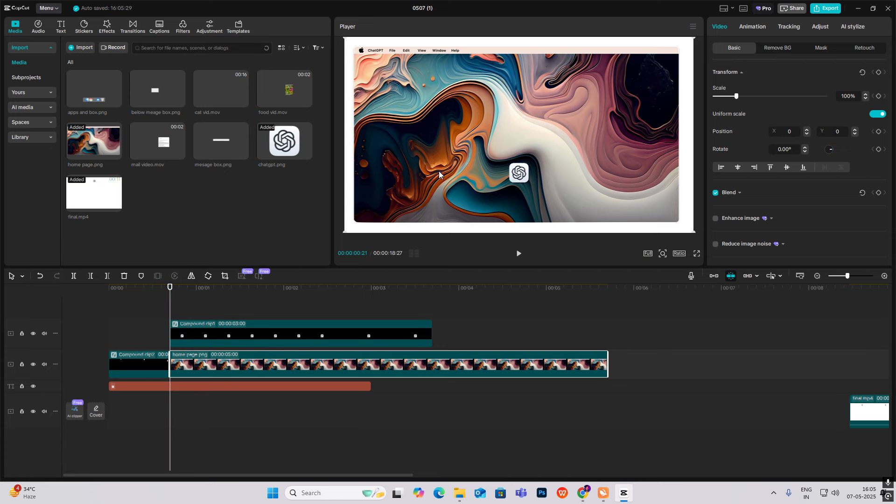
Add Transform keyframes to home page.png at 00:00:00:21 and 00:00:01:02, and set the scale to 1% at the first one.
click(879, 73)
drag(170, 309, 203, 313)
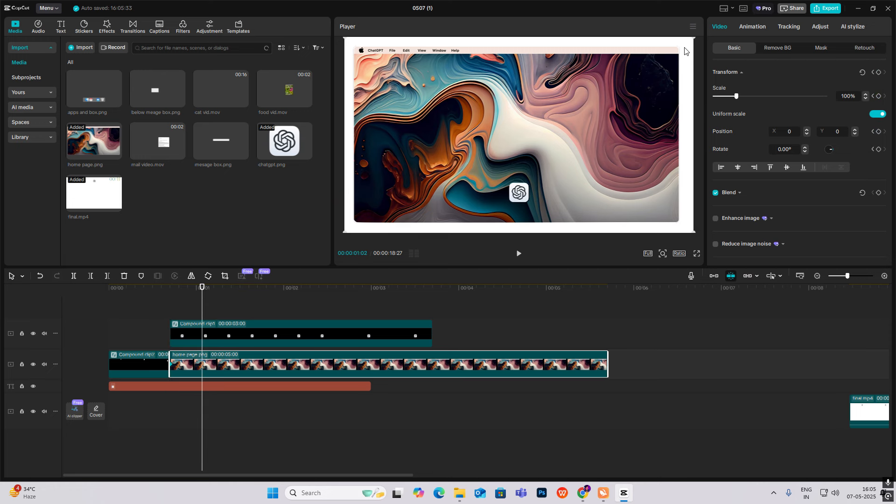
click(879, 73)
click(873, 72)
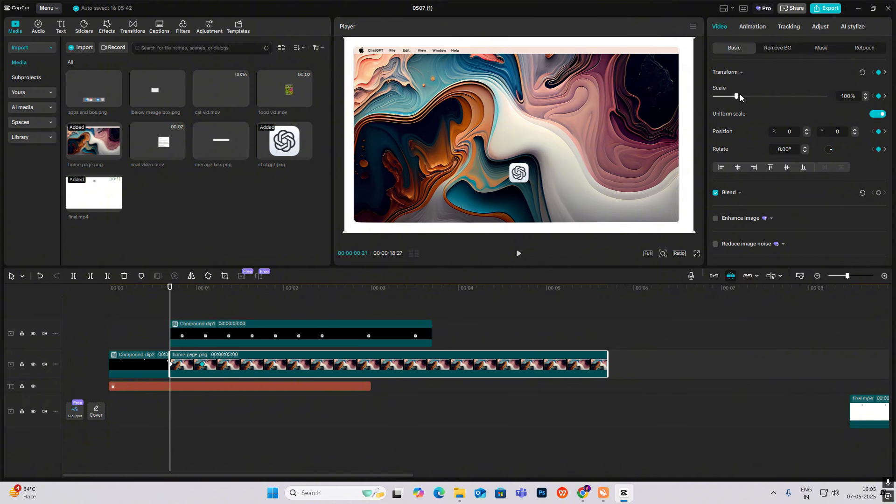
drag(741, 97, 563, 118)
Move the second Transform keyframe of home page.png to 00:00:01:06, in line with the logo clip's second keyframe.
key(Right)
key(Right)
key(Right)
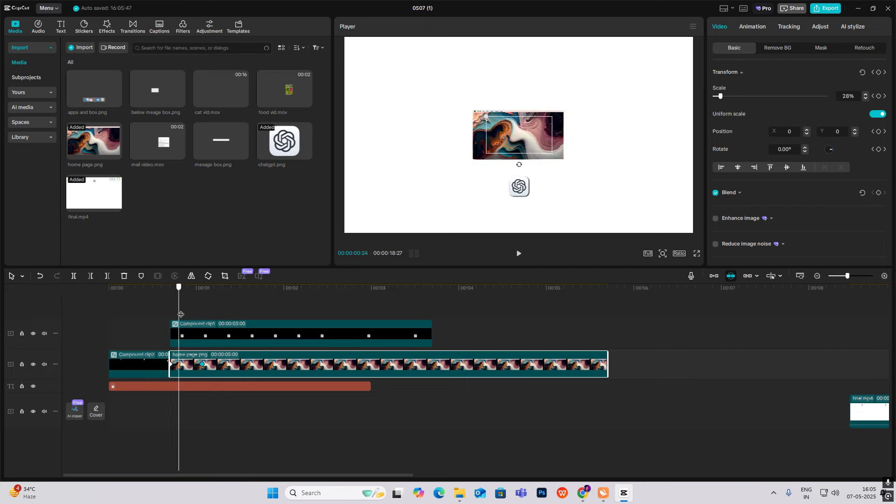
click(211, 334)
key(Right)
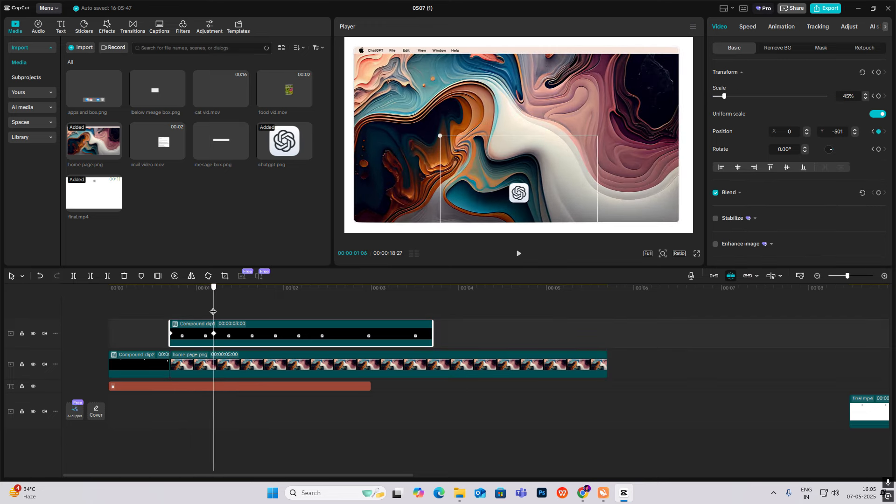
click(219, 364)
key(Left)
key(Left)
key(Left)
key(Left)
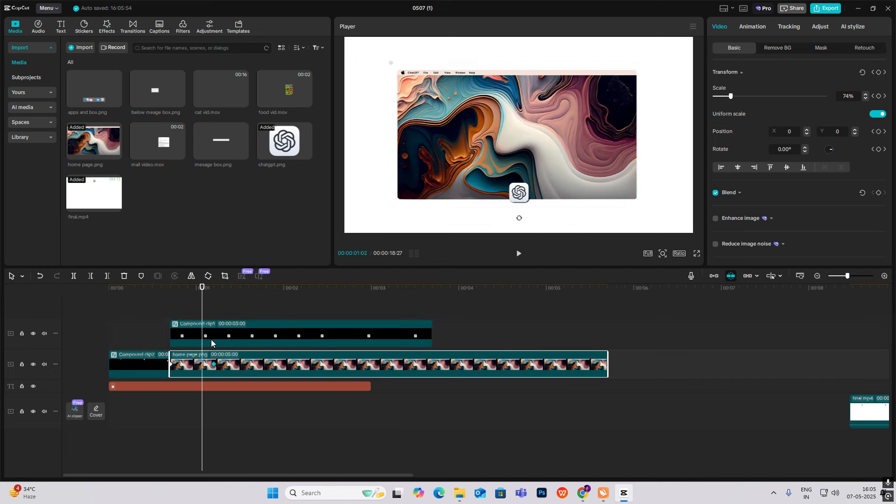
click(216, 337)
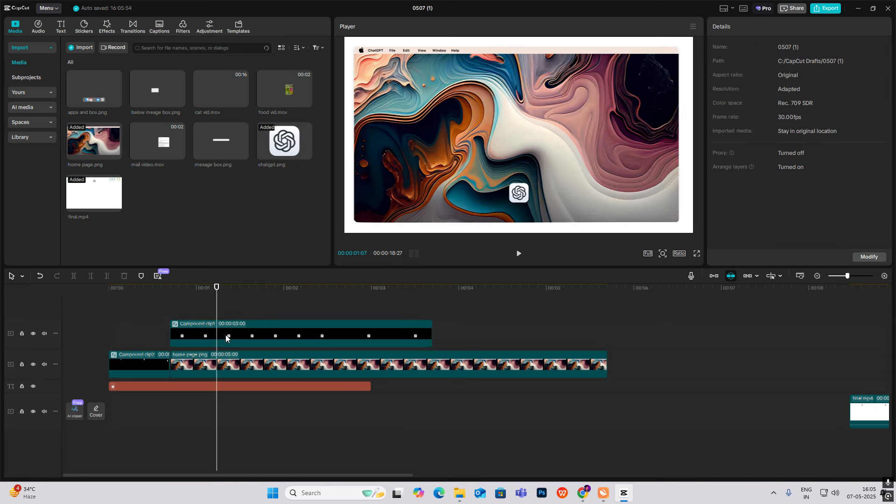
key(Left)
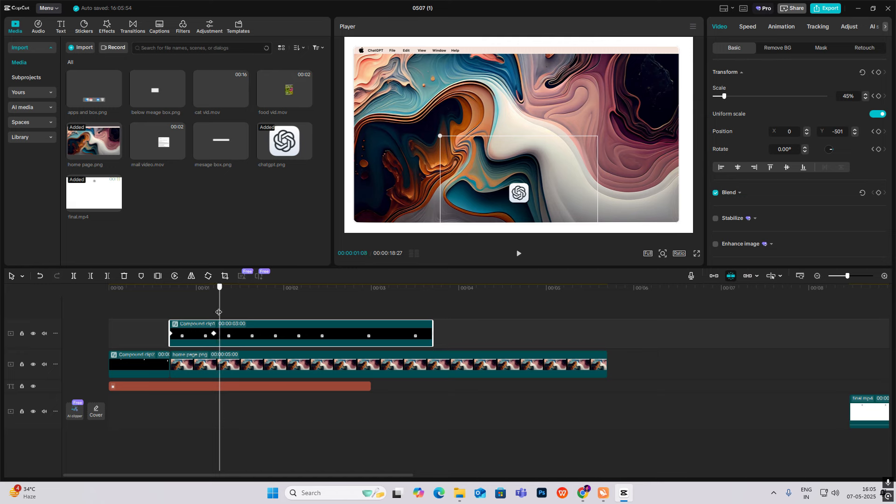
click(227, 368)
click(176, 308)
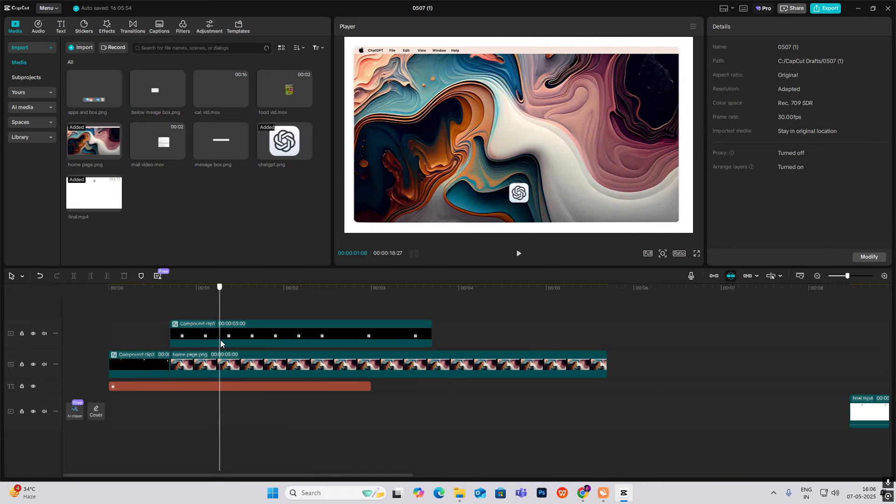
Show the Scale curve of home page.png, apply the Rebound Out preset between its keyframes and hide the curve graph.
click(236, 370)
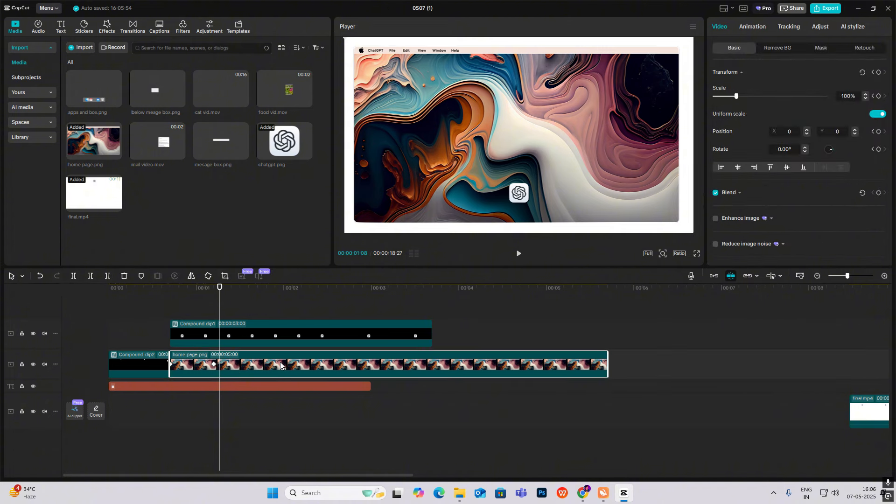
click(218, 372)
click(191, 372)
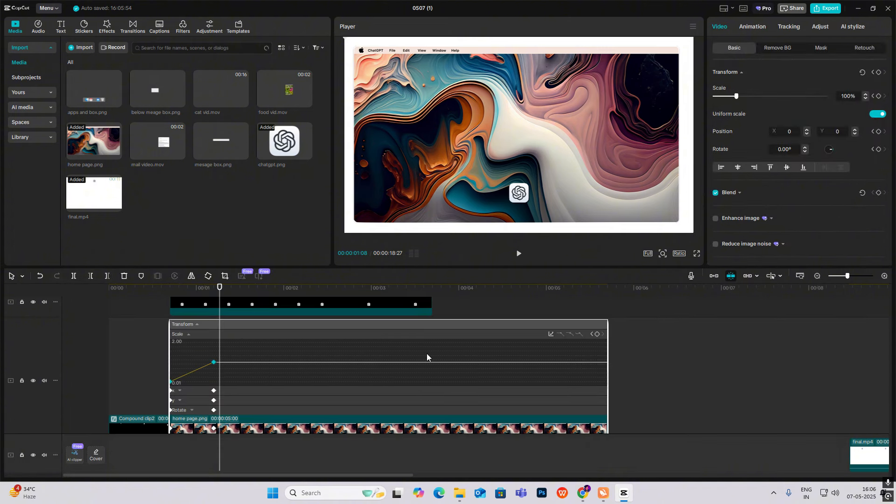
click(552, 335)
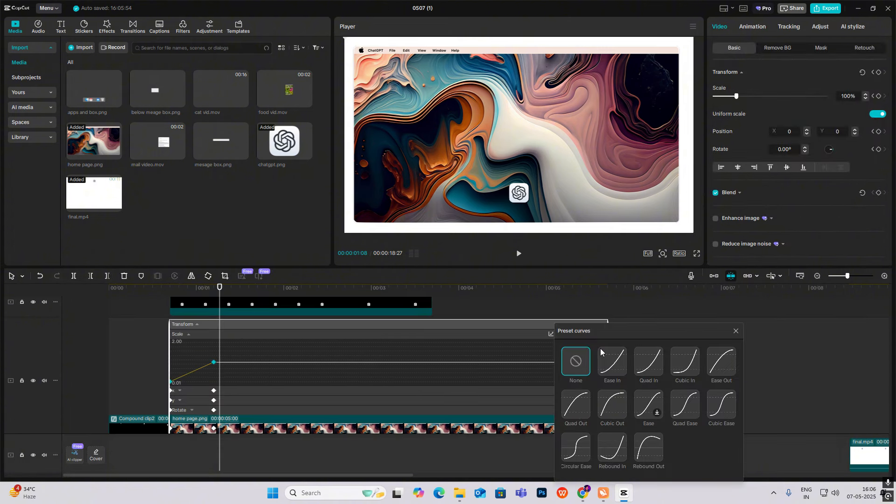
click(618, 405)
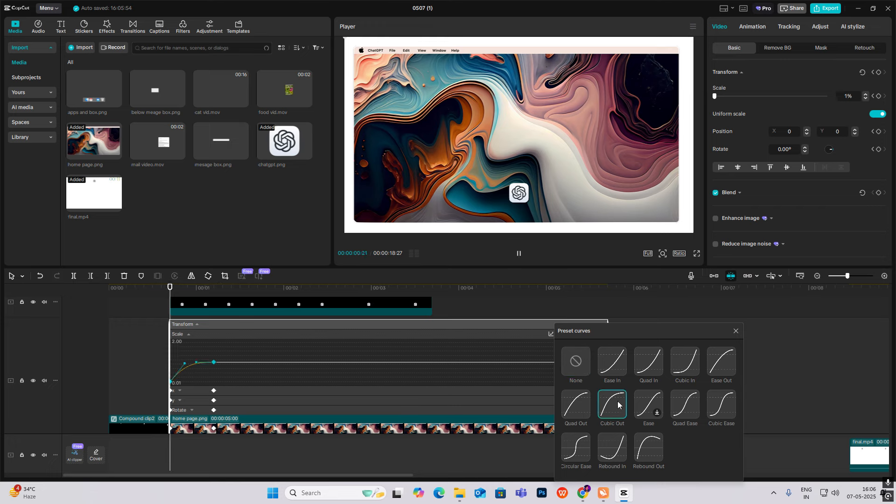
click(648, 444)
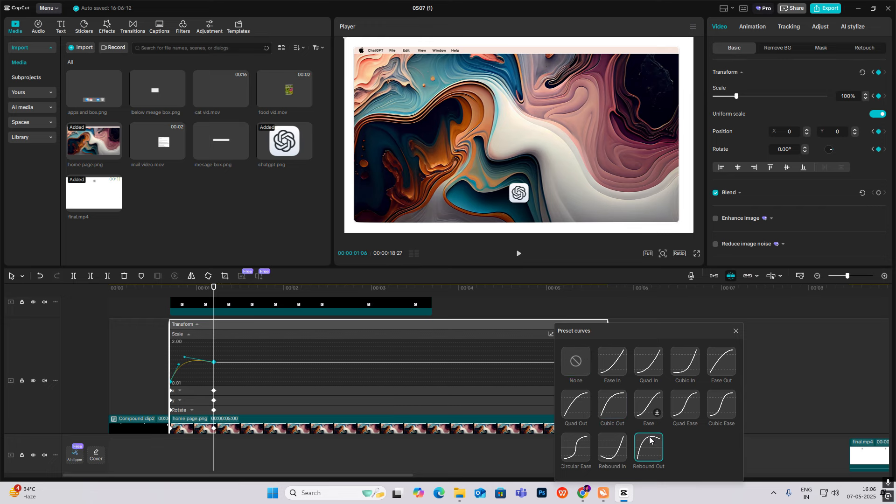
click(736, 331)
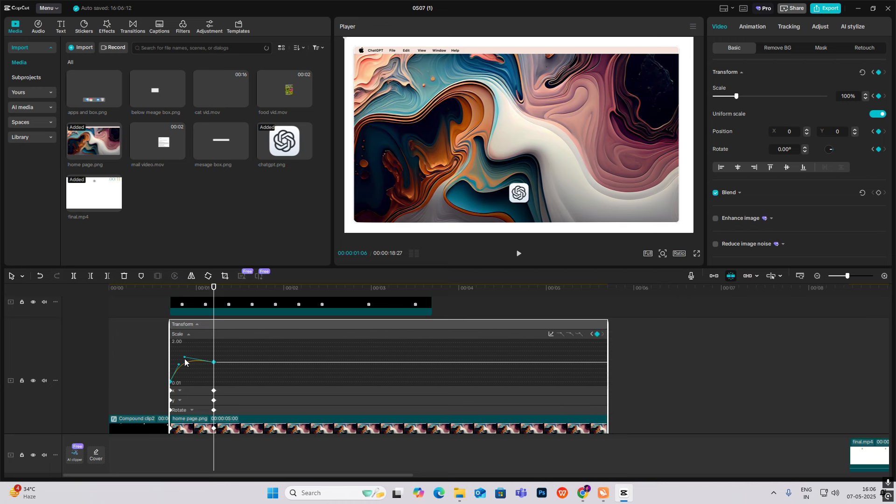
click(214, 364)
scroll(194, 390, up, 3)
click(140, 328)
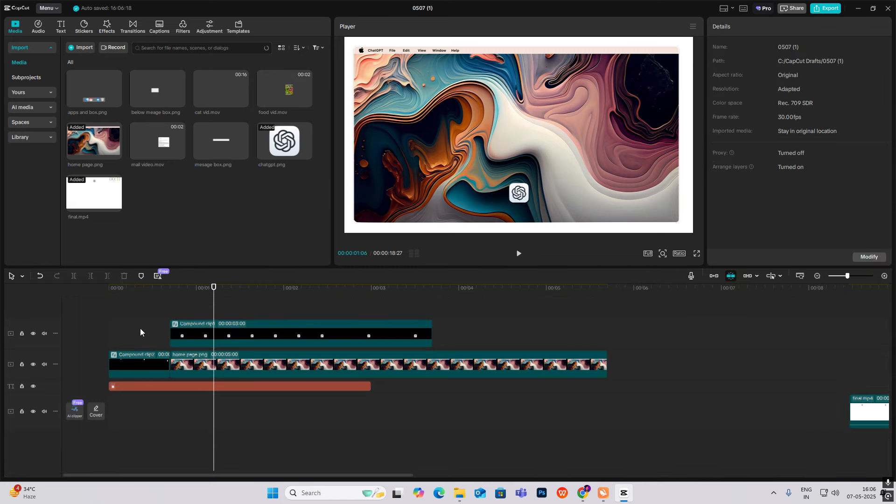
Play back the opening from the start to check the home page scaling up behind the dropping logo.
key(Home)
key(space)
key(space)
key(Home)
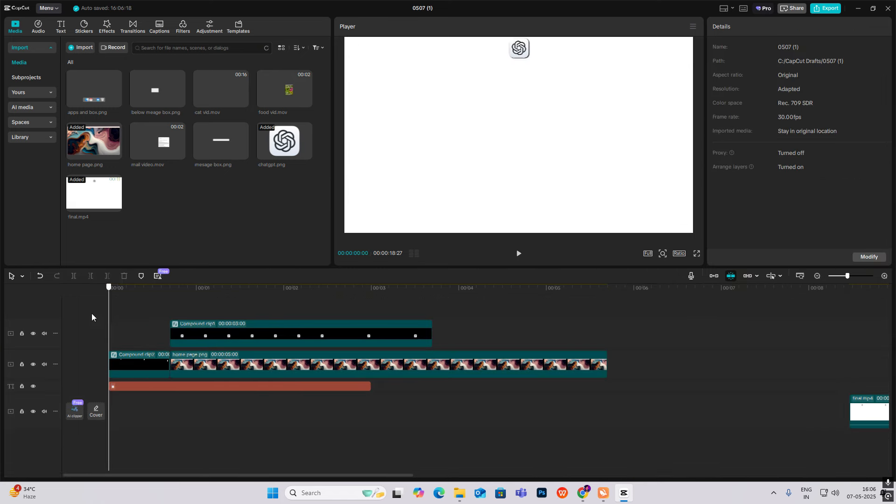
key(space)
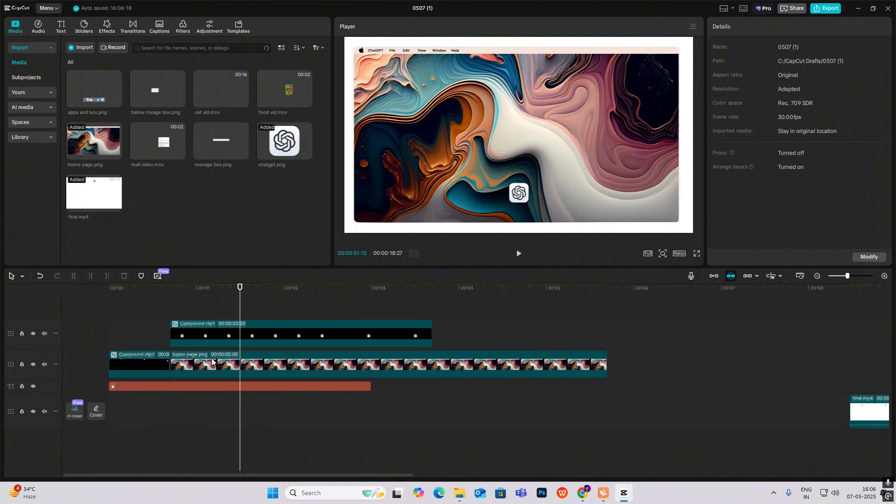
key(Home)
key(space)
key(Home)
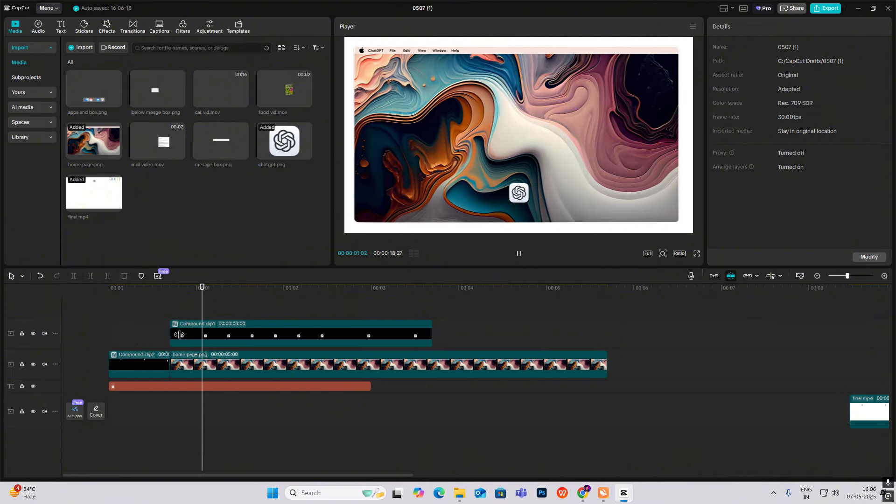
Add apps and box.png at 00:00:00:21 above the logo clip and raise it to Y 139 so its bar surrounds the logo.
click(168, 310)
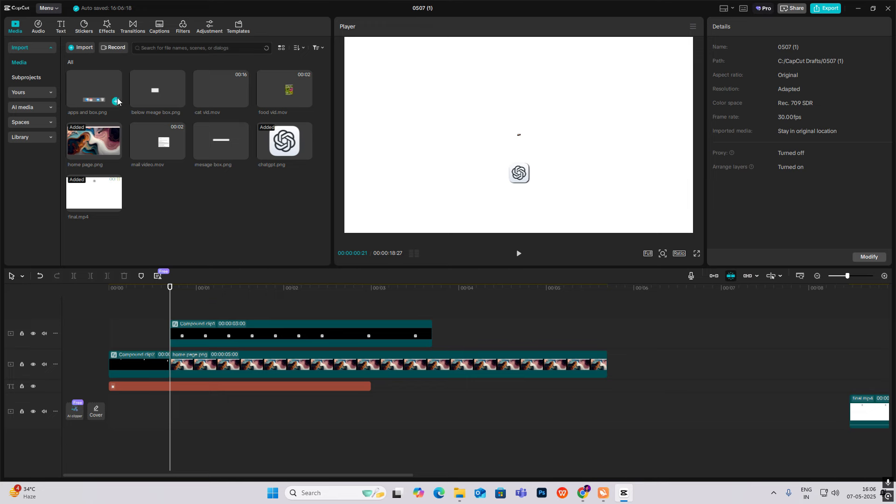
click(116, 101)
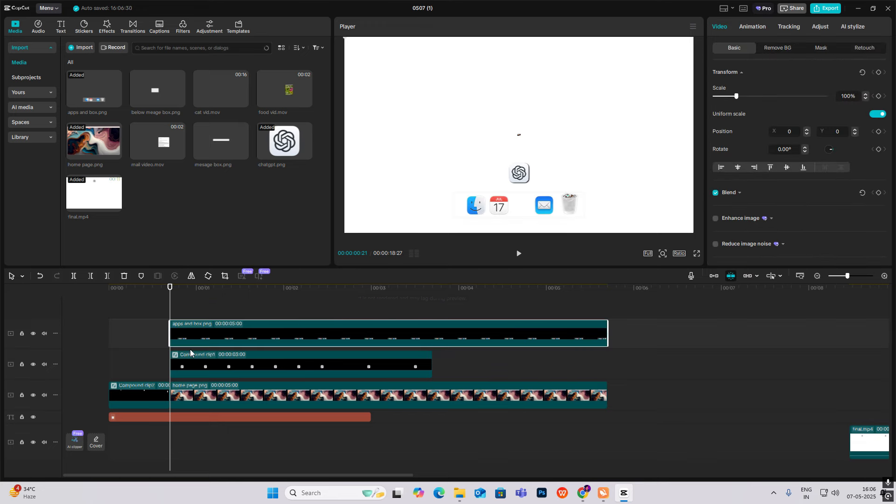
drag(168, 311, 214, 327)
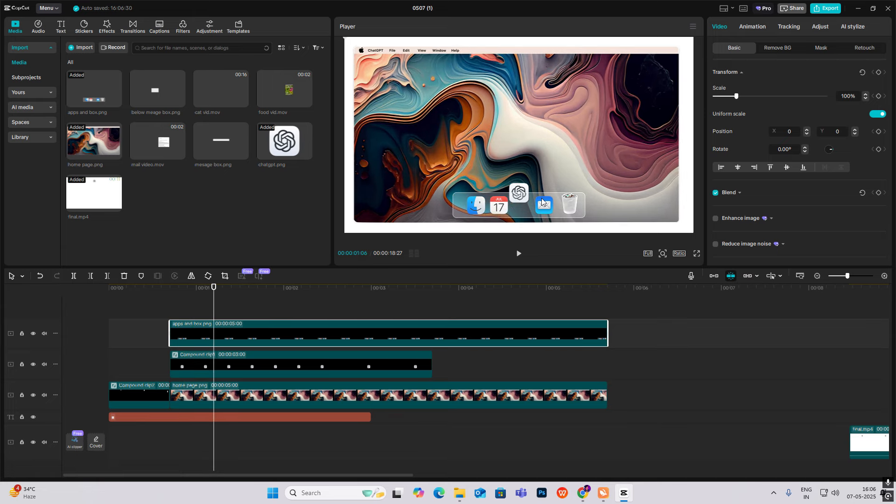
drag(542, 198, 520, 199)
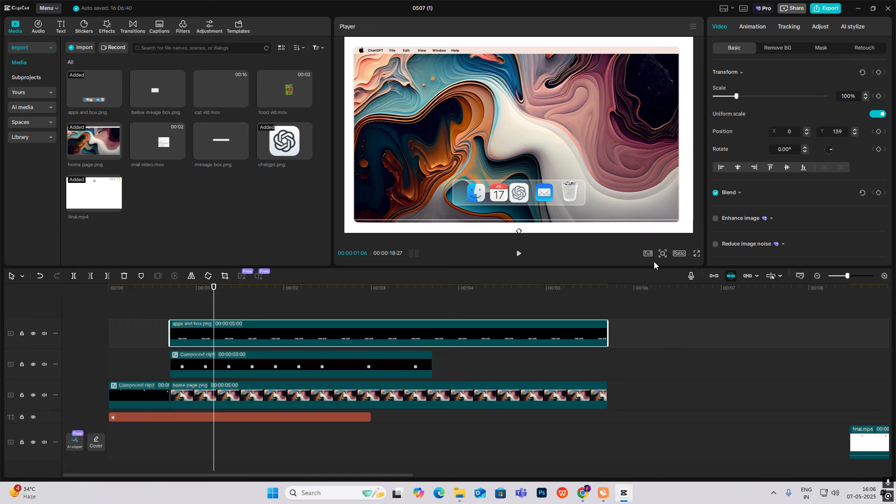
Set the scale of apps and box.png to 107% to match its icons to the logo.
click(663, 253)
click(651, 270)
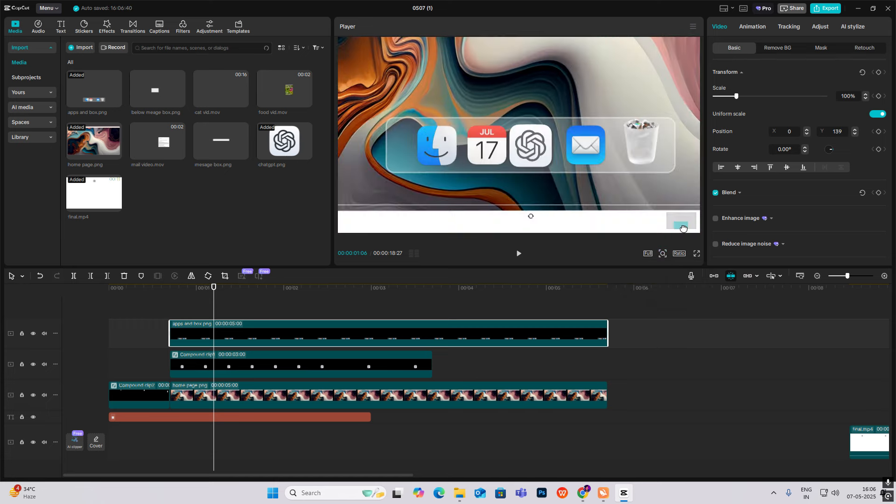
click(741, 96)
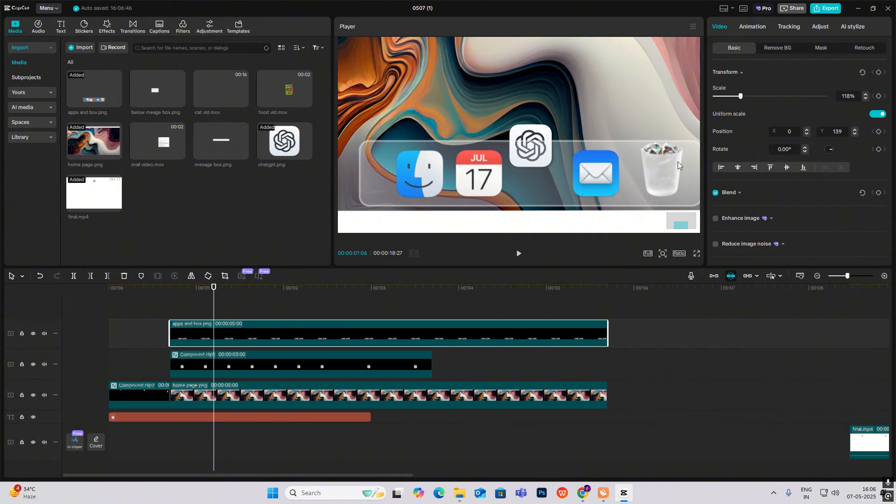
key(ctrl+z)
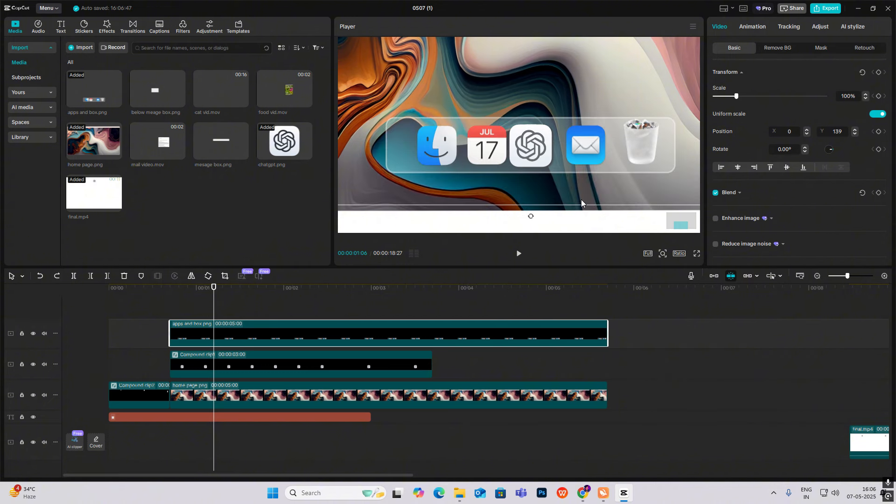
click(866, 95)
click(866, 94)
click(866, 95)
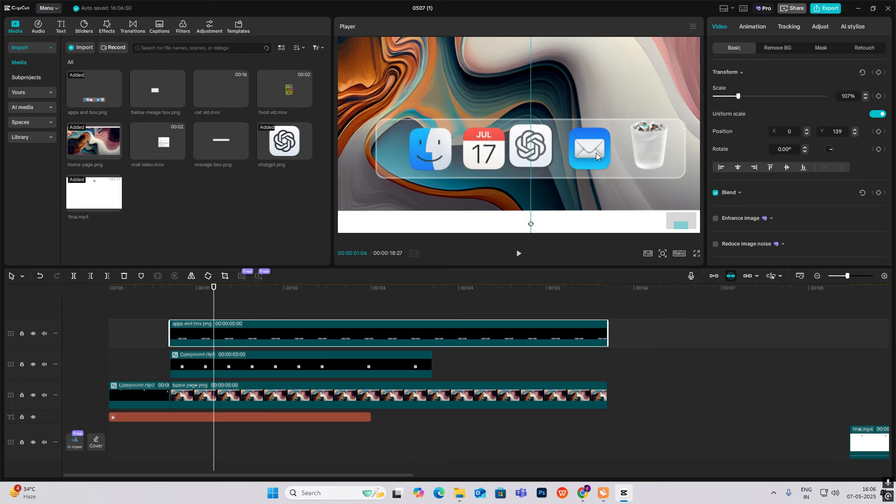
Move apps and box.png to X -24, Y 191 so the logo lines up with the icons in the bar.
drag(596, 152, 592, 149)
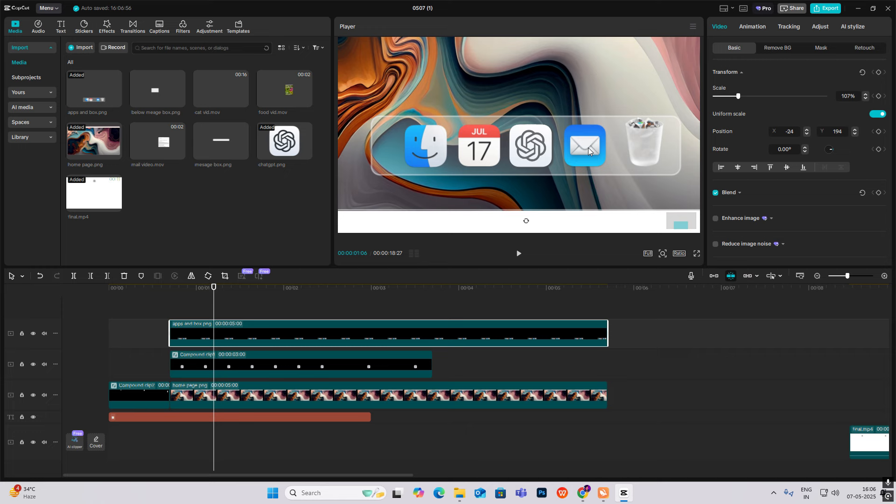
click(662, 254)
drag(660, 270, 647, 270)
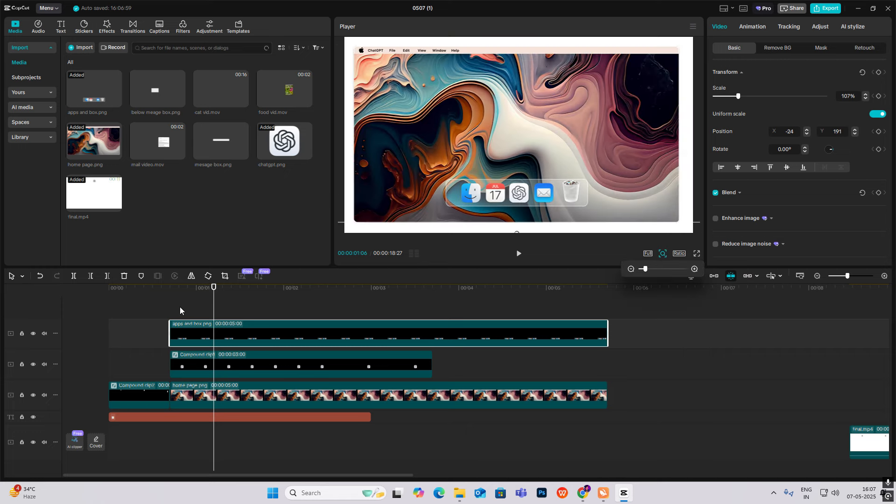
Apply an In animation to the apps and box.png clip that starts at 00:00:00:21.
click(168, 305)
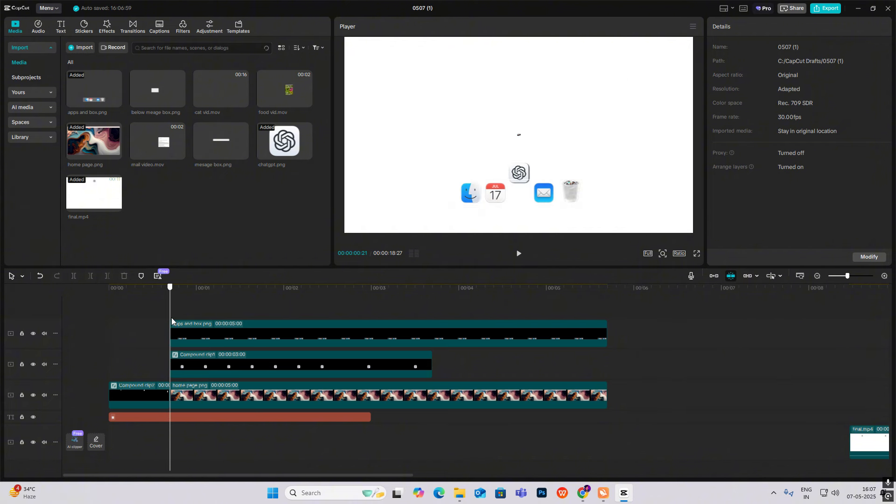
click(189, 334)
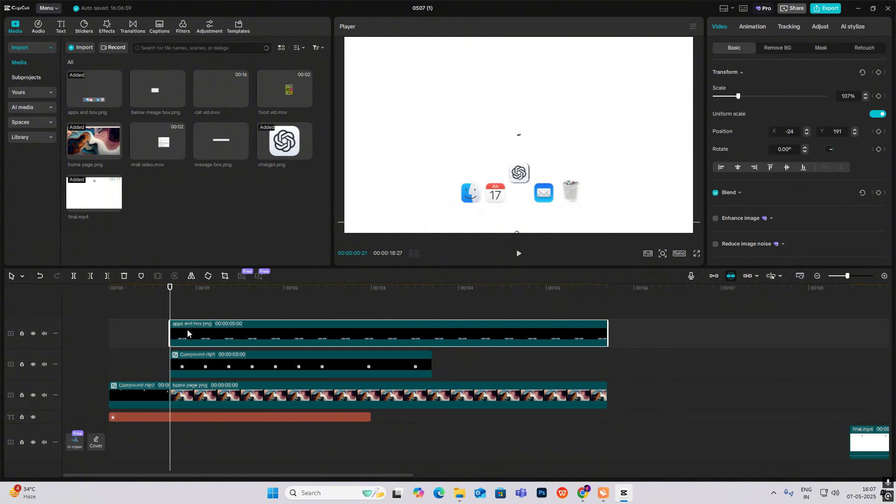
click(763, 27)
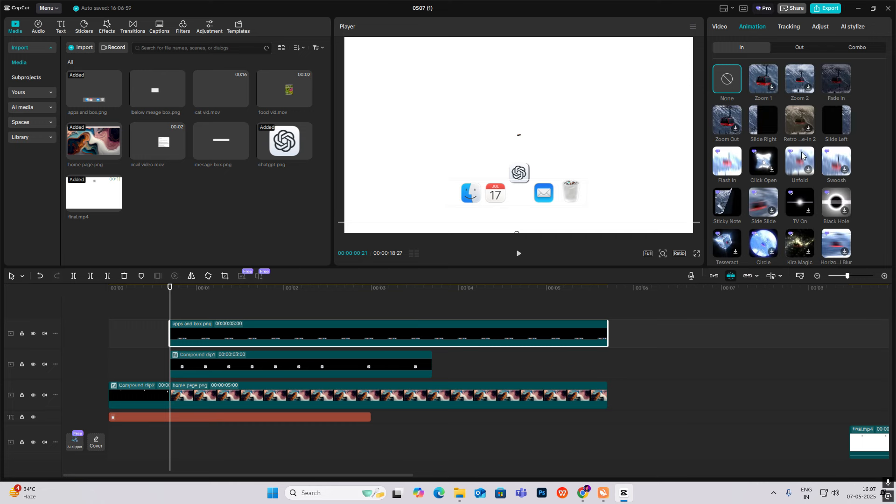
click(803, 175)
Play back the part around 00:00:00:21 to check how the app dock animates in.
click(155, 312)
key(space)
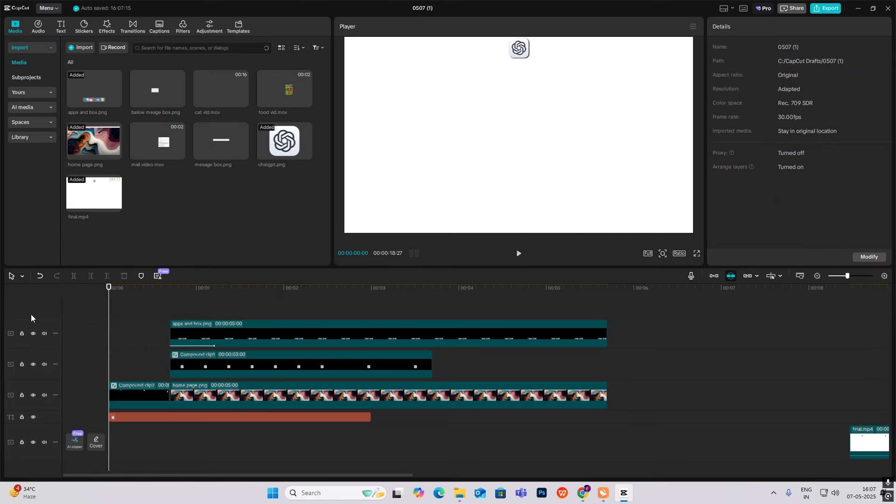
click(154, 312)
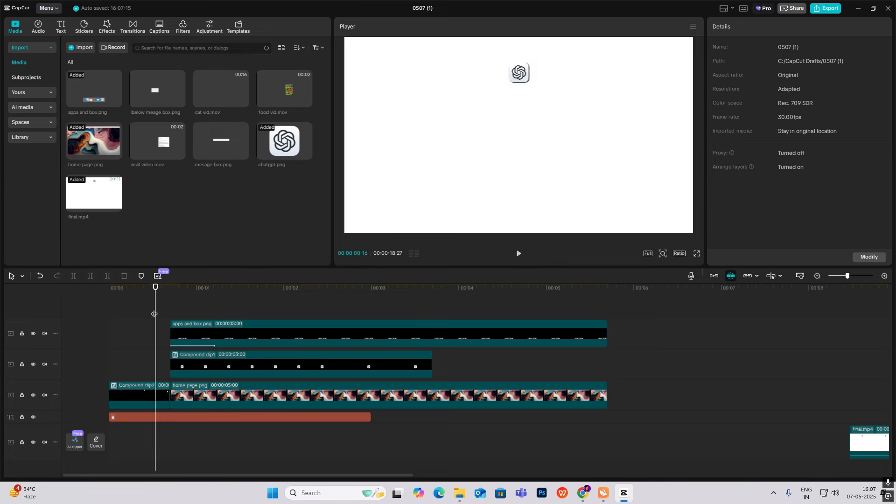
key(space)
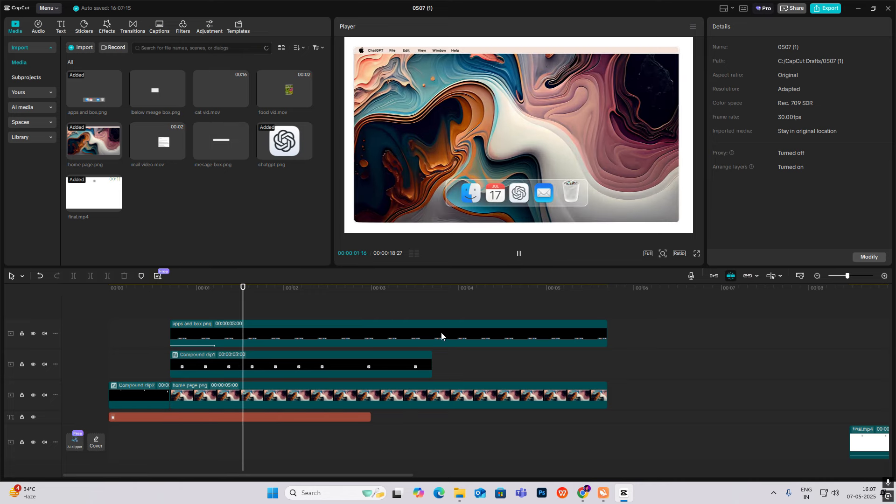
key(space)
Place mesage box.png above apps and box.png, running from 00:00:01:05 to the end of the home page.png clip.
drag(167, 295, 237, 336)
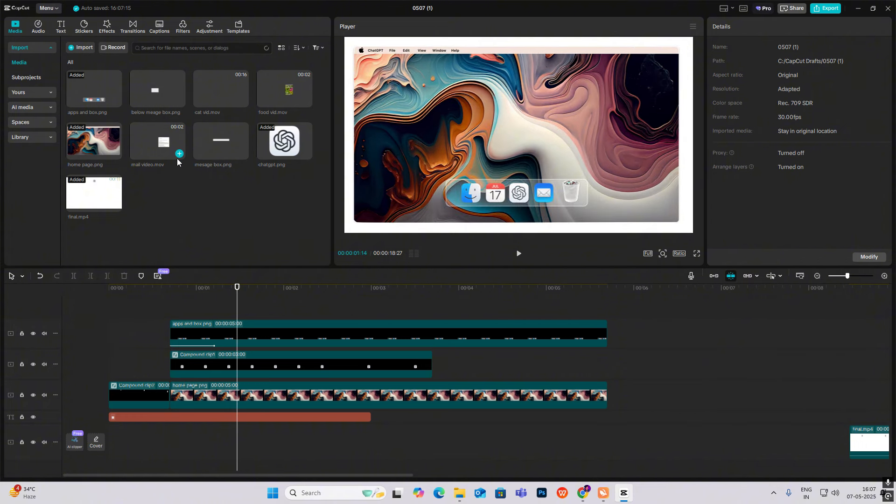
mouse_move(216, 143)
drag(216, 140, 210, 326)
click(171, 318)
click(217, 328)
Add Transform and Blend keyframes to mesage box.png at 00:00:01:05 and 00:00:01:14.
click(879, 72)
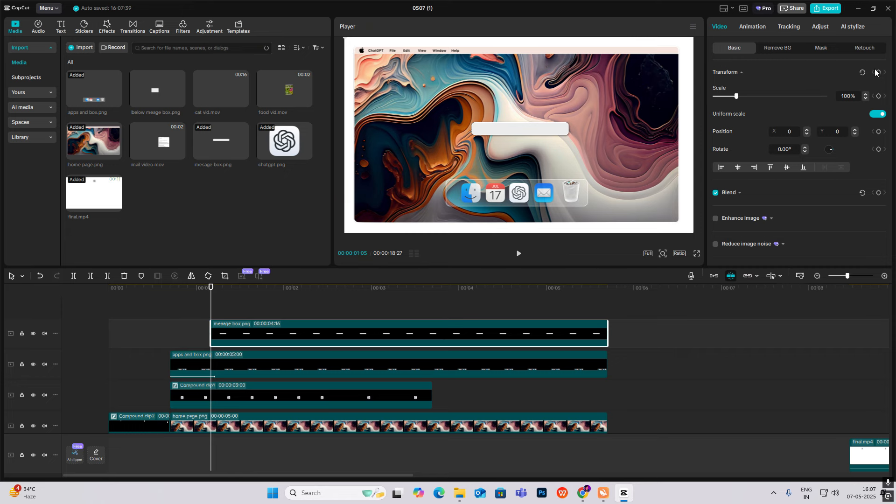
click(879, 193)
drag(211, 308, 237, 314)
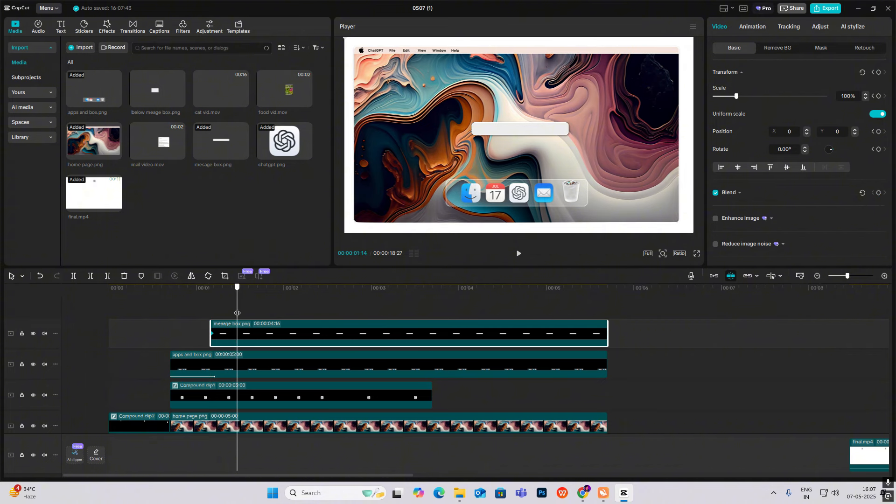
click(879, 72)
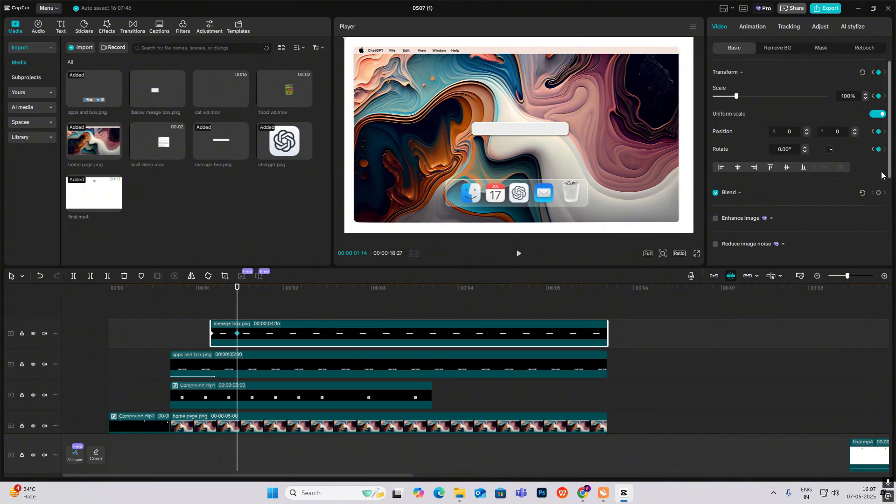
Shift the message box to X -157, Y 0 at its first keyframe, 00:00:01:05.
click(873, 72)
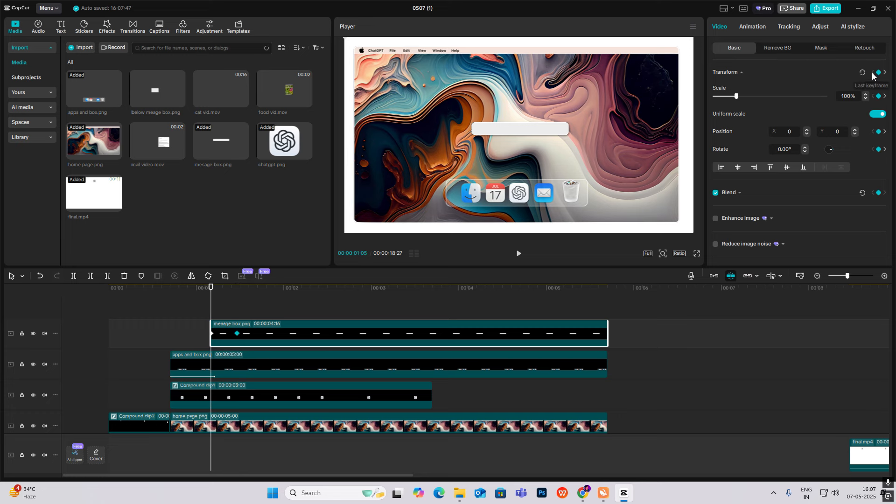
click(511, 127)
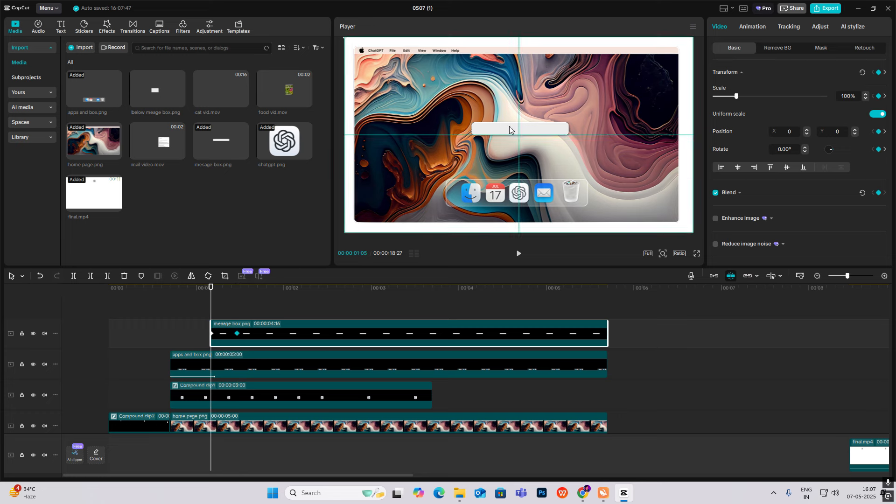
drag(512, 128, 505, 131)
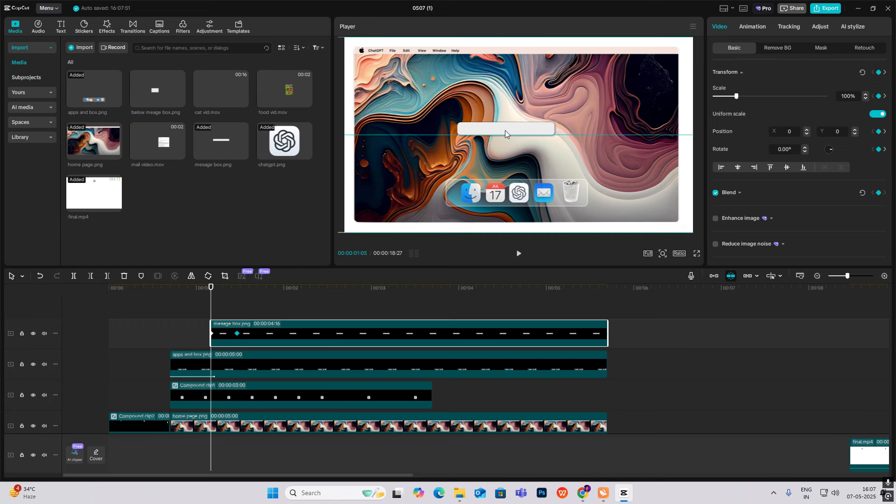
drag(226, 298, 211, 312)
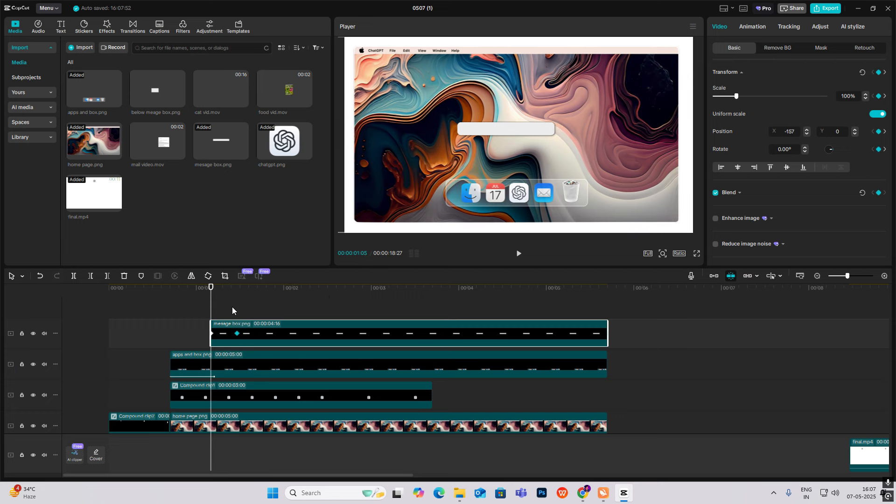
Show the keyframe curves of mesage box.png and apply the Cubic Out preset to its X position curve.
mouse_move(264, 314)
scroll(264, 315, up, 2)
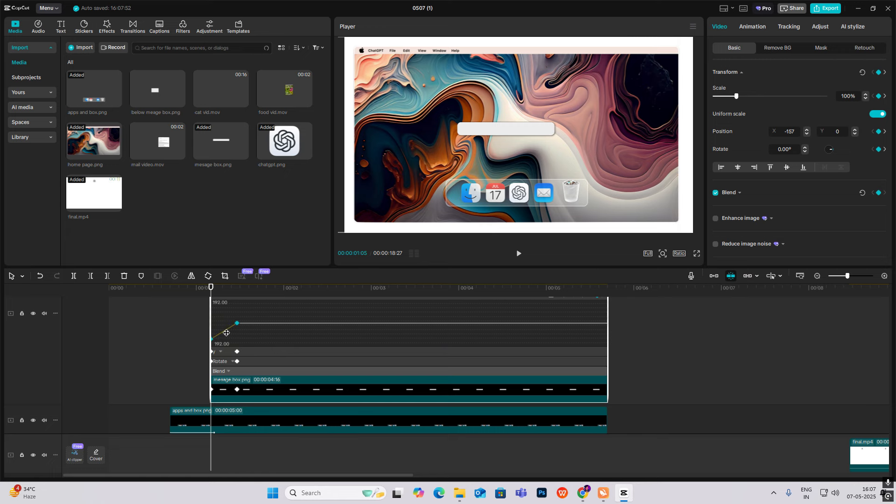
scroll(263, 340, up, 2)
click(551, 341)
click(617, 405)
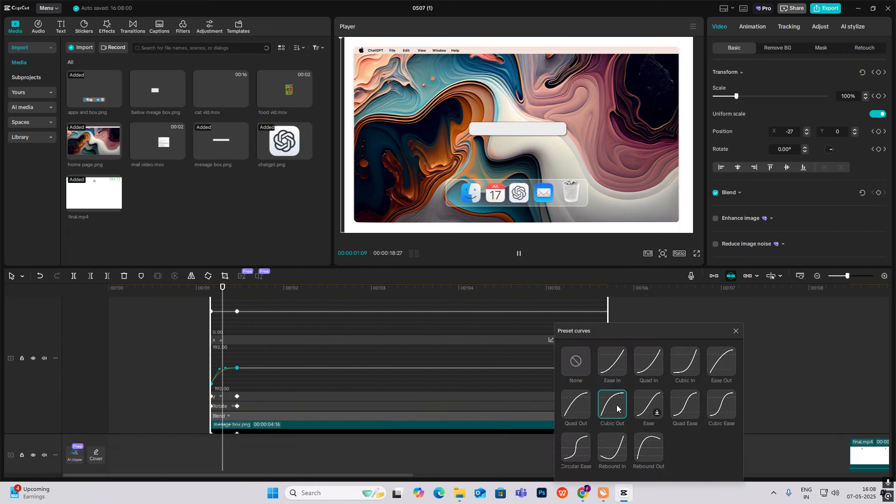
click(737, 331)
Expand the Rotate and Opacity curves of mesage box.png and set its opacity to 0% at the 00:00:01:05 keyframe.
scroll(275, 377, down, 2)
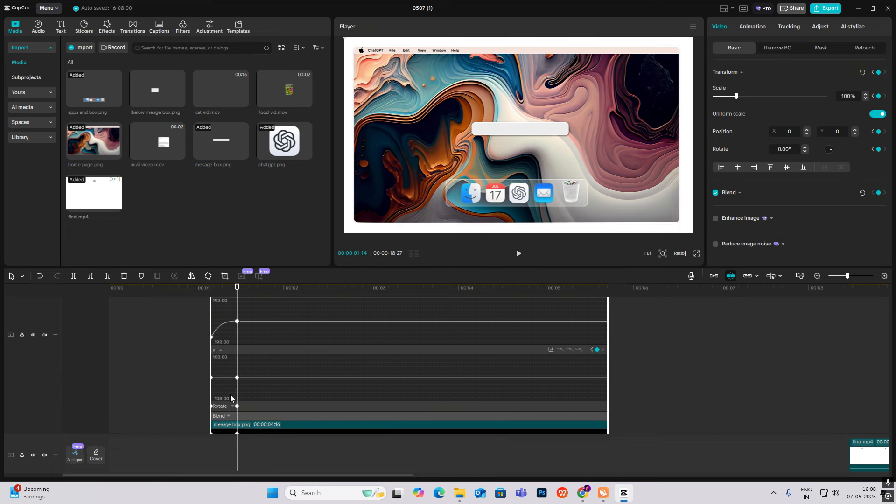
click(228, 406)
click(226, 416)
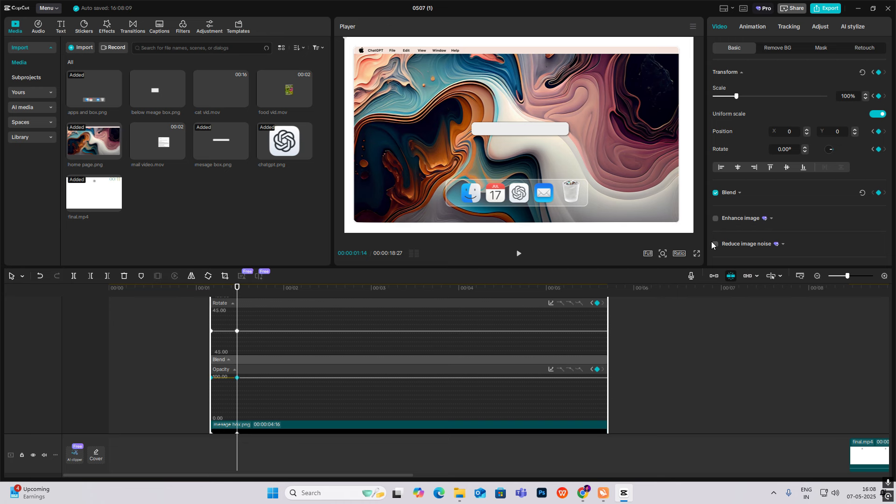
click(739, 193)
drag(827, 235, 525, 244)
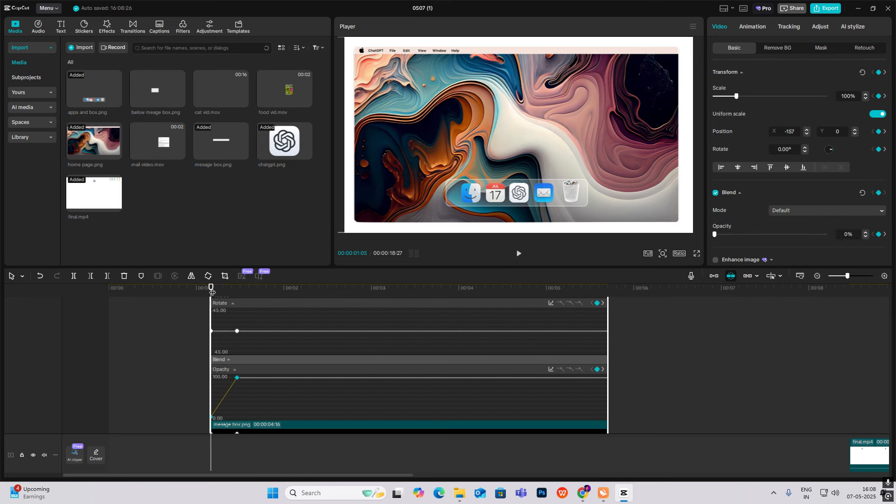
Apply the Cubic Out preset to the Opacity curve of mesage box.png and hide the curve graph.
drag(212, 292, 237, 292)
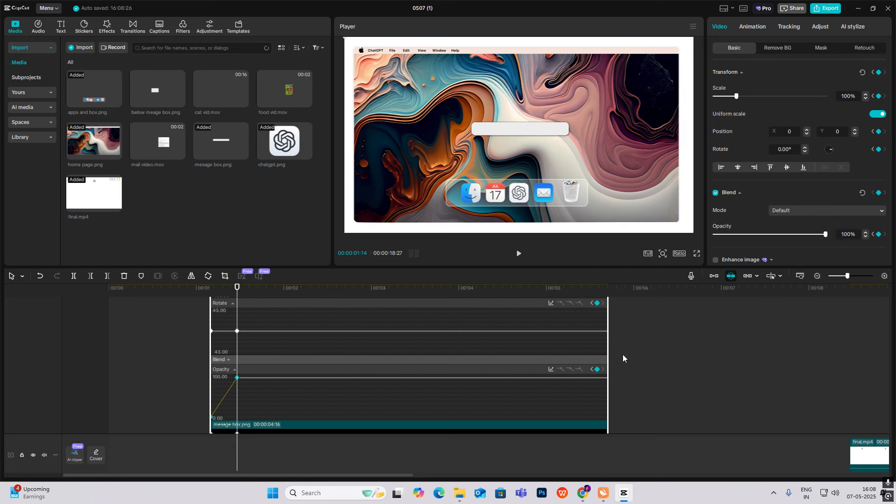
click(551, 369)
click(619, 404)
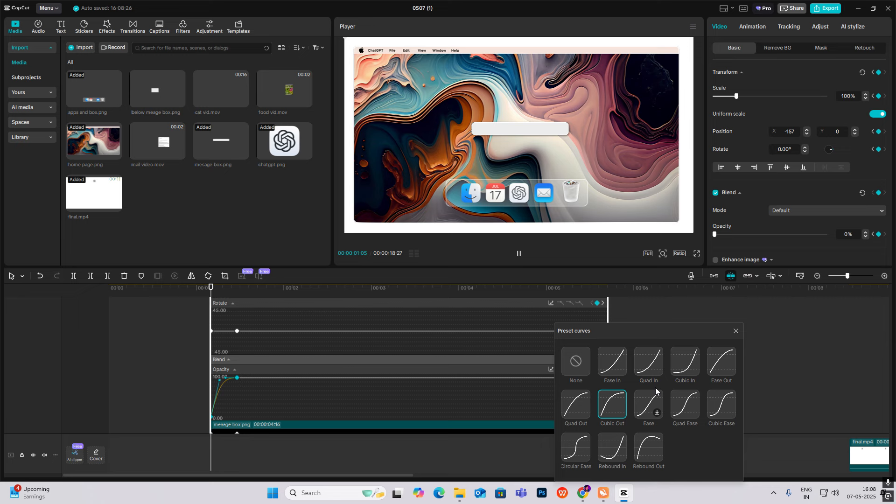
click(736, 331)
click(256, 339)
click(207, 307)
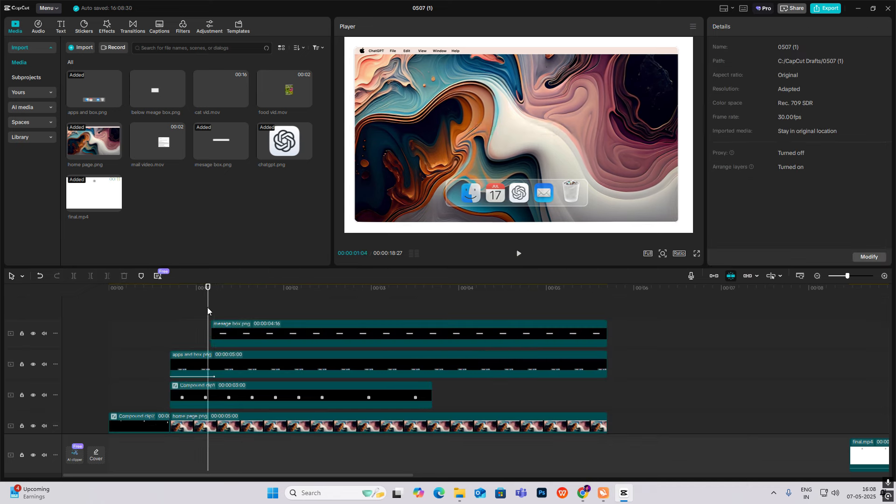
Add a default text clip above mesage box.png and change its text to "how are you".
click(65, 28)
drag(91, 65, 233, 310)
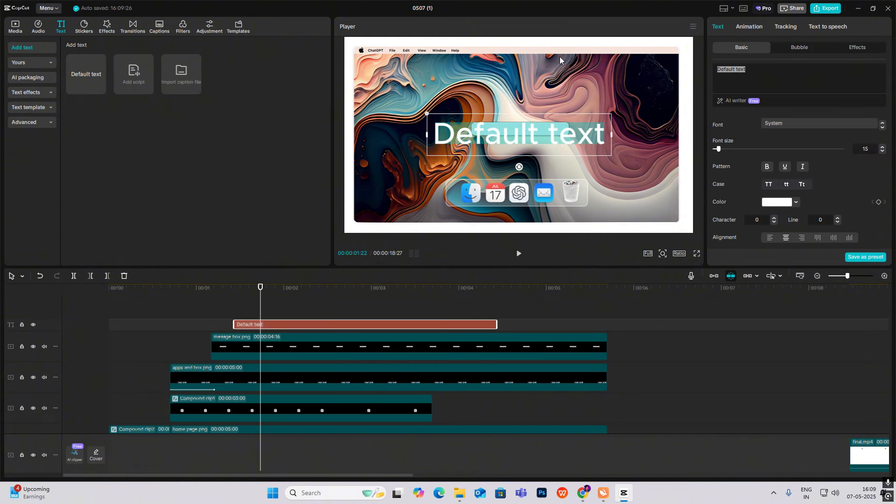
text(how)
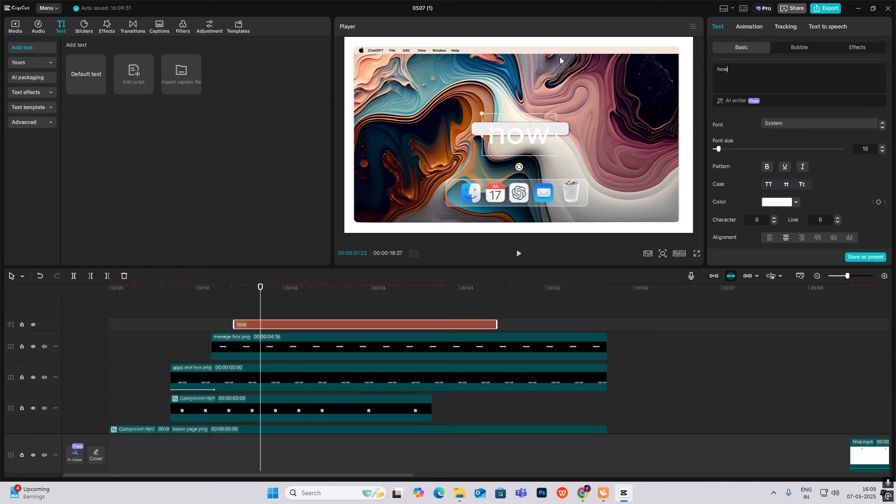
text( are you)
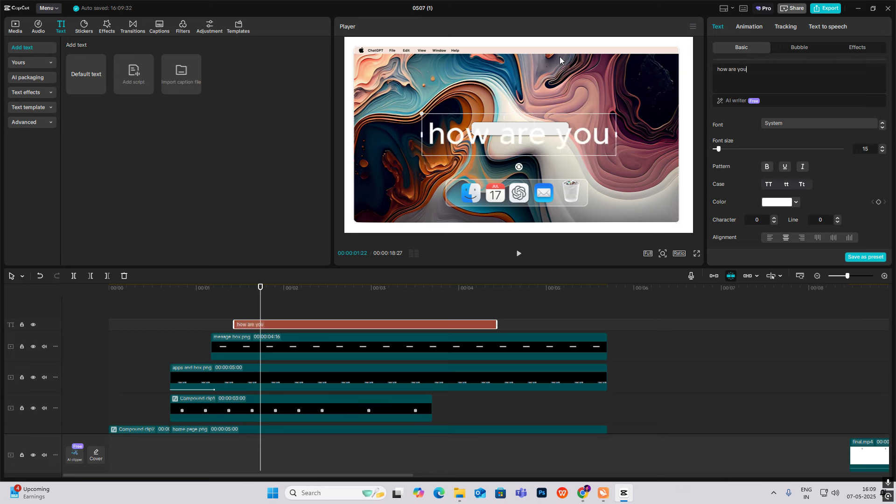
click(794, 126)
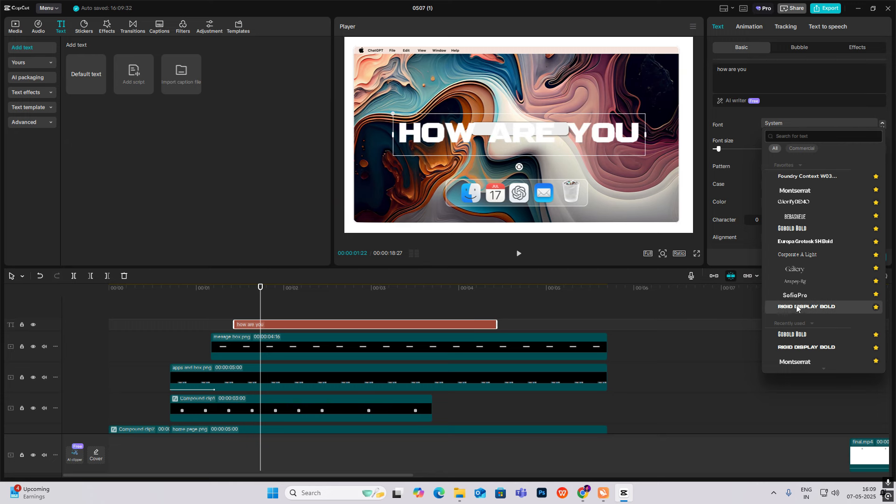
click(800, 135)
text(sf ui)
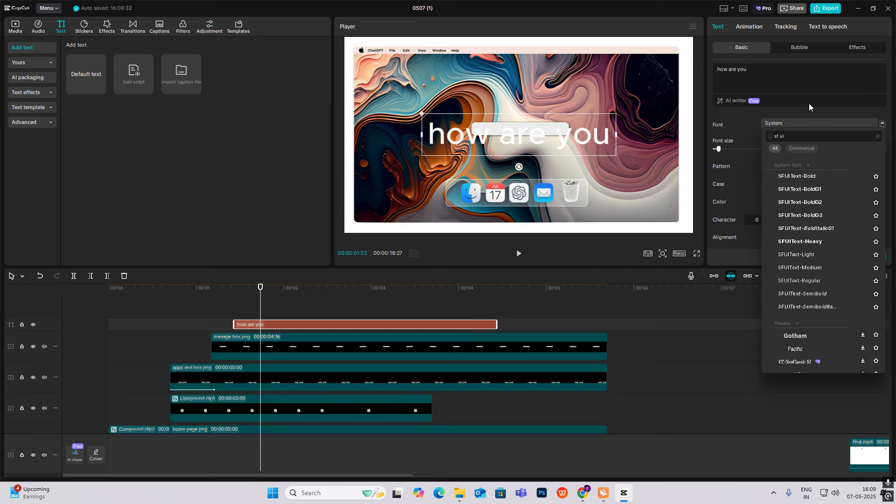
click(833, 111)
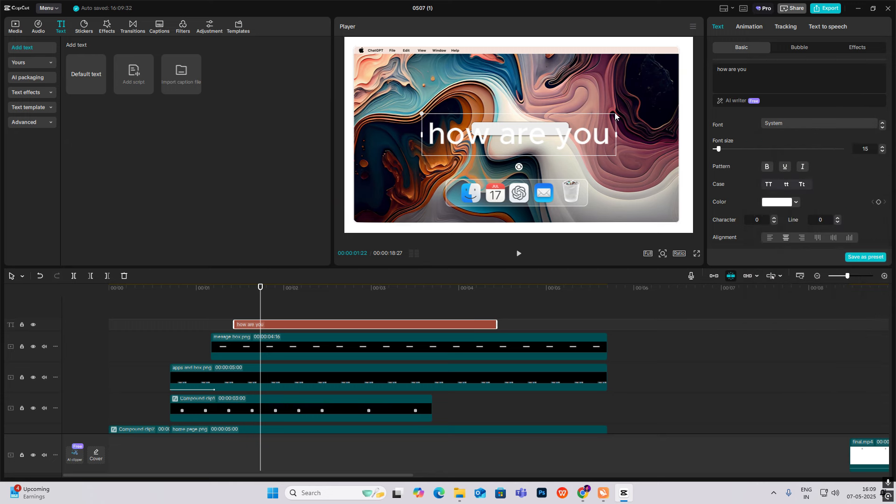
Set the font of "how are you" to SFUIText-Bold and fit the text inside the message box.
drag(422, 115, 472, 123)
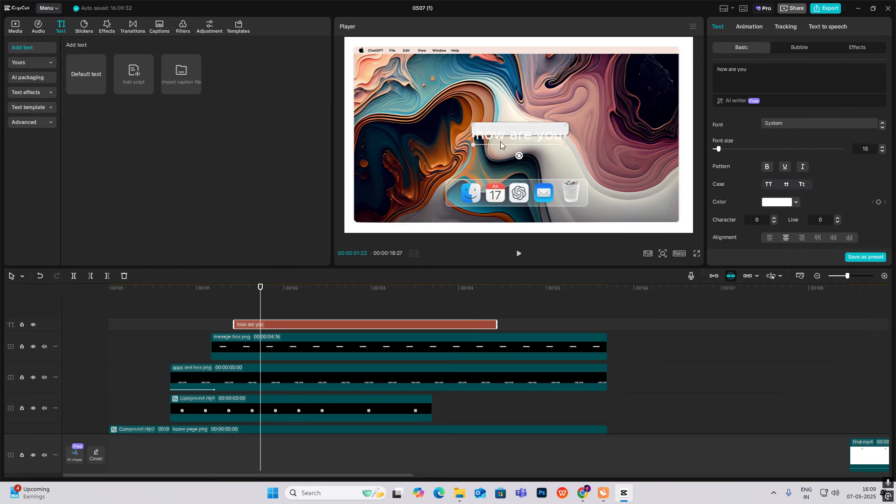
click(770, 124)
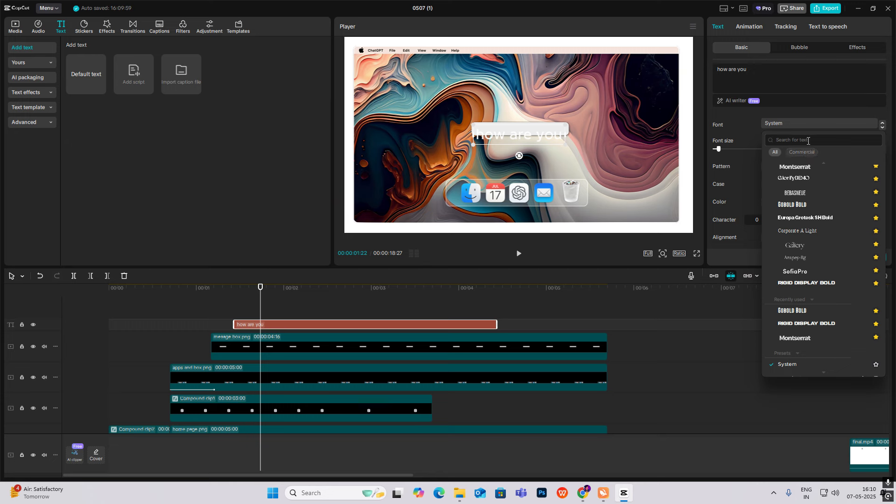
text(sf ui)
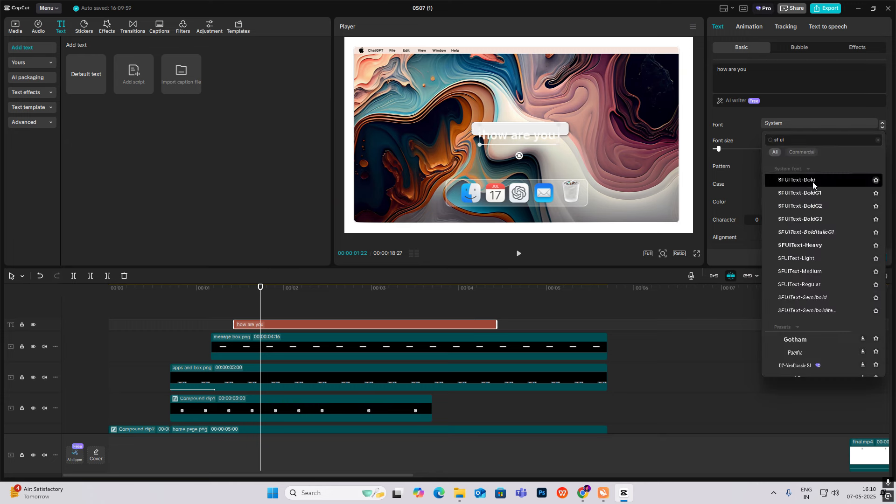
click(813, 181)
drag(519, 139, 517, 132)
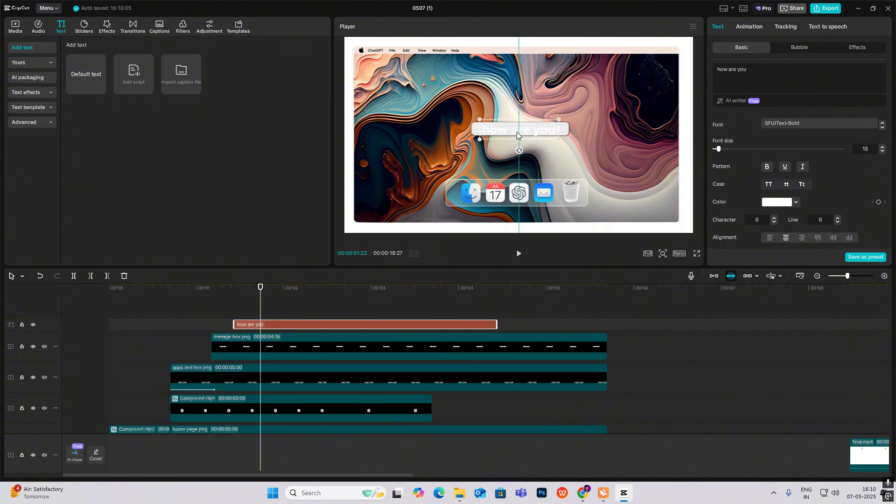
Set the color of "how are you" to black and shrink the text to fit the message box's left part.
click(778, 202)
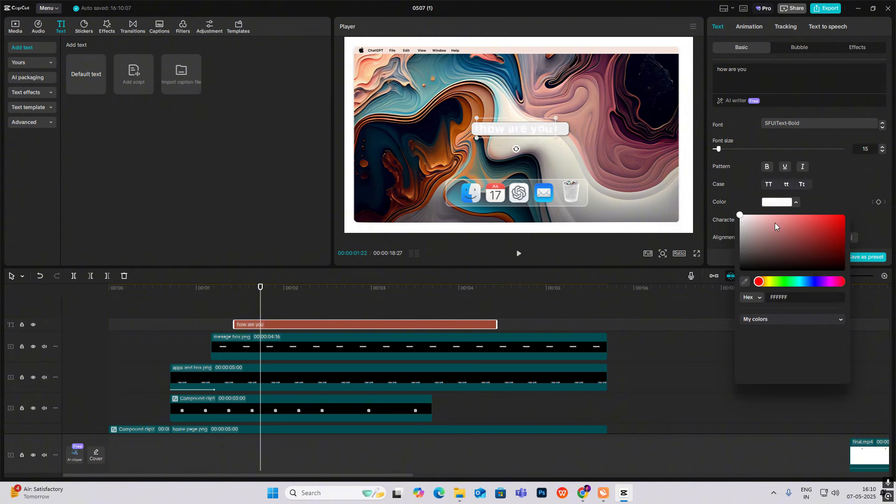
click(797, 334)
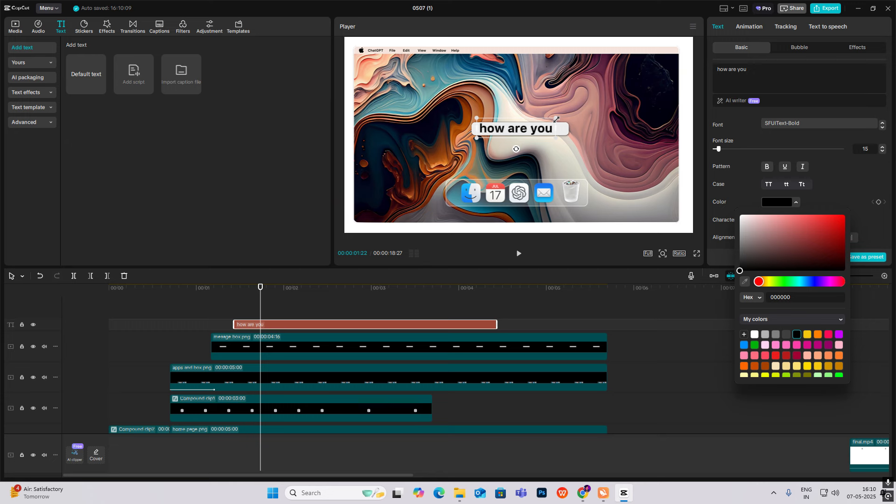
drag(555, 120, 511, 132)
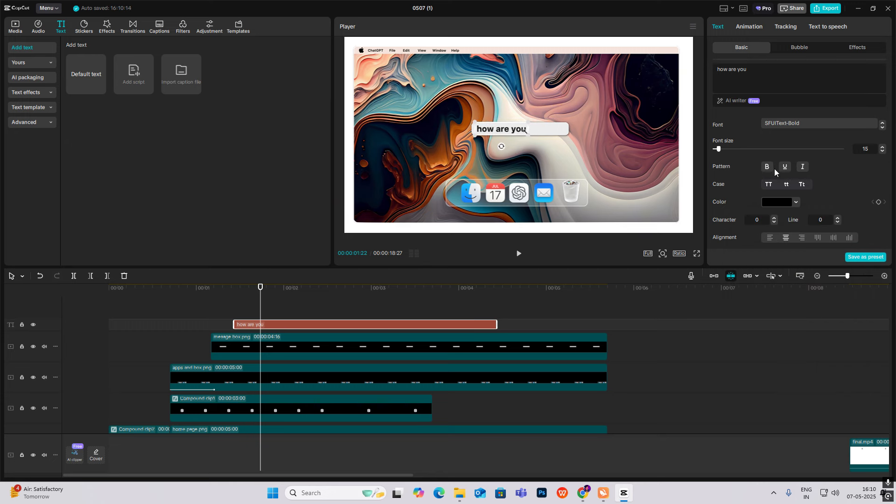
click(802, 185)
click(787, 185)
click(536, 106)
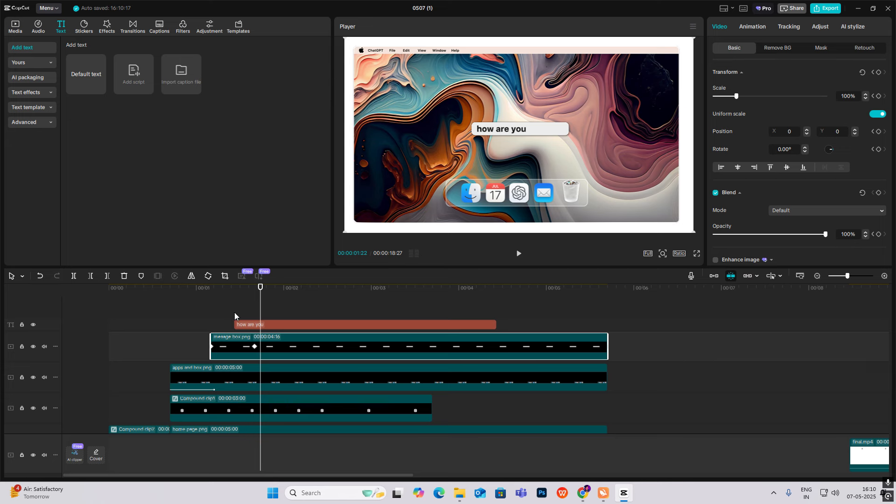
Make "how are you" slightly smaller and align it with the message box's left edge.
mouse_move(234, 312)
mouse_down()
mouse_move(278, 319)
mouse_move(234, 319)
mouse_up()
click(273, 323)
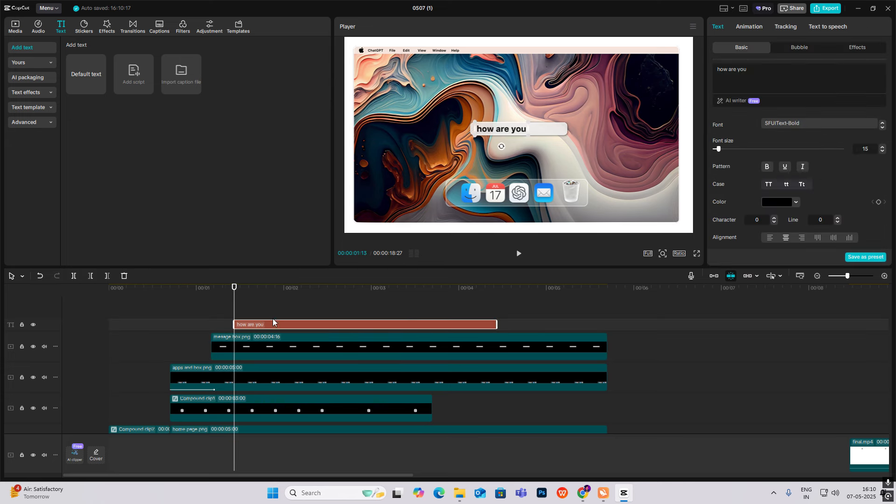
drag(533, 124, 505, 134)
click(492, 105)
Move the "how are you" clip later so it starts at about 00:00:01:17, once the message box has slid in.
click(220, 310)
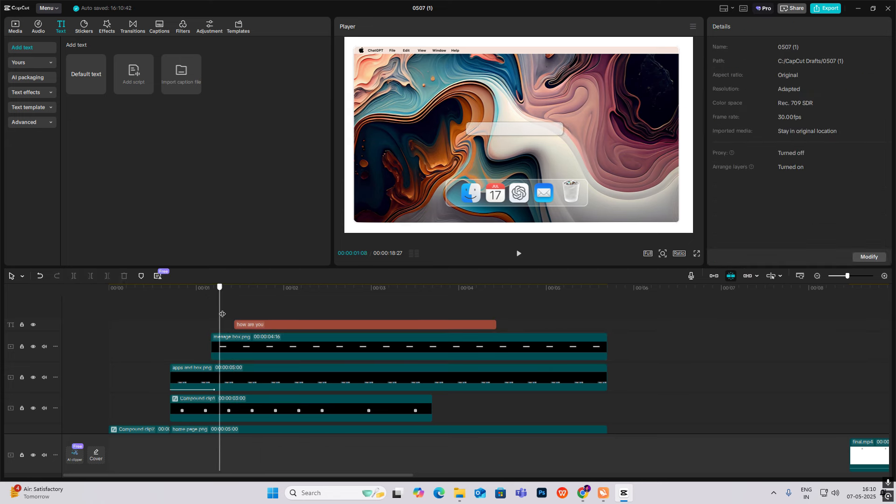
click(243, 321)
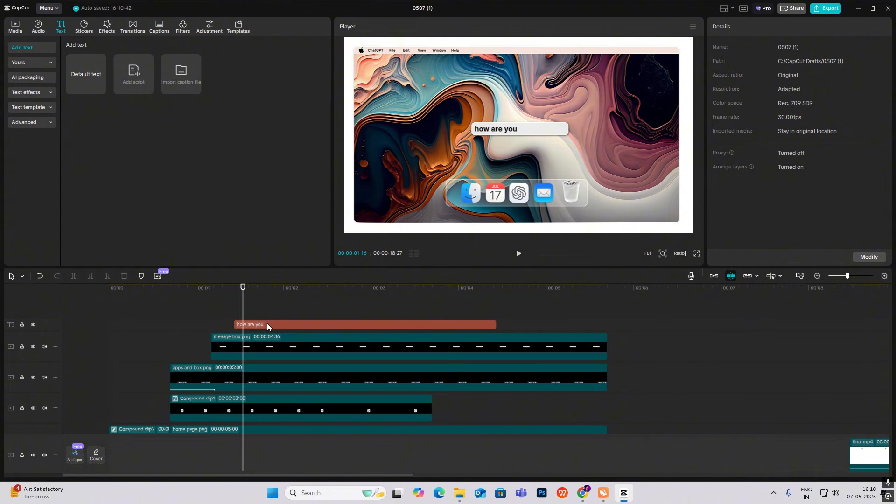
drag(267, 326, 278, 326)
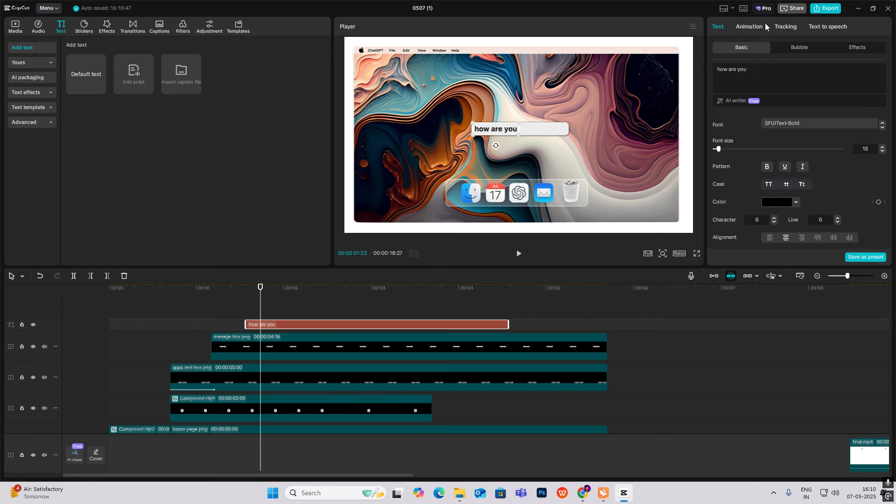
Apply the Typewriter in-animation to "how are you" and play back the result.
click(765, 26)
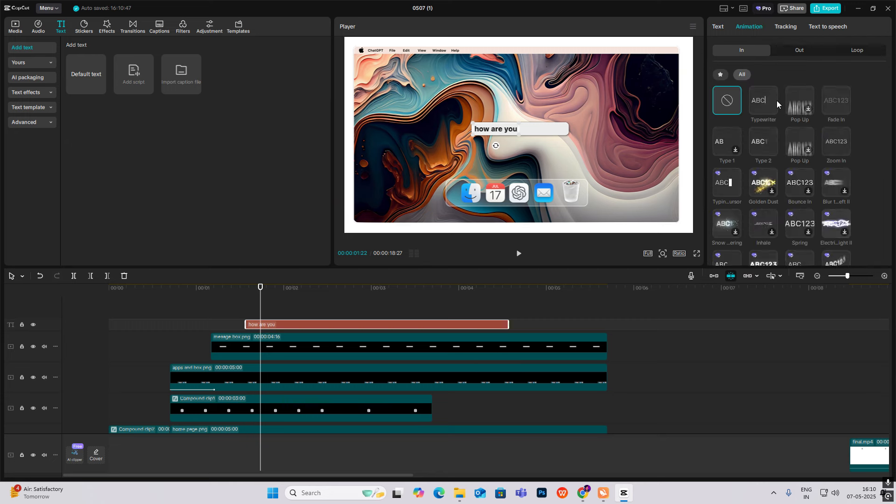
click(766, 99)
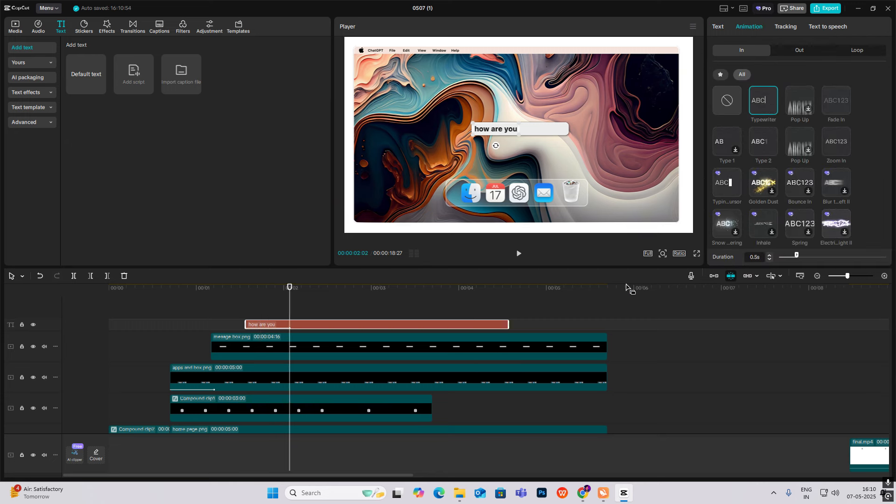
click(264, 318)
key(space)
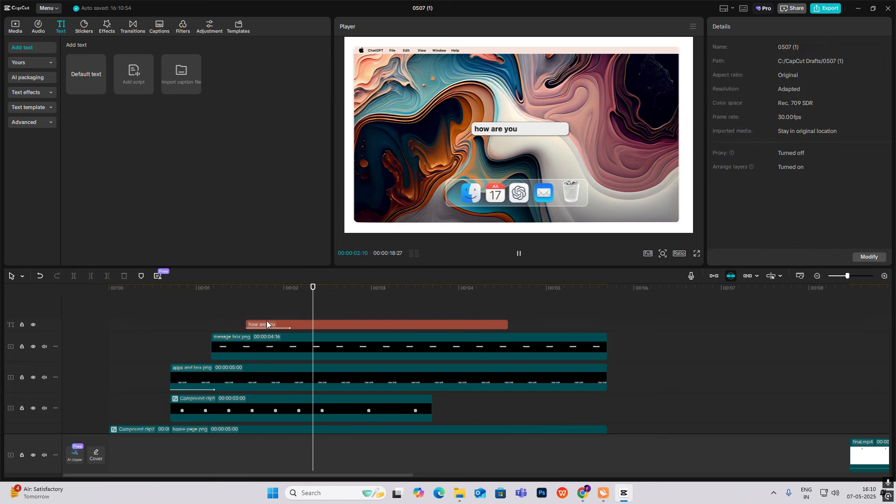
drag(261, 288, 34, 302)
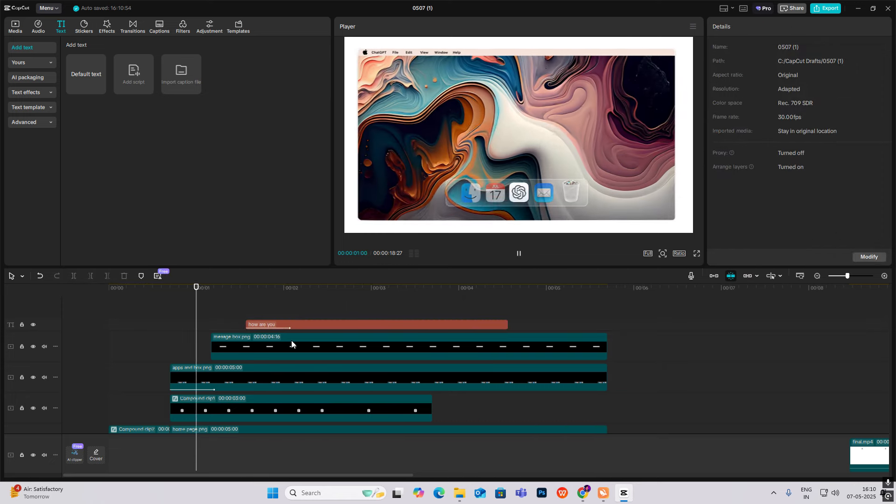
drag(317, 326, 289, 323)
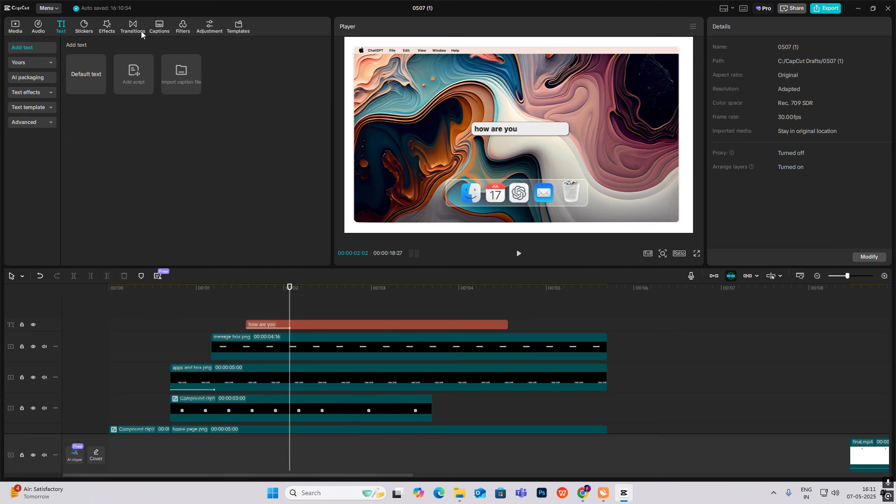
Add below meage box.png on a track above the text starting at 00:00:02:01 and position it at X 239, Y 0.
click(16, 27)
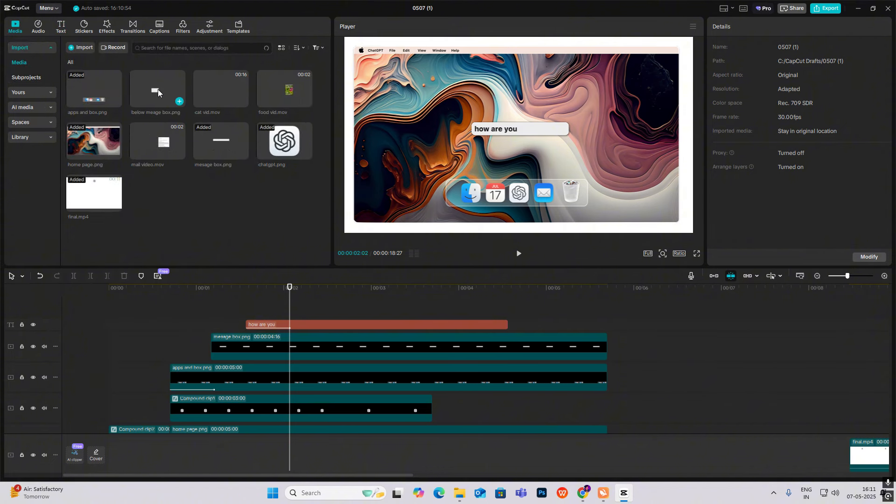
drag(158, 89, 292, 312)
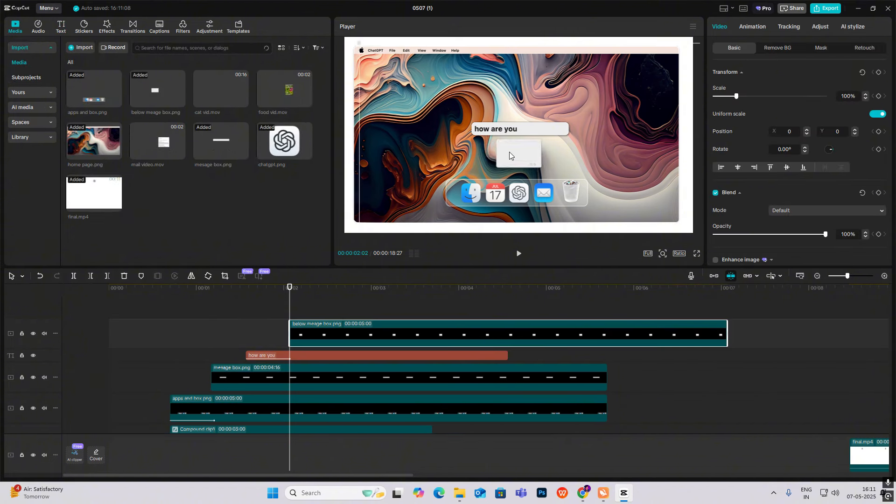
mouse_move(510, 153)
mouse_down()
mouse_move(508, 145)
mouse_move(517, 147)
mouse_up()
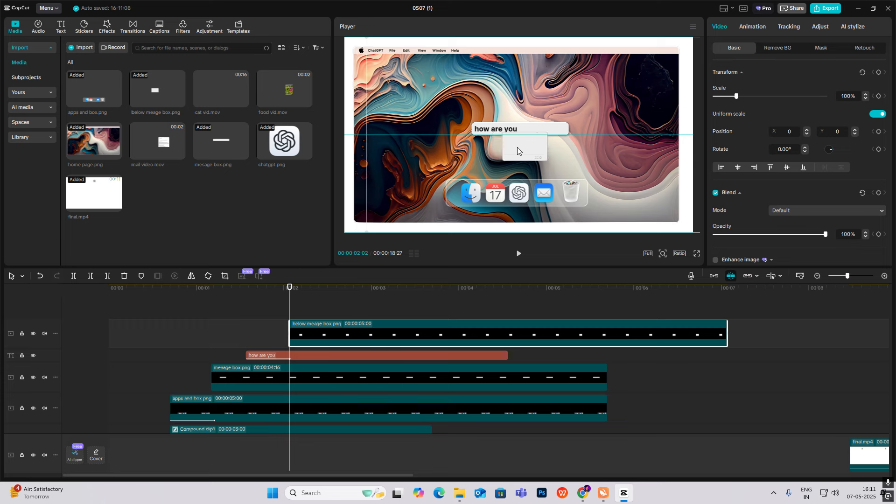
click(286, 309)
drag(304, 332, 307, 333)
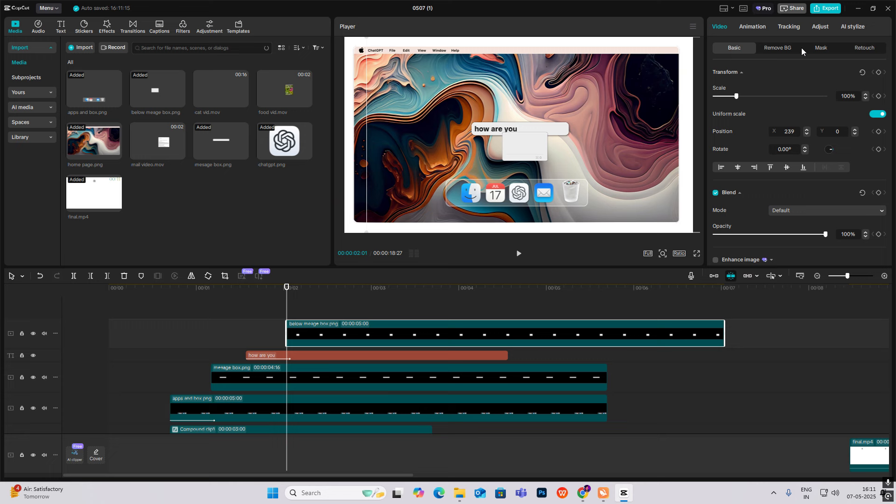
Add Transform and Blend keyframes to below meage box.png at 00:00:02:01 and 00:00:02:14.
click(878, 72)
click(878, 193)
click(305, 318)
click(325, 320)
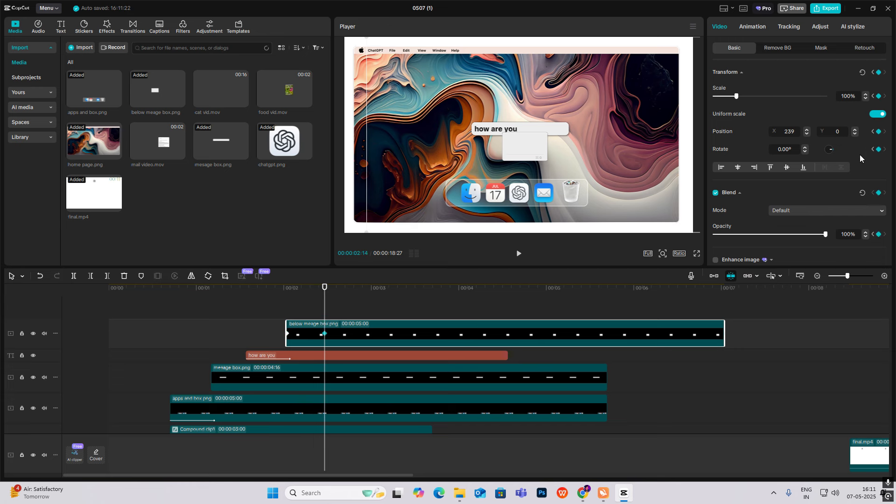
Move below meage box.png horizontally to X 368 at the 00:00:02:14 keyframe.
click(873, 72)
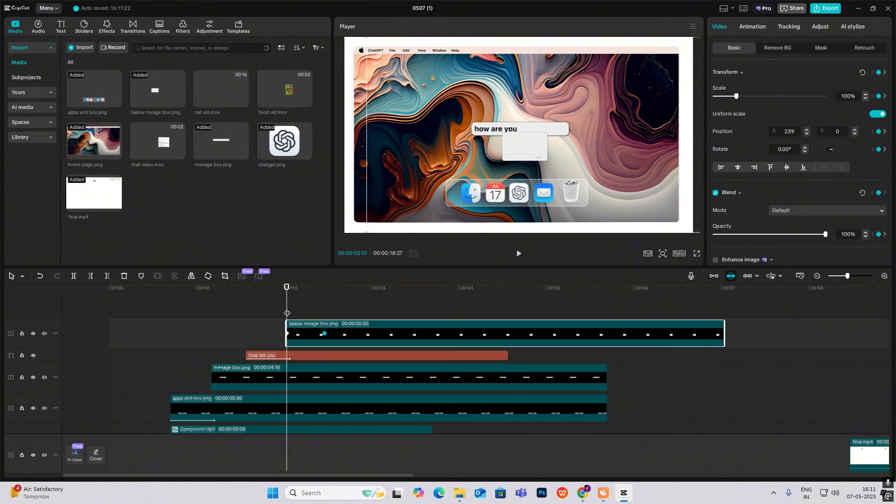
drag(287, 313, 329, 320)
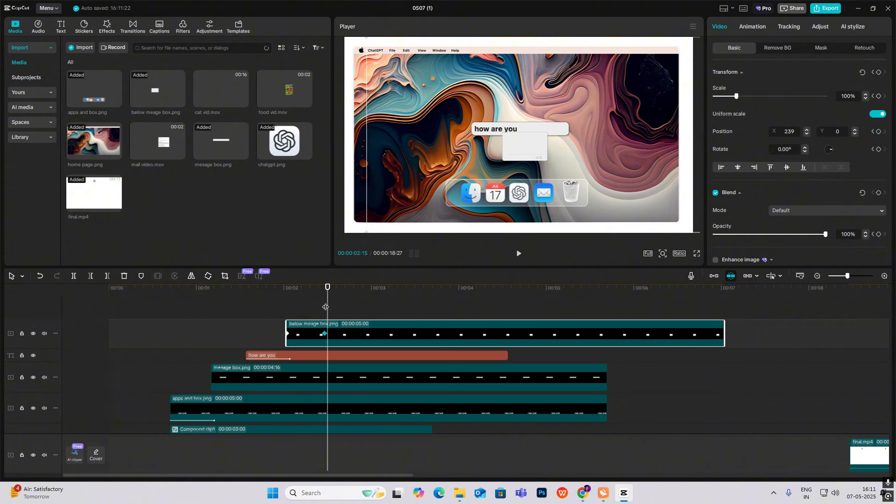
click(326, 307)
drag(532, 160, 544, 161)
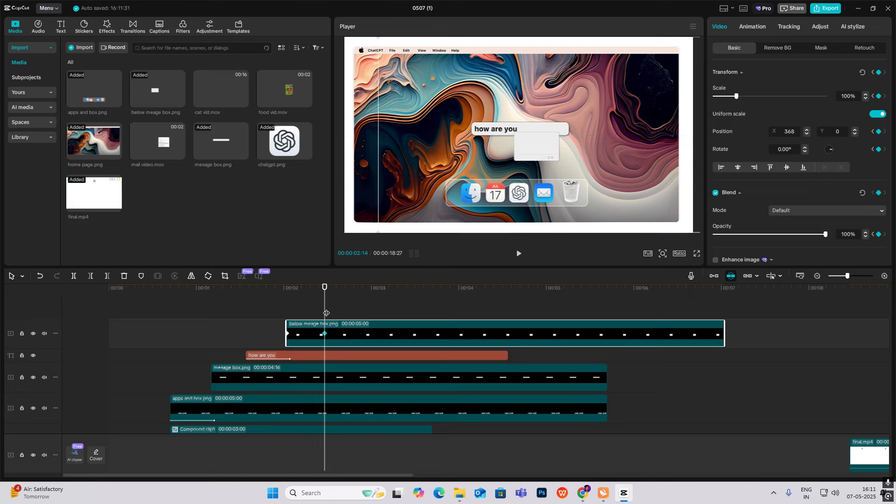
Set the opacity of below meage box.png to 0% at the 00:00:02:01 keyframe and preview the fade frame by frame.
drag(326, 314, 286, 314)
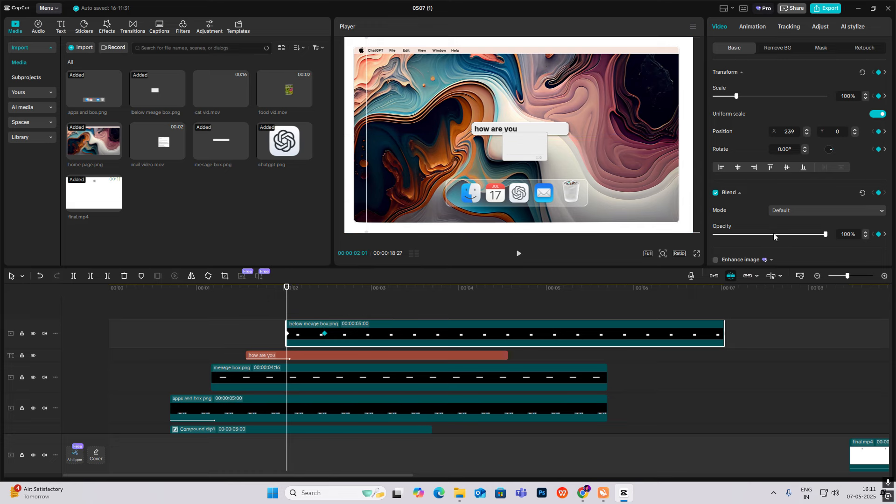
drag(774, 235, 714, 235)
key(Right)
key(Right)
key(Right)
key(Right)
key(Right)
key(Right)
key(Right)
key(Right)
key(Right)
key(Right)
key(Right)
key(Right)
key(Right)
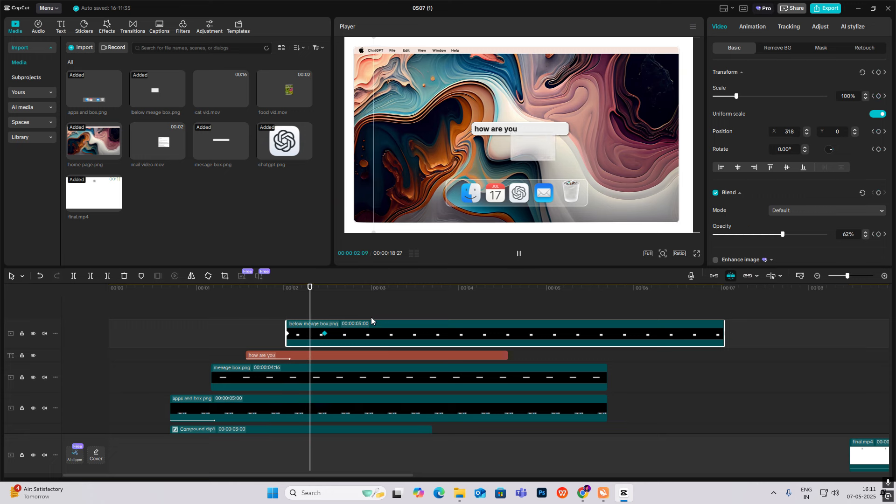
Show the keyframe curves of below meage box.png and apply an ease-out preset to its X position curve.
click(358, 308)
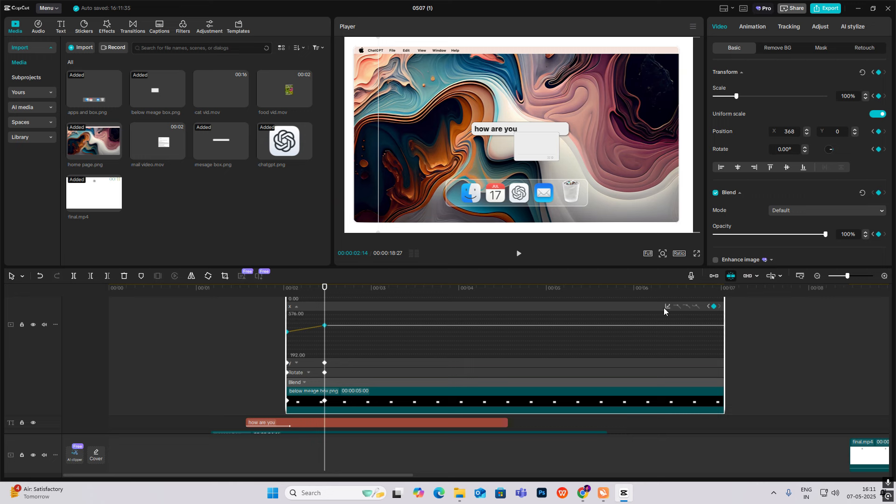
click(664, 307)
click(374, 354)
click(667, 306)
click(731, 396)
click(854, 310)
Expand the Blend curves of below meage box.png and apply an ease-out preset to its Opacity curve.
click(354, 370)
click(347, 378)
click(311, 384)
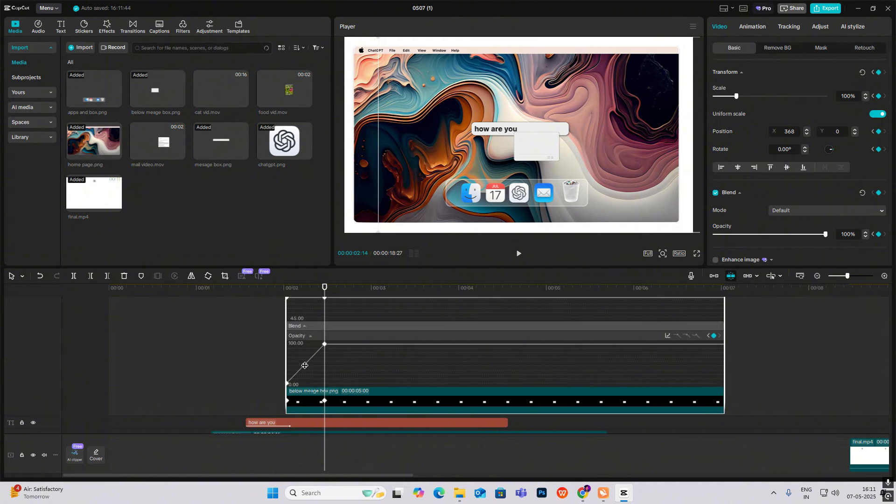
click(668, 336)
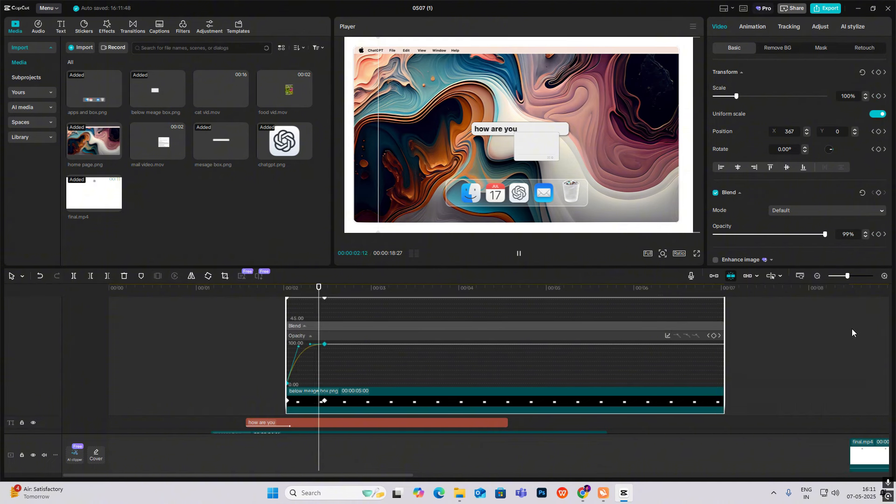
Hide the curve graph and play back the entrance of below meage box.png.
click(263, 314)
key(space)
key(space)
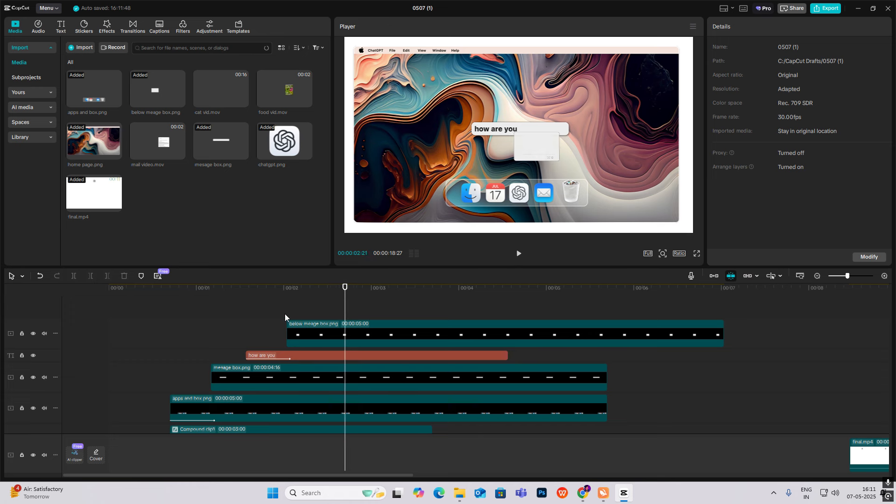
click(263, 314)
key(space)
key(space)
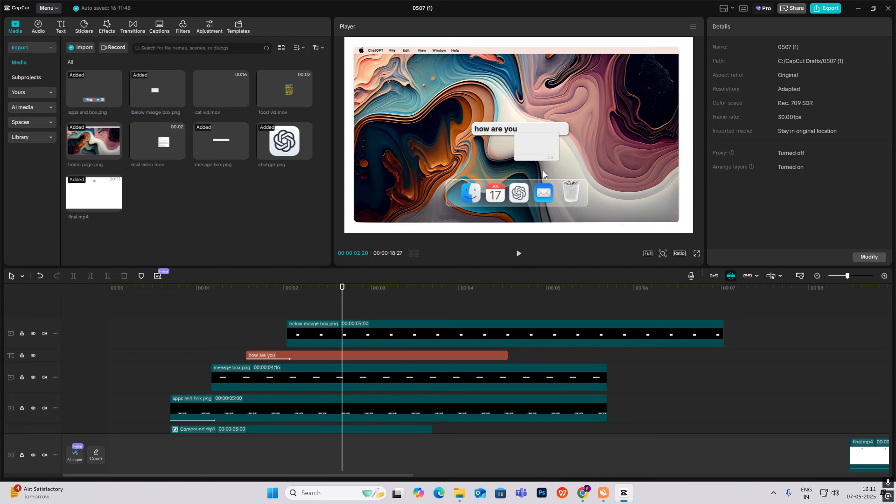
Copy the "how are you" clip and paste two copies on separate tracks above below meage box.png.
click(319, 355)
key(ctrl+c)
key(ctrl+v)
key(ctrl+v)
drag(348, 324, 408, 324)
drag(348, 338, 386, 324)
Place the first text copy inside the lower message box, with the preview enlarged around it.
click(366, 288)
drag(560, 146, 552, 143)
scroll(537, 150, up, 5)
click(663, 253)
drag(668, 270, 653, 270)
Remove the in-animation from the first pasted "how are you" copy.
click(320, 310)
click(345, 324)
click(749, 27)
click(728, 100)
Remove the in-animation from the second text copy and place it below the first inside the lower message box.
drag(378, 337, 352, 339)
click(750, 27)
click(727, 100)
drag(541, 139, 540, 147)
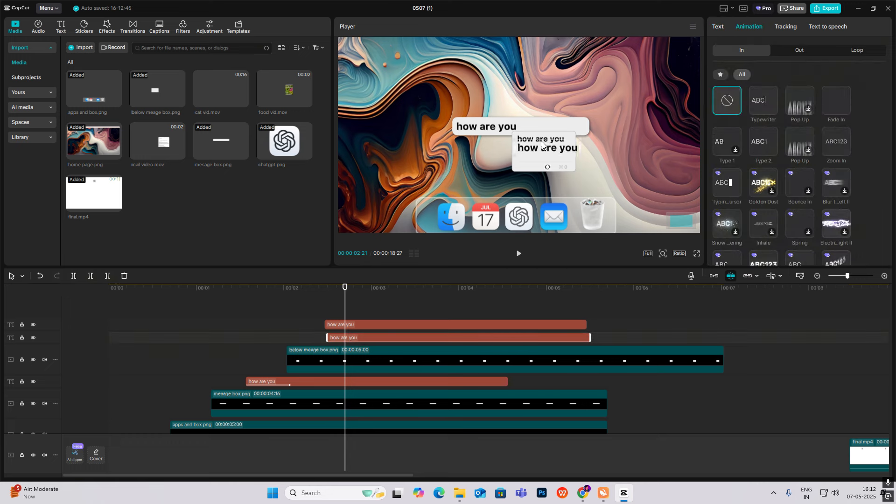
Paste a third "how are you" copy, line its clip up with the other two and place it inside the lower message box.
click(663, 253)
drag(653, 270, 667, 269)
drag(338, 329, 342, 328)
key(ctrl+v)
drag(360, 324, 342, 324)
drag(560, 159, 564, 173)
Rearrange the text copies into three separate rows inside the lower message box.
click(354, 338)
drag(561, 143, 561, 165)
click(374, 350)
click(345, 338)
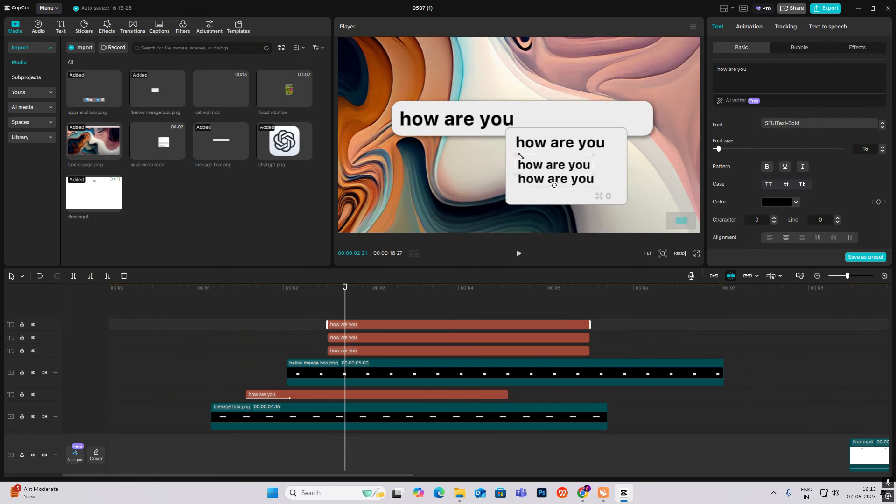
Scale the three text copies in the lower message box to a matching size of about 17%.
click(354, 350)
scroll(793, 196, down, 5)
click(560, 142)
drag(721, 154, 719, 154)
click(368, 351)
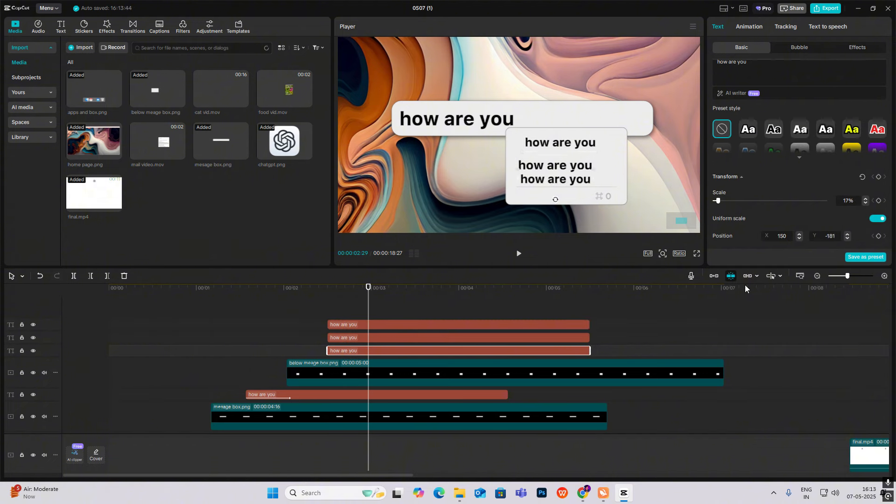
Left-align the three text copies inside the lower message box and space the rows evenly.
click(360, 325)
click(670, 243)
click(554, 169)
mouse_move(560, 143)
mouse_down()
mouse_move(551, 139)
mouse_move(552, 157)
mouse_up()
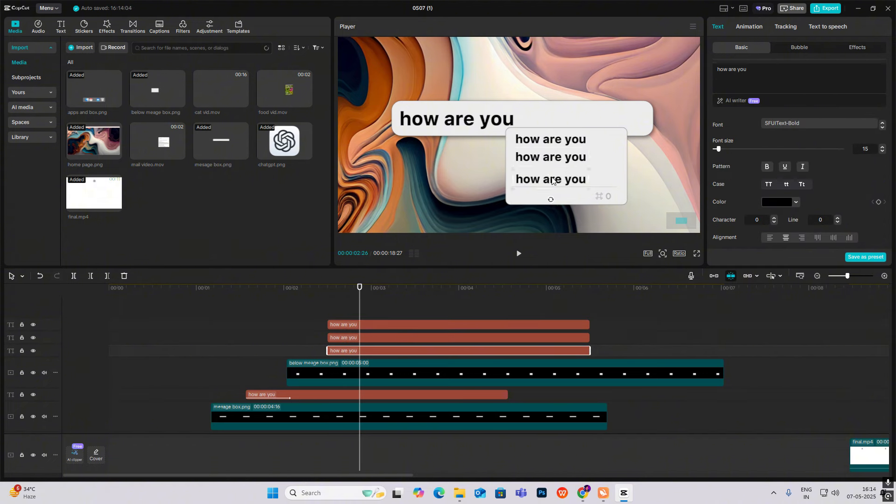
scroll(441, 196, down, 3)
Select the three text copies above below meage box.png together and apply the Fade In animation to them.
click(334, 330)
click(328, 328)
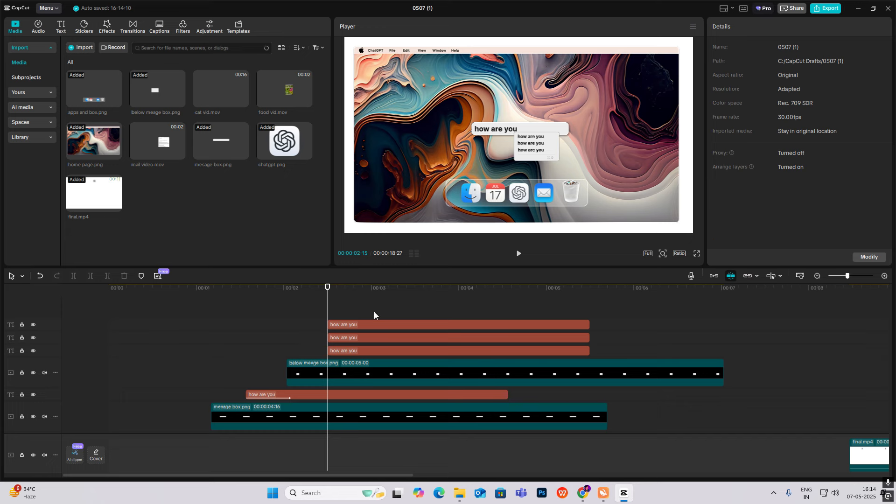
drag(374, 315, 377, 355)
click(750, 27)
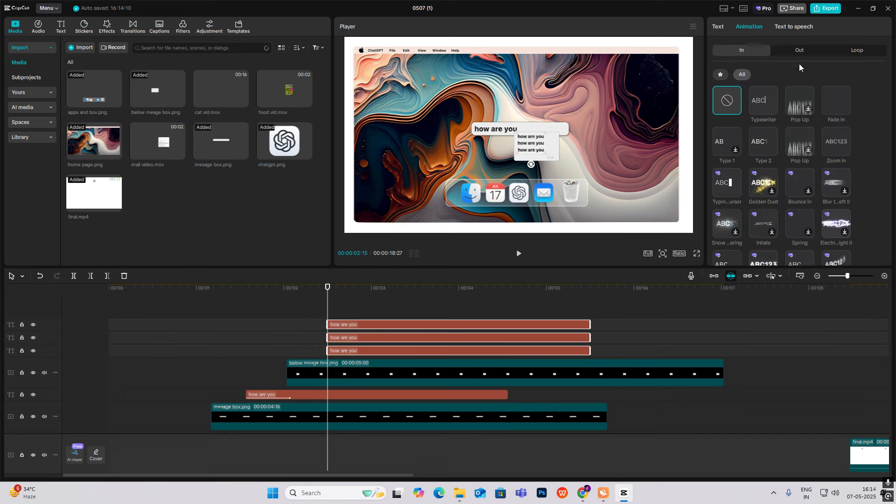
click(836, 100)
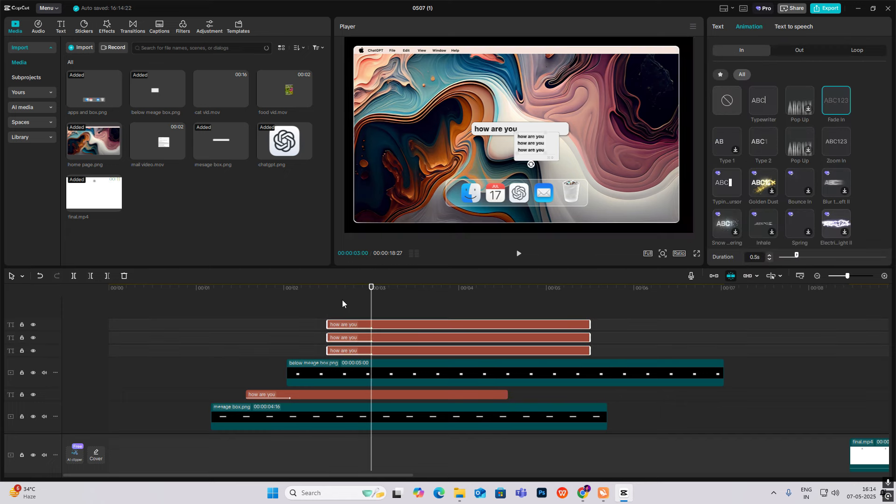
Shift the three text copies together slightly earlier, closer to the start of below meage box.png, and play back the timing.
drag(327, 312, 308, 312)
drag(371, 307, 347, 353)
key(space)
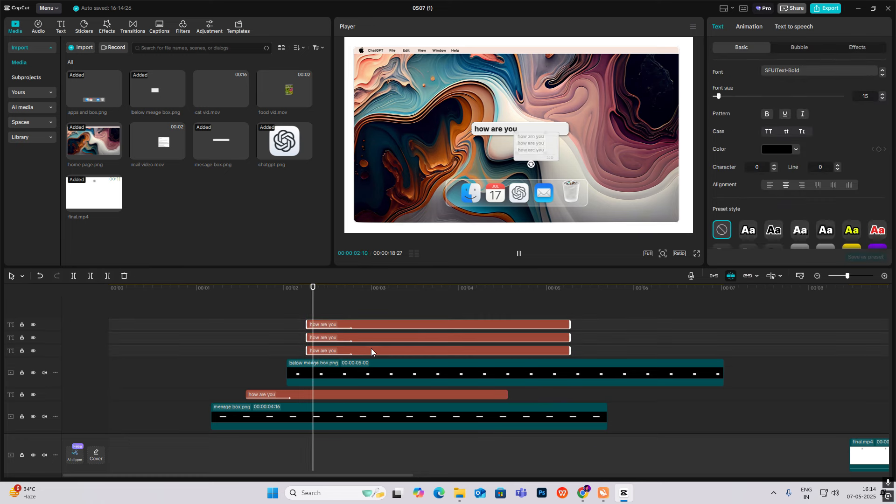
click(285, 312)
key(space)
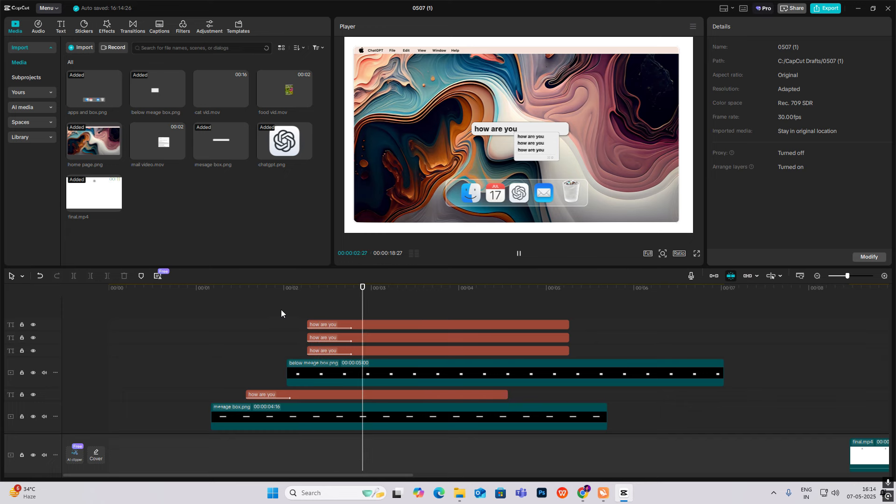
click(270, 309)
key(space)
Extend the white background square's text clip on the lowest text track until it reaches the start of final.mp4.
scroll(347, 317, down, 5)
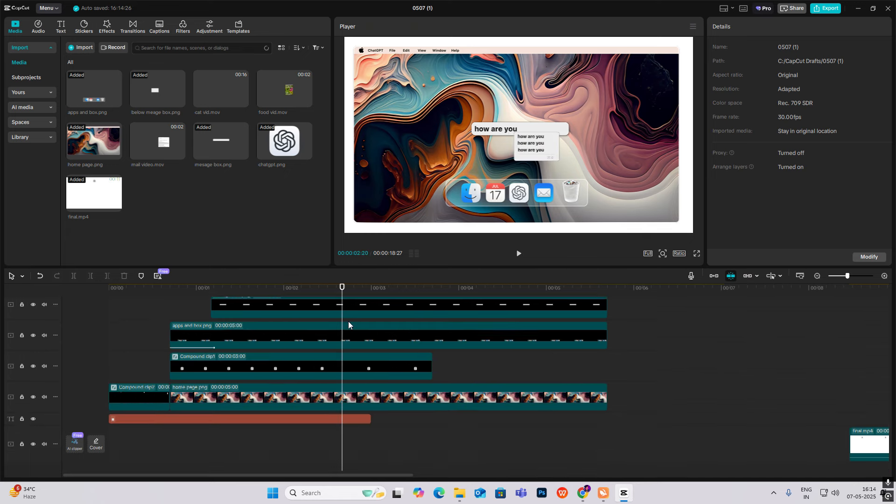
click(371, 406)
drag(370, 407, 850, 406)
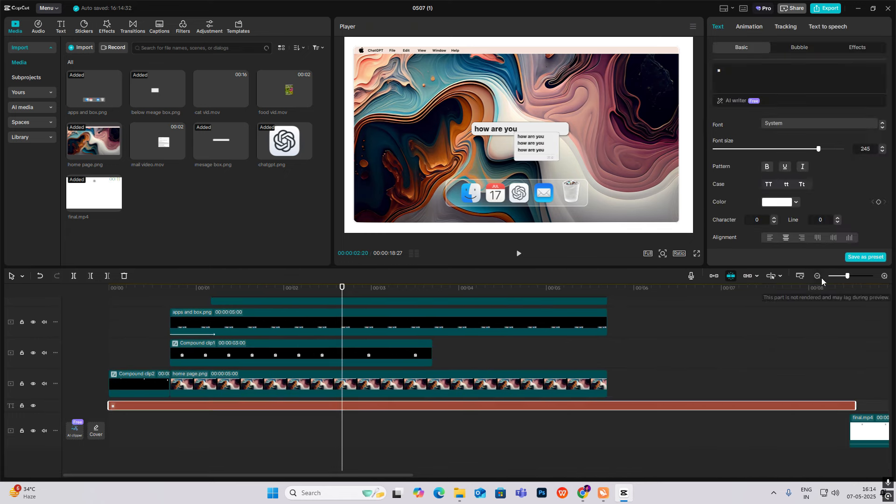
click(818, 276)
Keyframe the background square's opacity from 100% at 00:00:00:21, where home page.png starts, to 0% at 00:00:01:05.
click(110, 364)
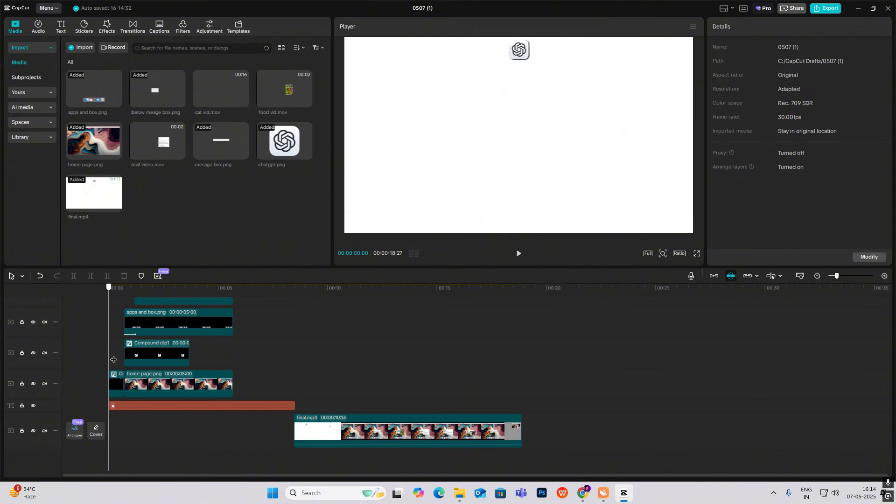
click(124, 364)
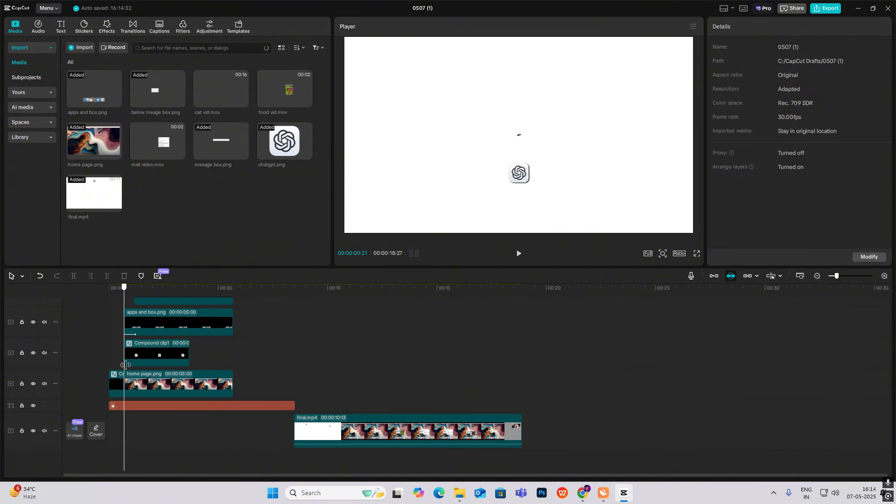
click(885, 277)
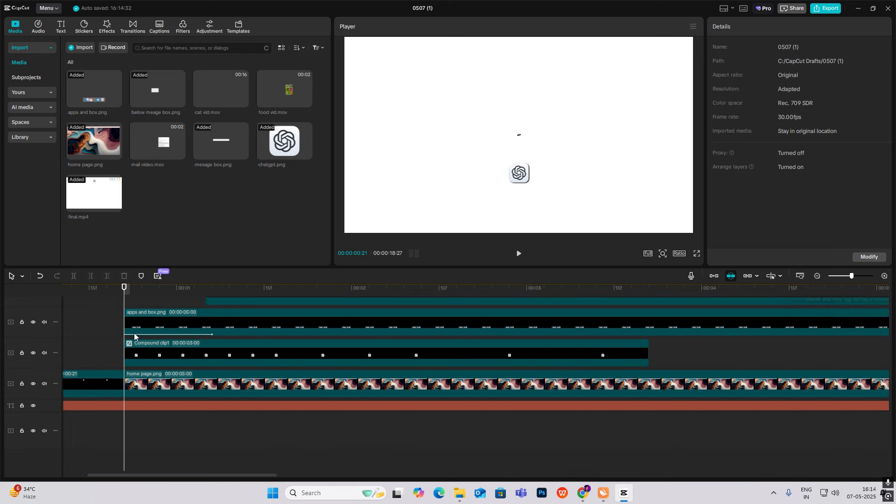
click(146, 405)
scroll(847, 183, down, 2)
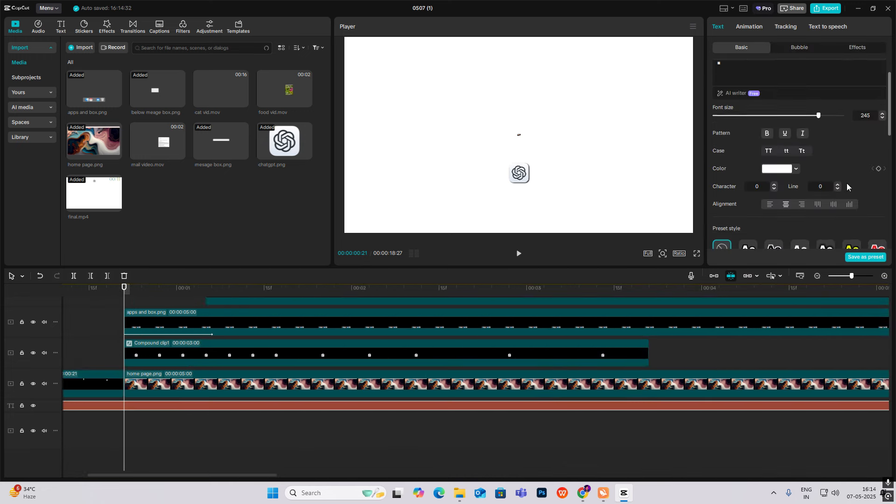
scroll(808, 170, down, 3)
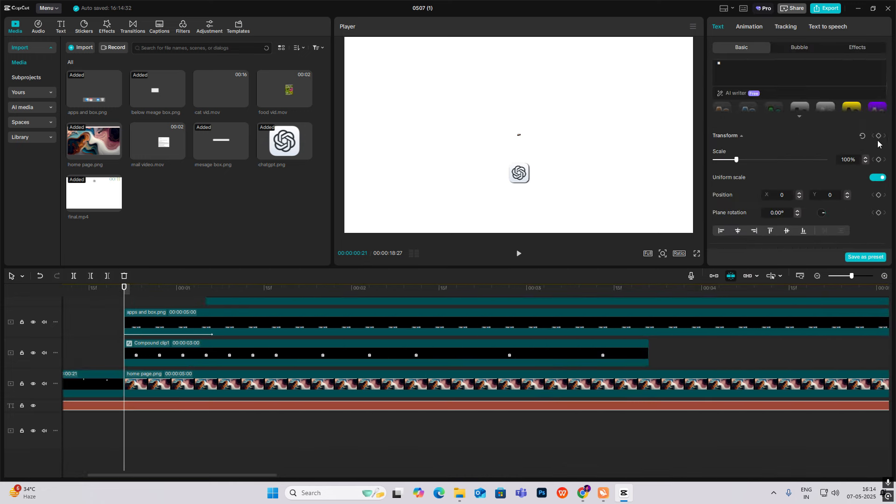
click(880, 137)
scroll(859, 197, down, 5)
click(879, 113)
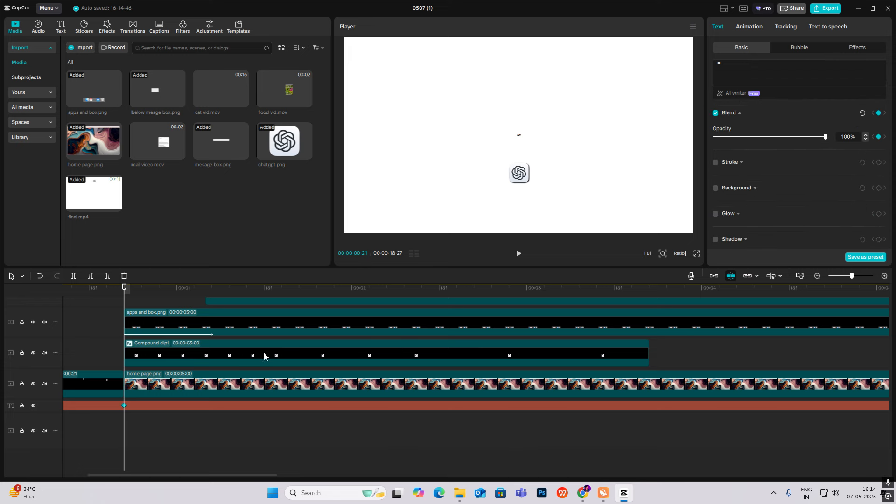
drag(124, 301, 206, 322)
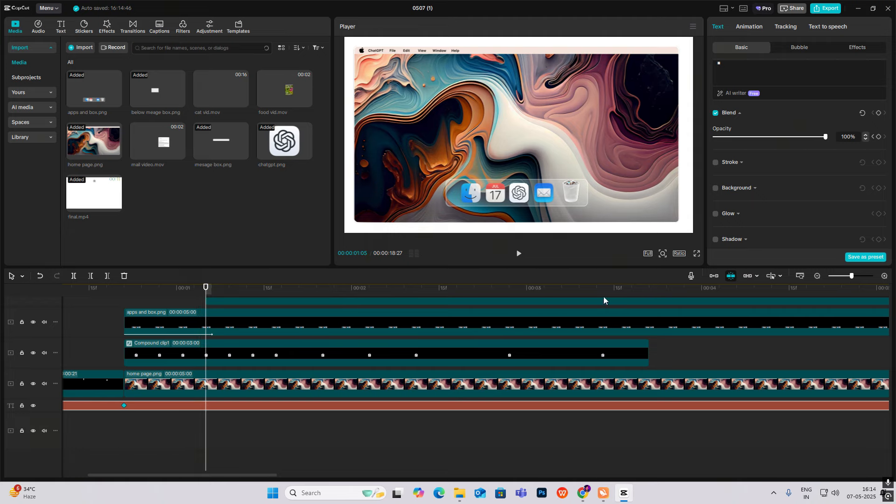
drag(826, 137, 264, 143)
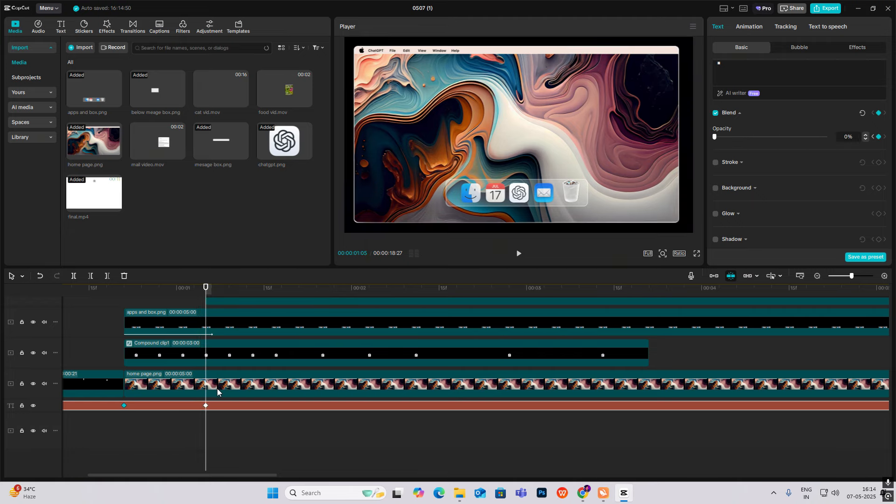
Apply the Cubic Ease curve to the background square's opacity keyframes and play the sequence from near the start.
click(234, 390)
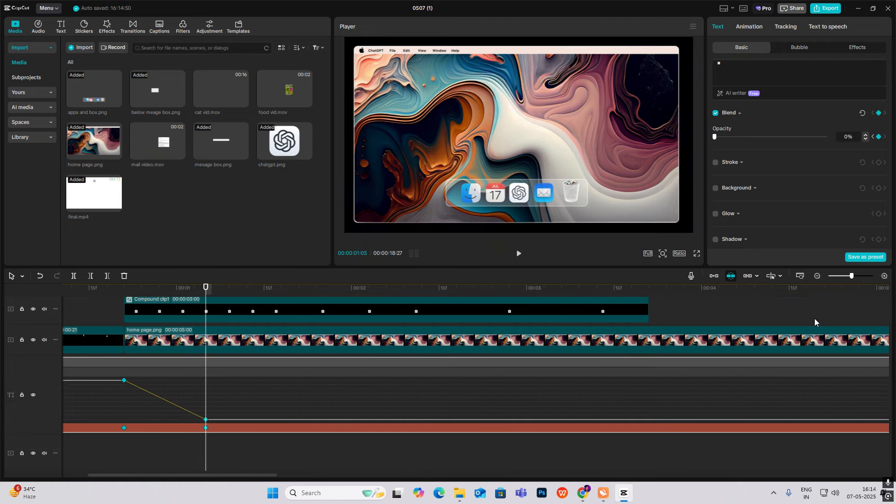
click(817, 276)
click(426, 371)
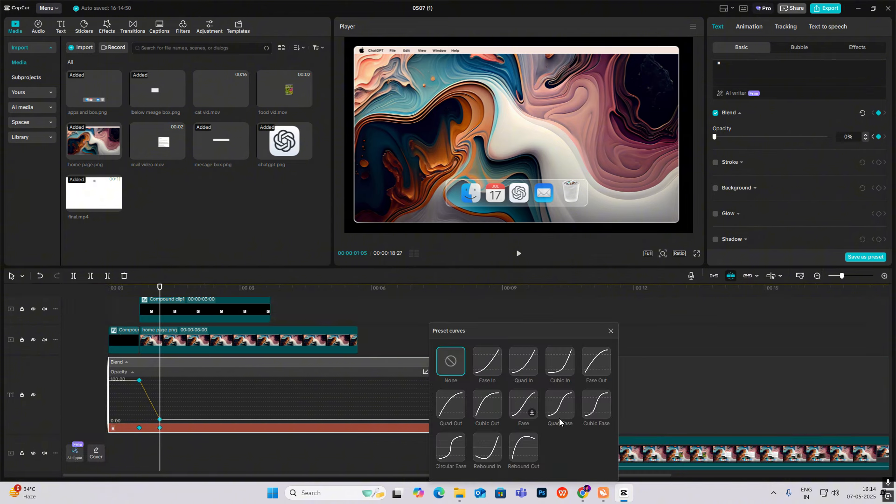
click(594, 404)
click(610, 331)
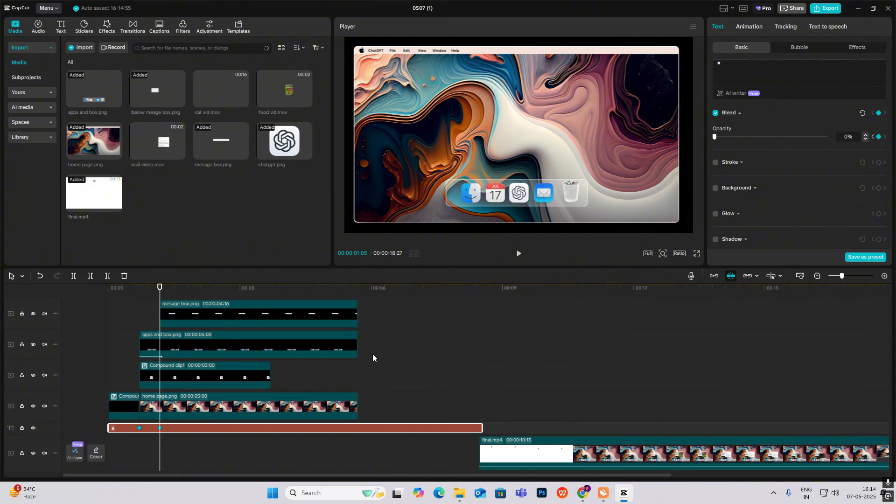
click(133, 344)
key(space)
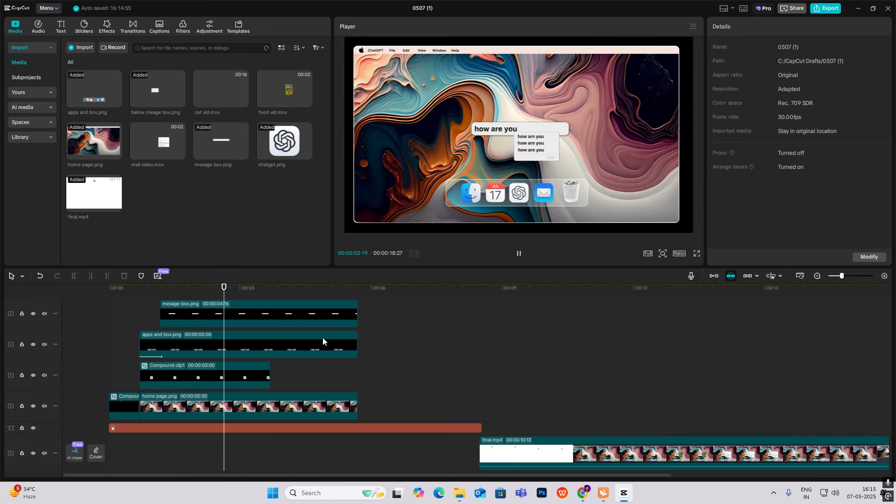
key(space)
Add a default text clip above the three text copies near 00:00:02:28 and replace its content with the solid horizontal rectangle symbol.
scroll(321, 337, up, 2)
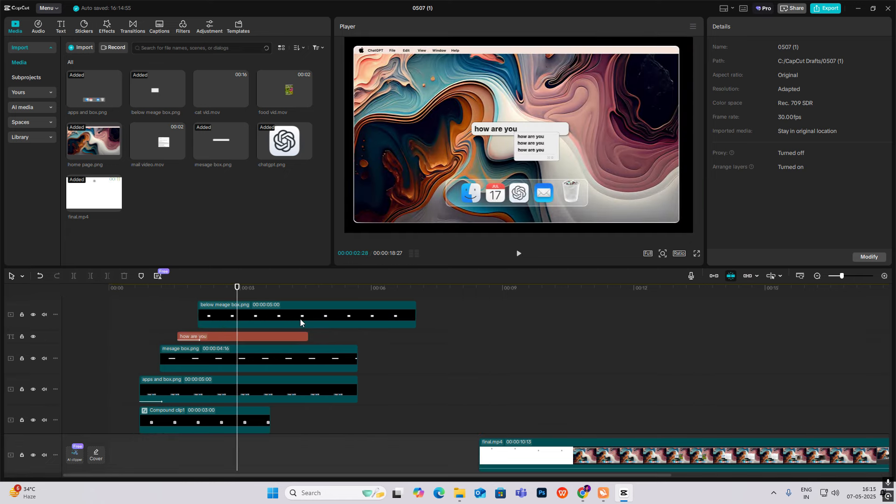
scroll(262, 326, up, 2)
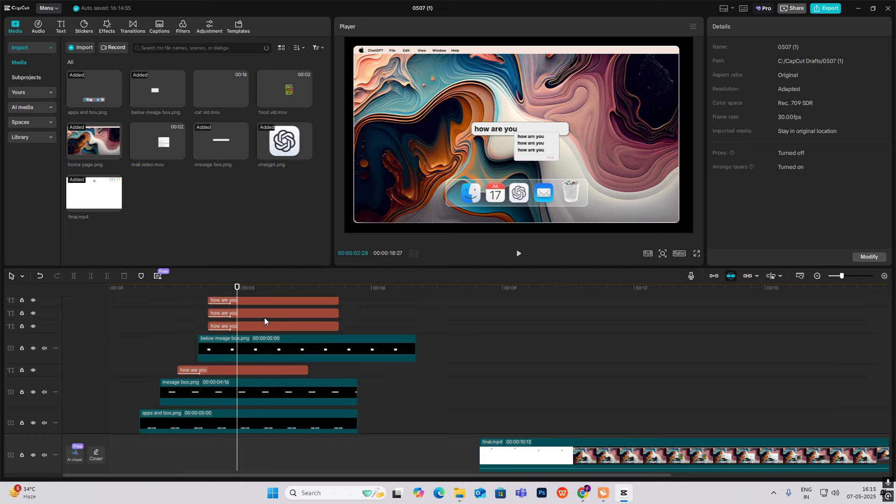
scroll(264, 318, up, 2)
click(61, 27)
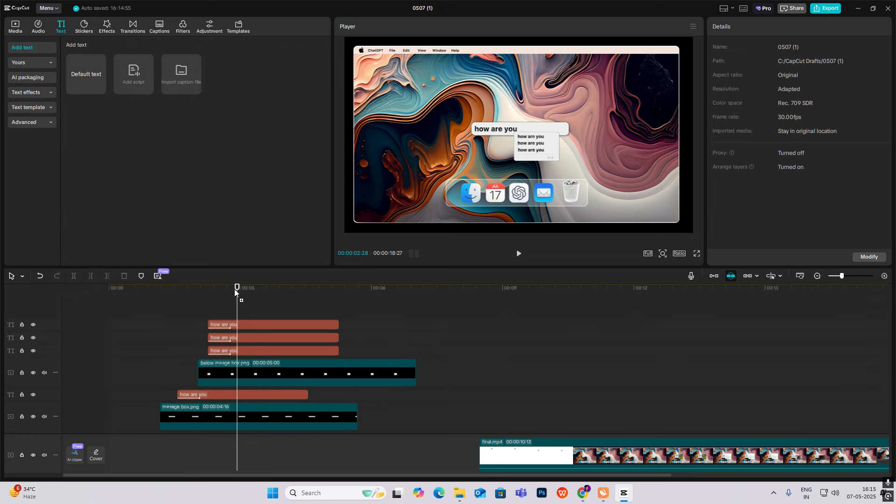
drag(235, 292, 237, 304)
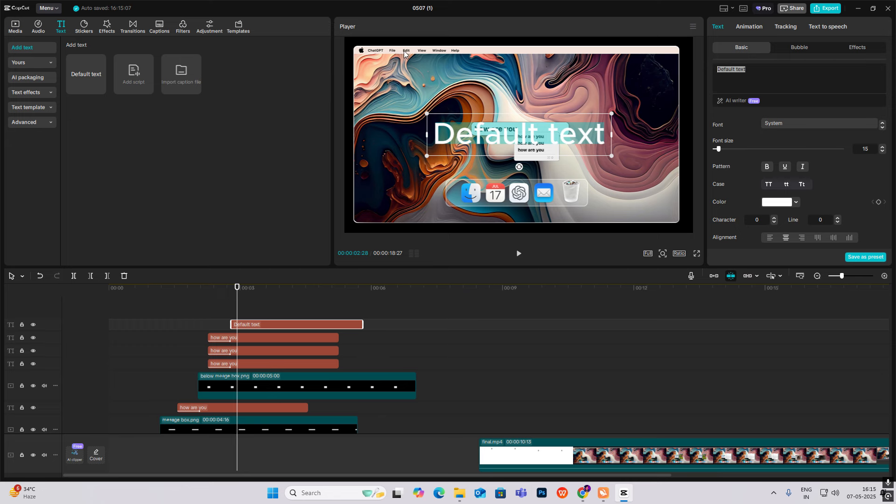
key(super+period)
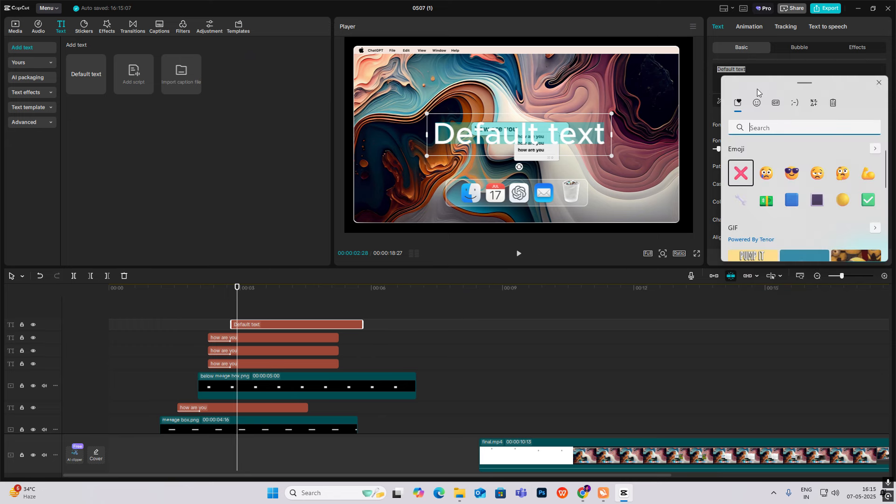
click(814, 103)
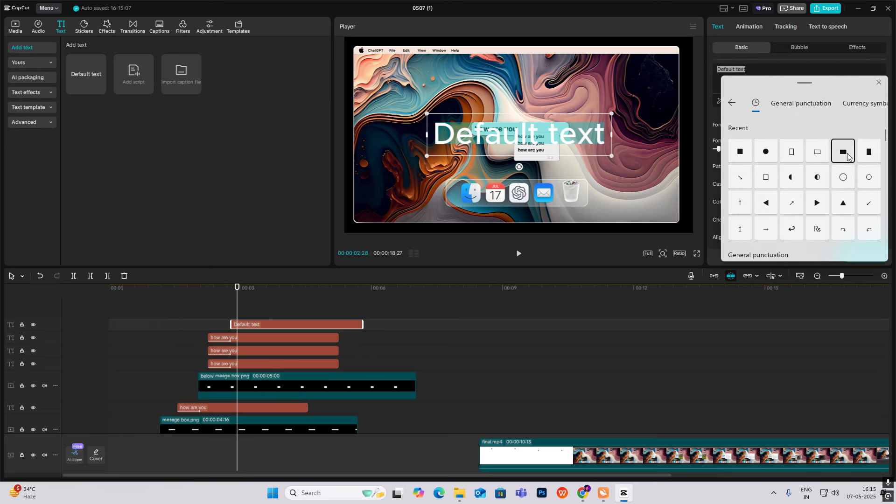
click(849, 157)
click(759, 68)
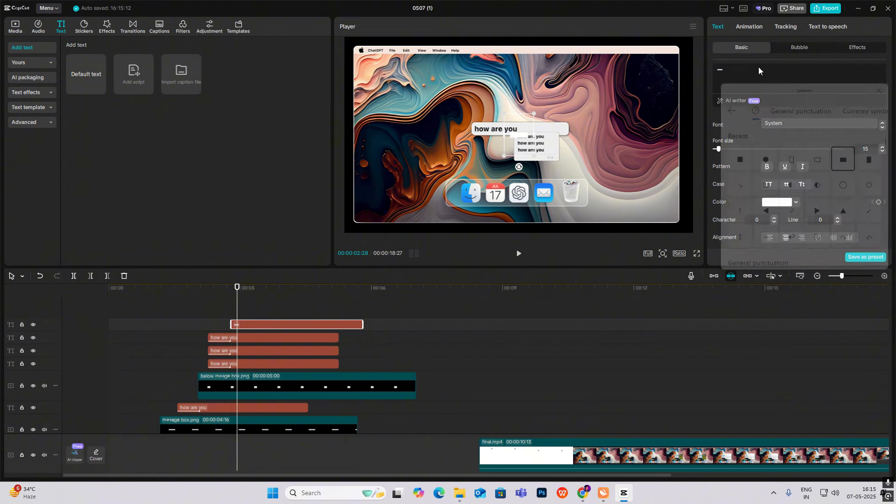
Colour the rectangle symbol blue and enlarge its font size to 109.
click(797, 202)
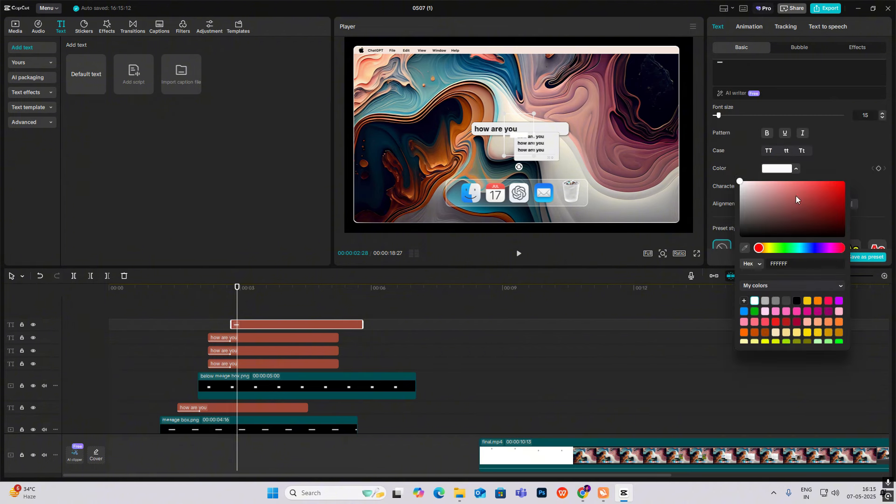
click(744, 312)
click(834, 152)
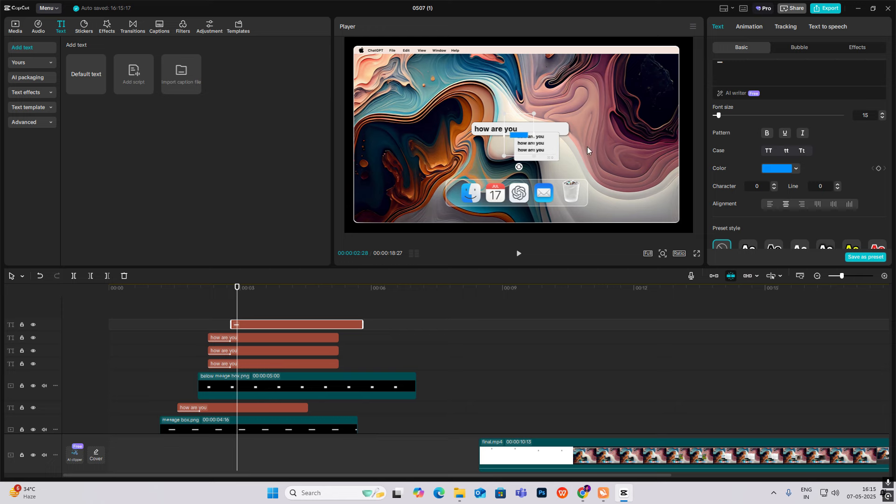
drag(729, 115, 760, 117)
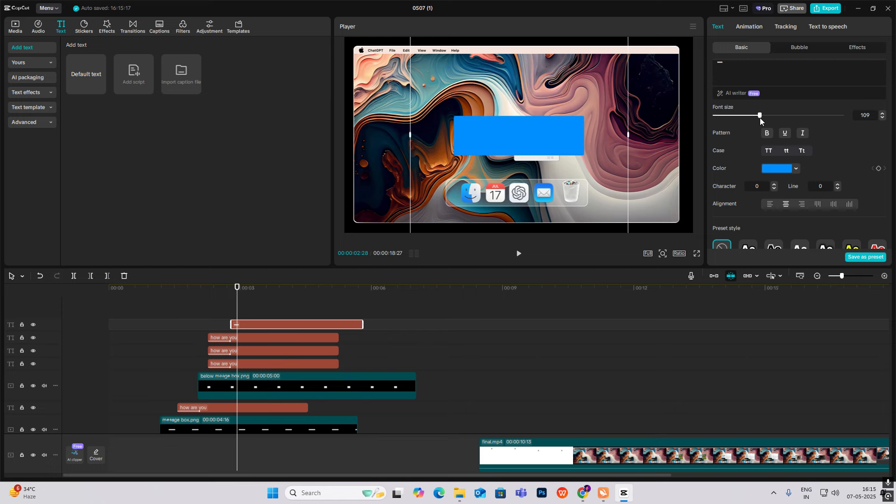
Lengthen the blue rectangle's clip well past the start of final.mp4 and convert it into a compound clip.
scroll(766, 155, down, 5)
drag(364, 324, 868, 326)
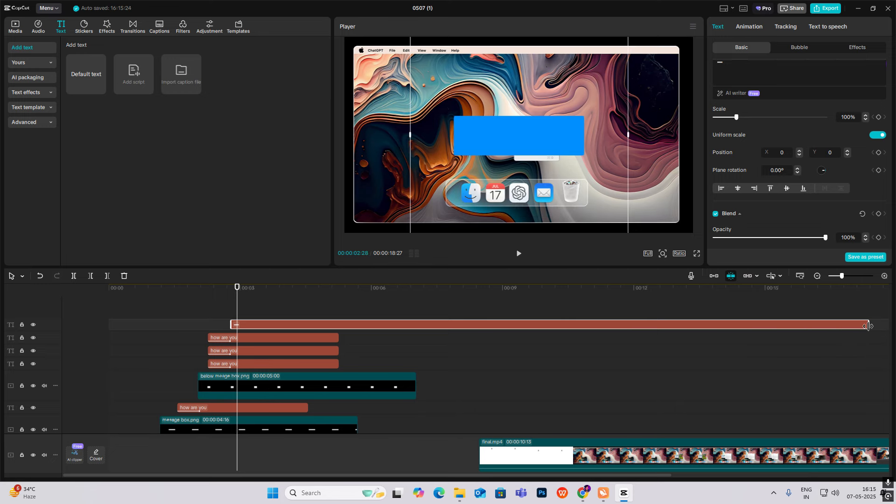
key(alt+g)
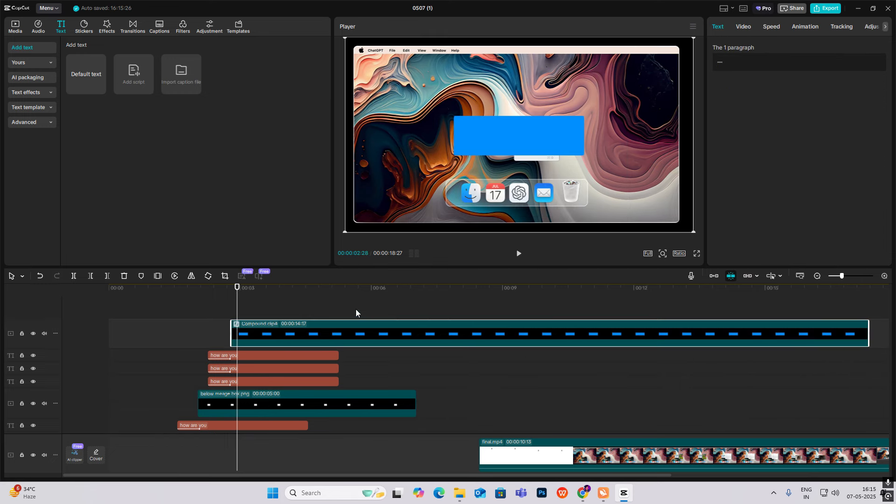
Add a Rectangle mask to the blue compound clip and shrink it to a thin bar sized 196 by 33.
click(745, 27)
click(822, 48)
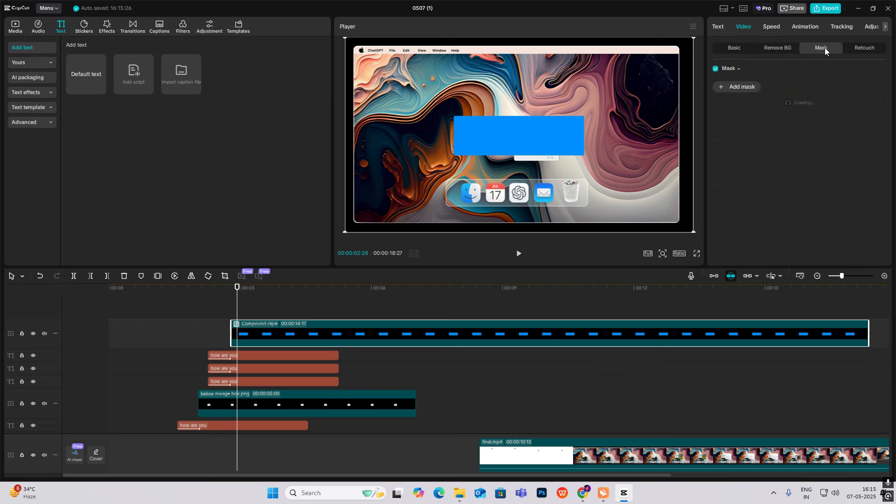
click(735, 89)
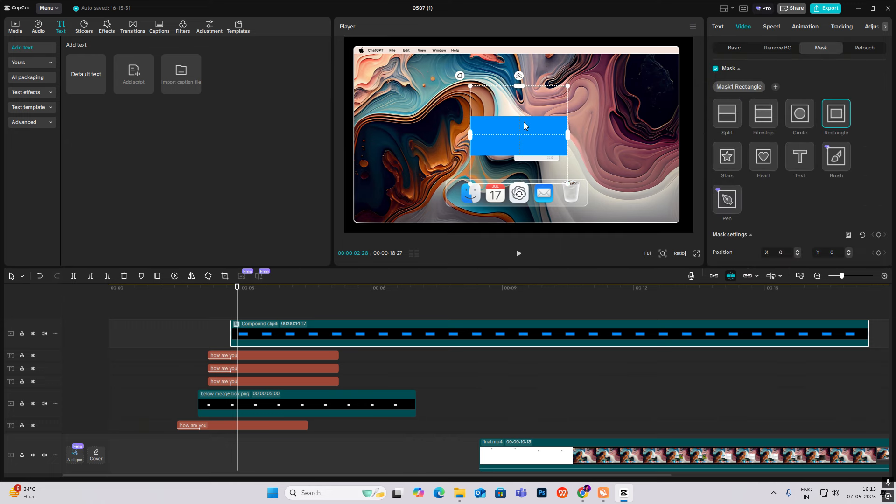
drag(521, 88, 523, 133)
Position the blue bar over the first text row in the lower message box, at X 162, Y -19.
mouse_move(663, 254)
drag(647, 269, 668, 269)
drag(392, 126, 542, 140)
click(733, 47)
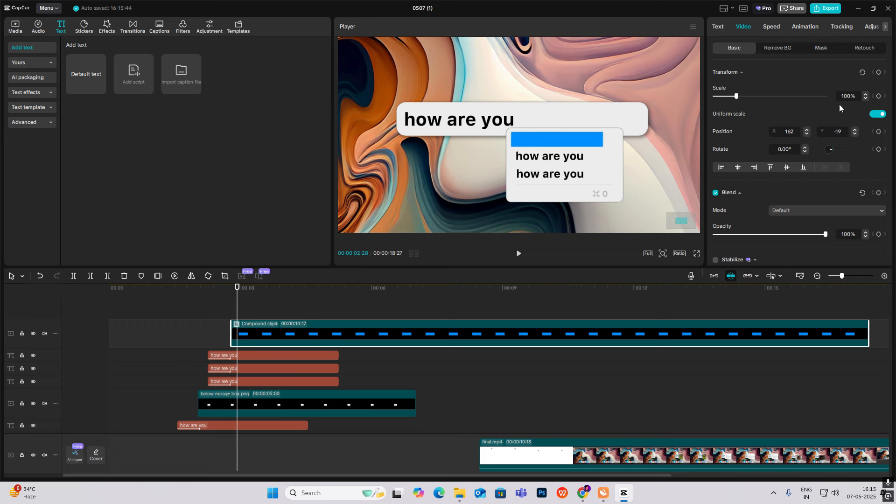
Round the corners of the blue bar's rectangle mask to 25.
click(822, 48)
scroll(736, 213, down, 4)
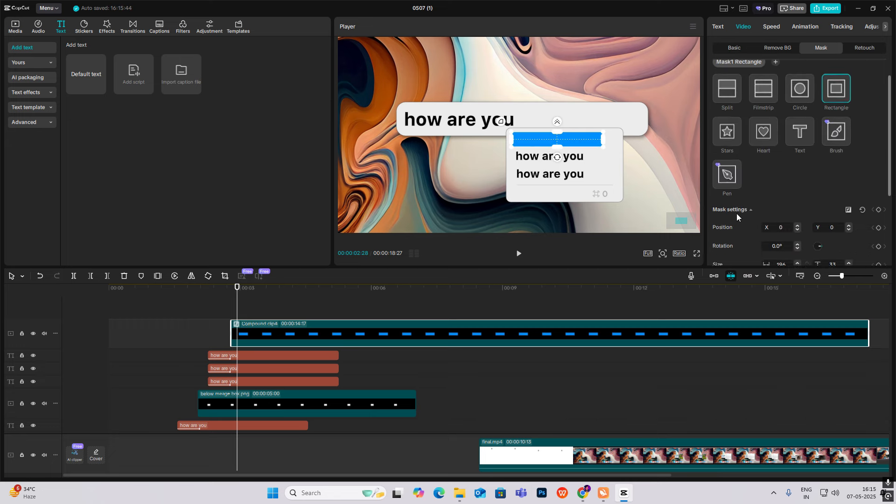
scroll(737, 214, down, 1)
drag(717, 197, 744, 197)
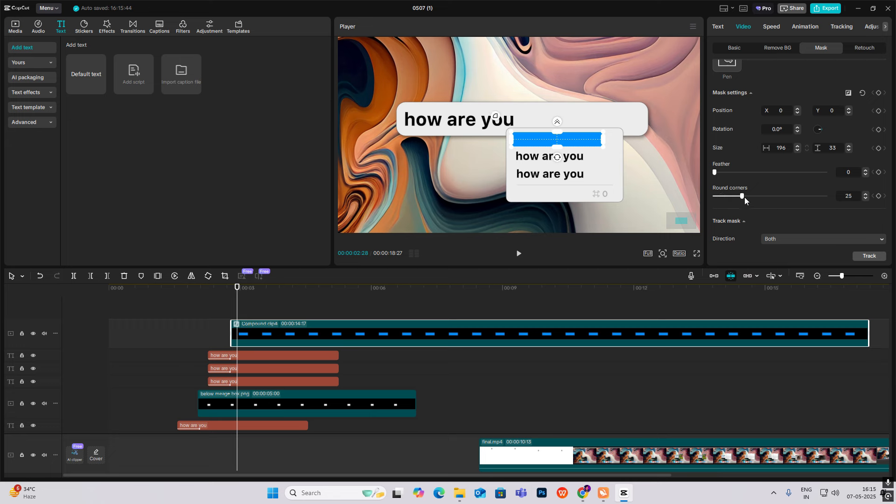
click(733, 48)
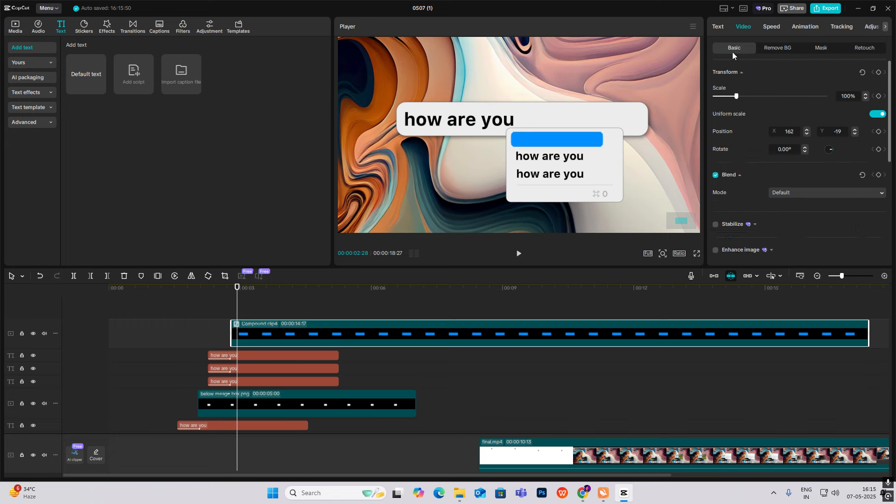
click(663, 255)
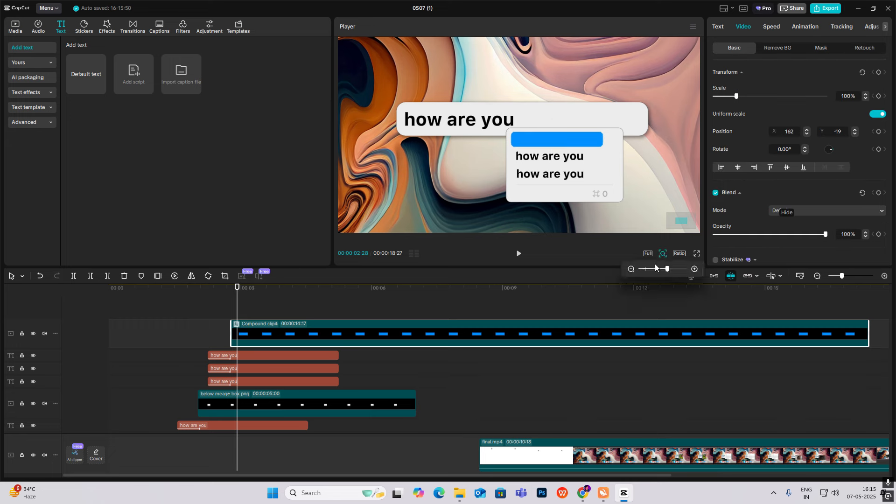
Move the blue bar's compound clip beneath the three suggestion text tracks, starting together with the text clips, and play back the result.
drag(659, 269, 648, 269)
drag(270, 344, 246, 384)
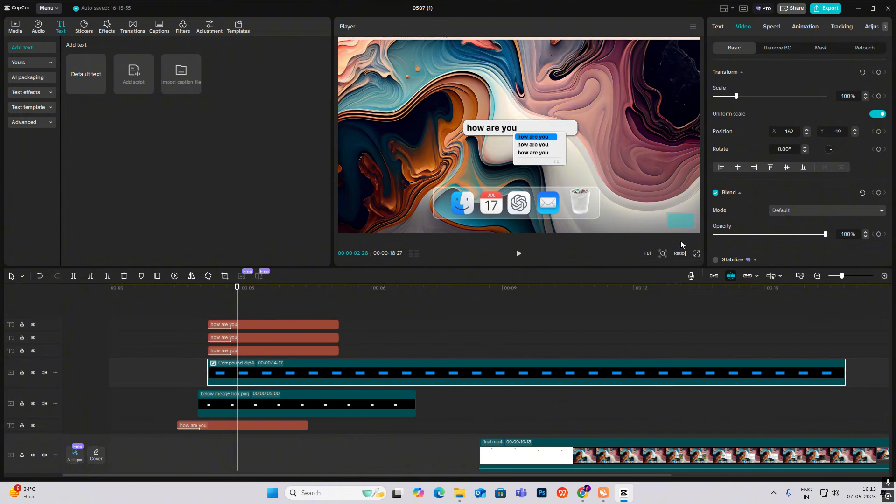
click(665, 253)
drag(648, 269, 674, 269)
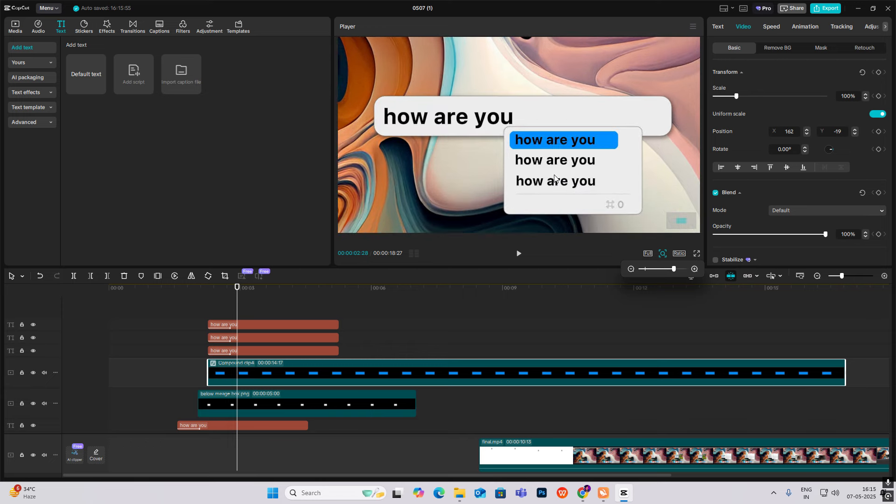
click(208, 300)
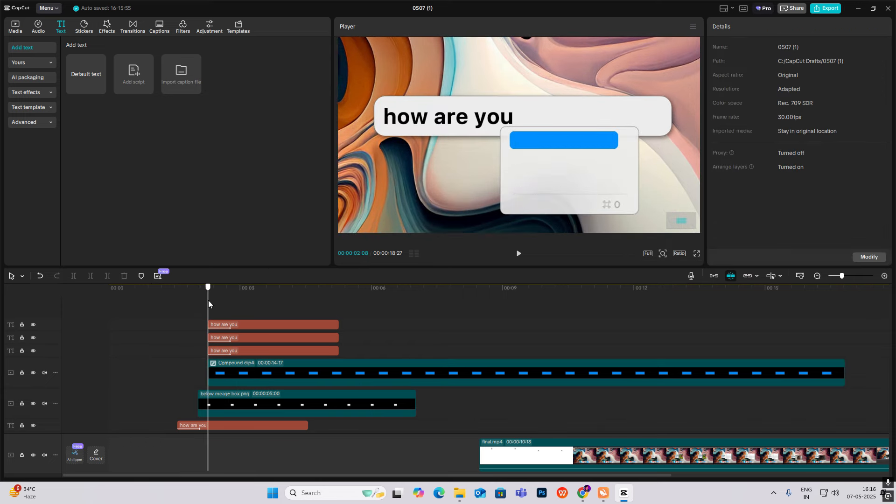
key(space)
key(space)
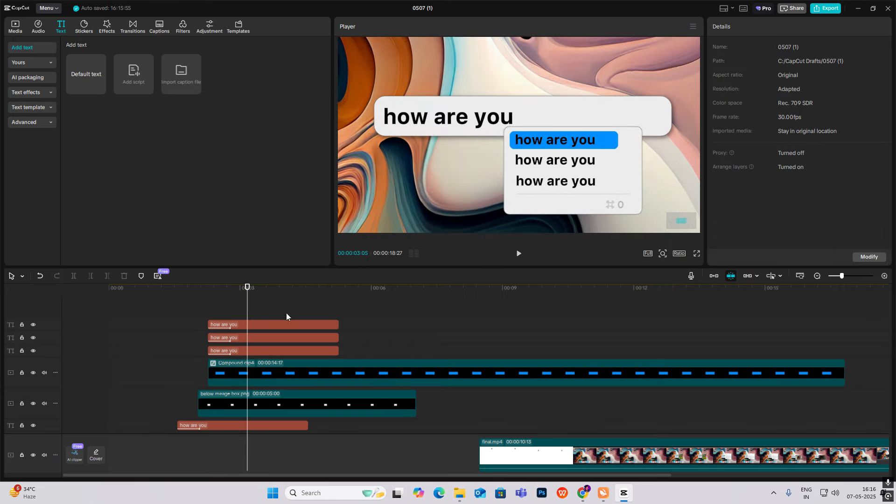
click(206, 314)
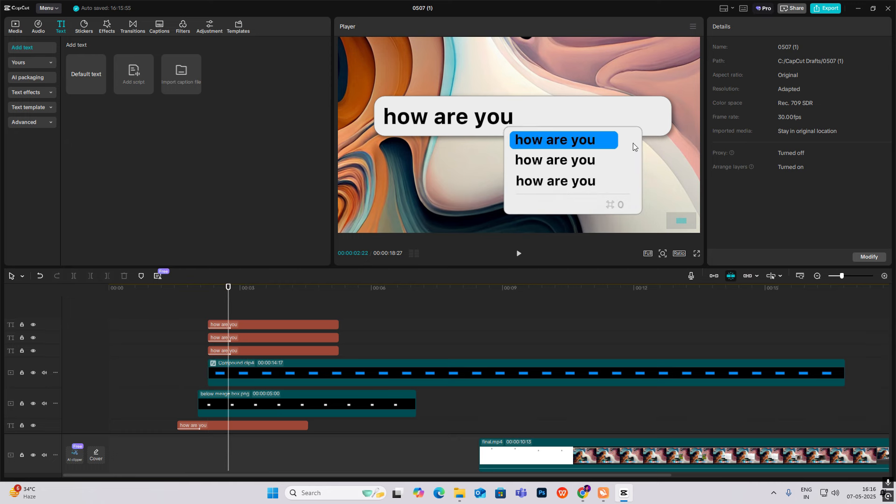
click(207, 308)
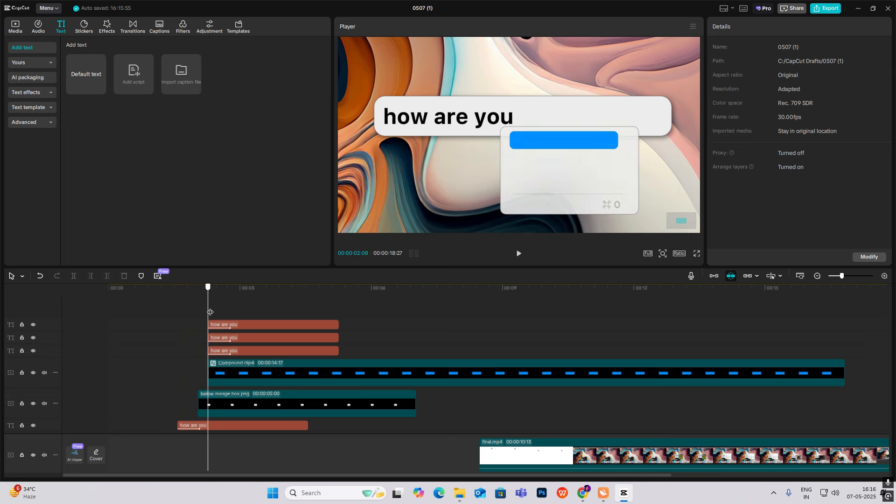
Set the text colour of the first suggestion row to white, FFFFFF, and play back the change.
click(227, 351)
click(237, 338)
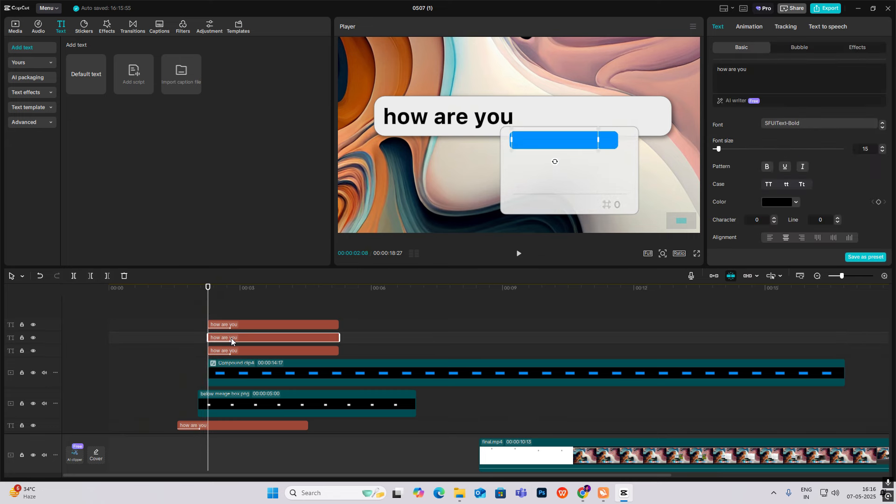
click(793, 202)
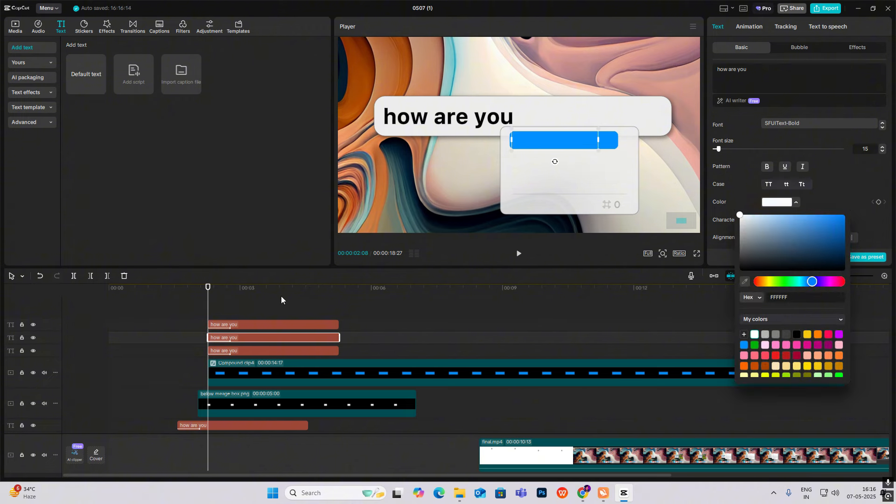
click(190, 312)
key(space)
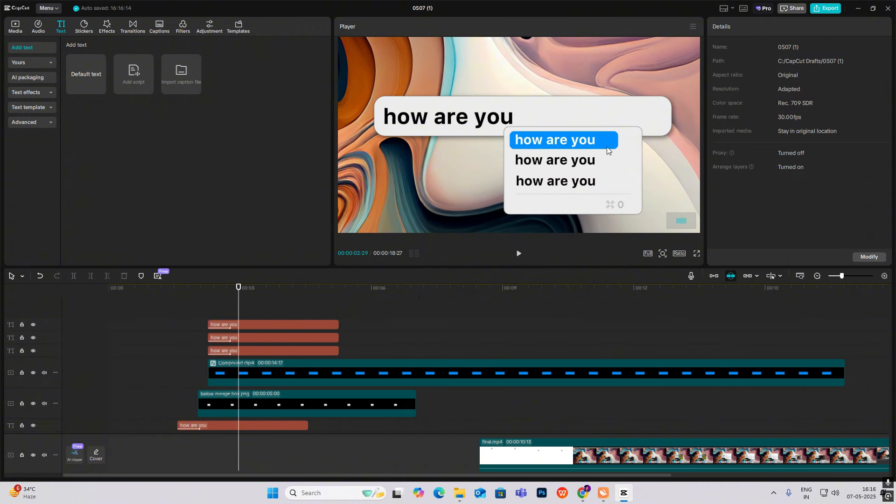
Keyframe the blue bar's transform at 00:00:02:29 and move the bar down onto the second text row at 00:00:03:20.
click(257, 372)
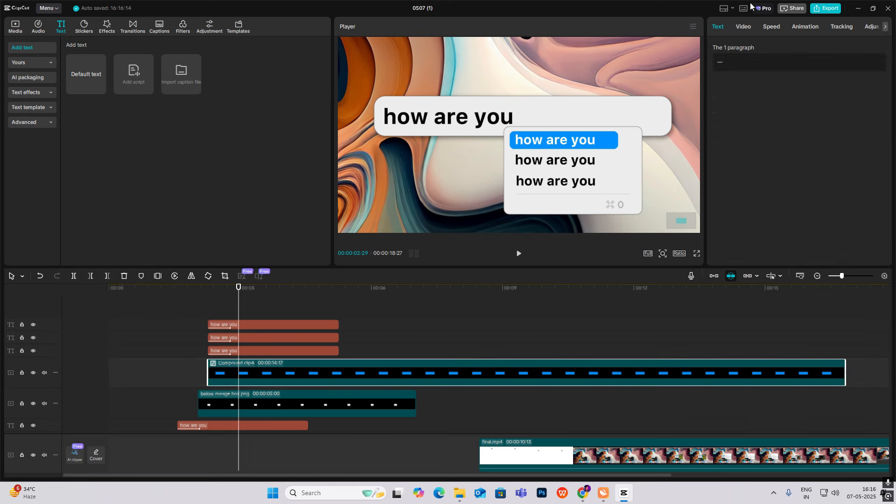
click(745, 26)
click(878, 72)
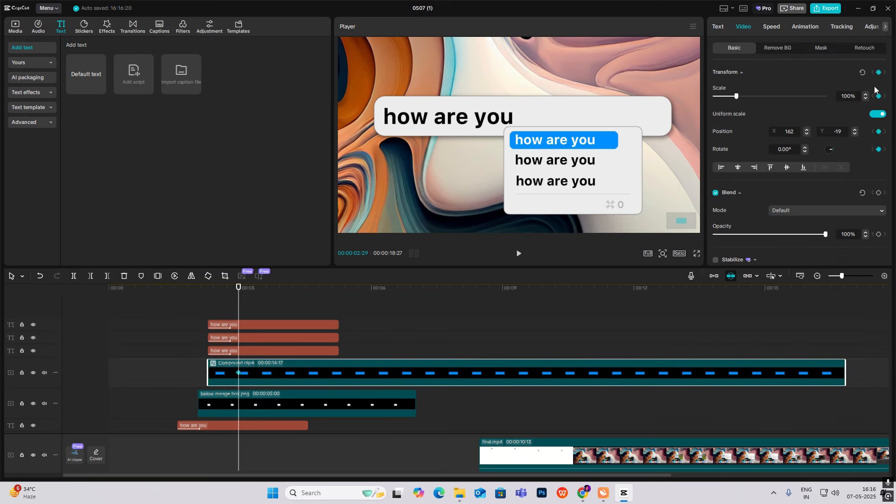
drag(236, 313, 270, 325)
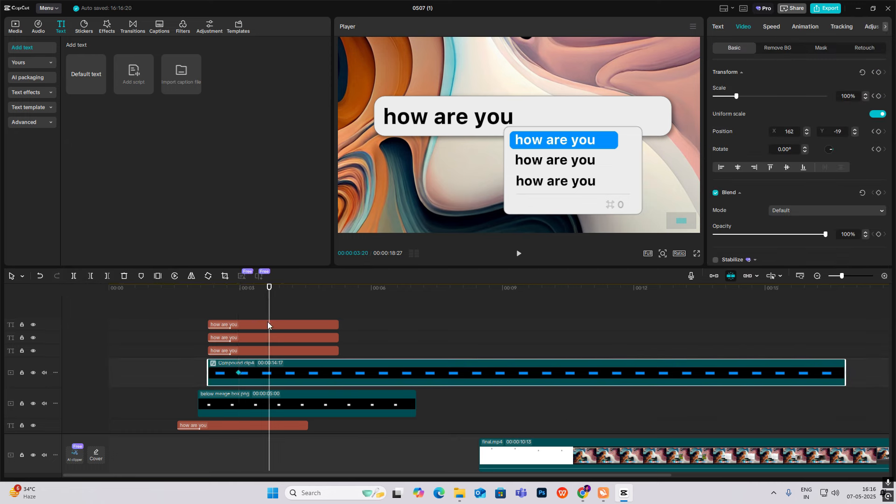
drag(588, 144, 590, 169)
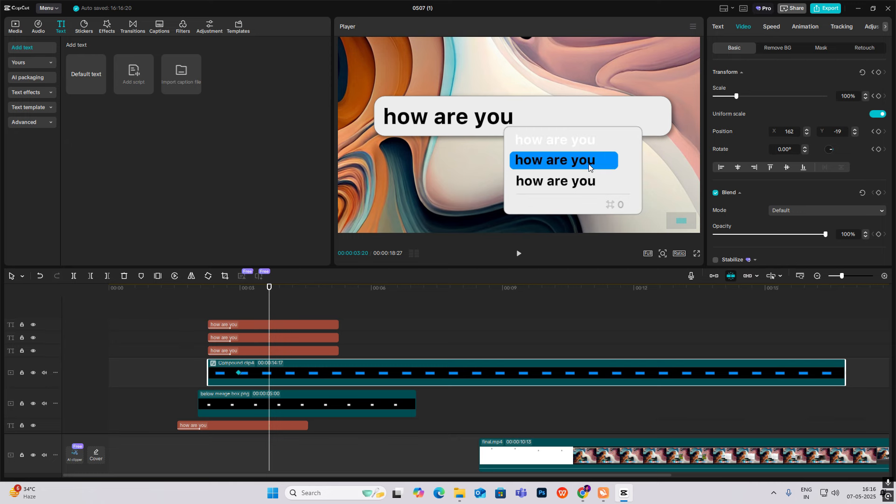
Animate the first row's text colour with keyframes from white at 00:00:02:29 to black, 000000, at 00:00:03:20.
mouse_move(226, 315)
mouse_down()
mouse_move(209, 318)
mouse_move(276, 334)
mouse_move(240, 312)
mouse_up()
click(263, 368)
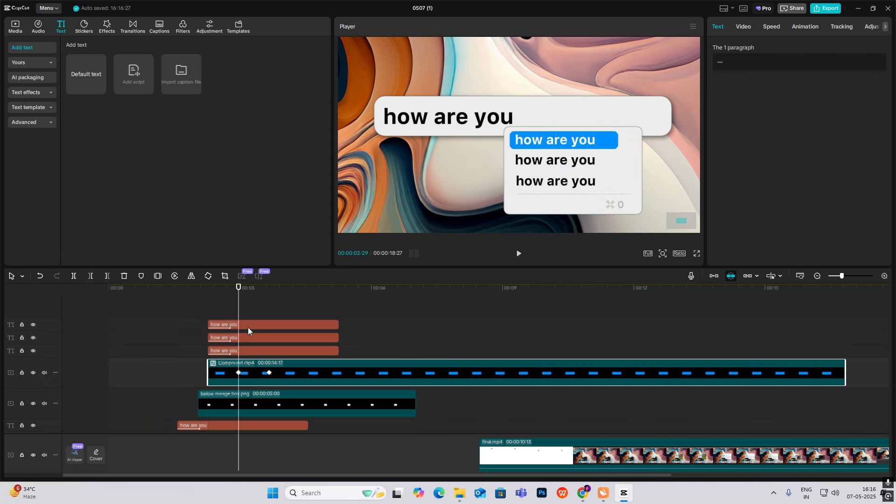
click(248, 327)
click(248, 339)
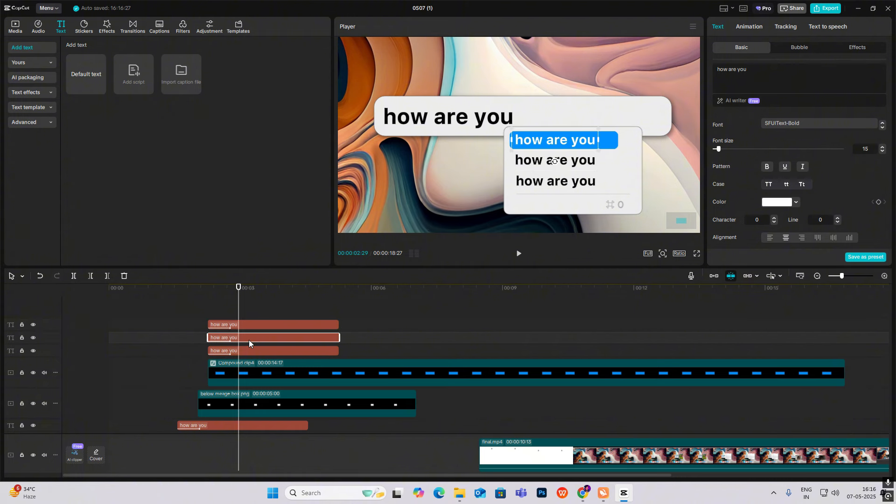
click(879, 202)
drag(242, 315, 271, 321)
click(260, 381)
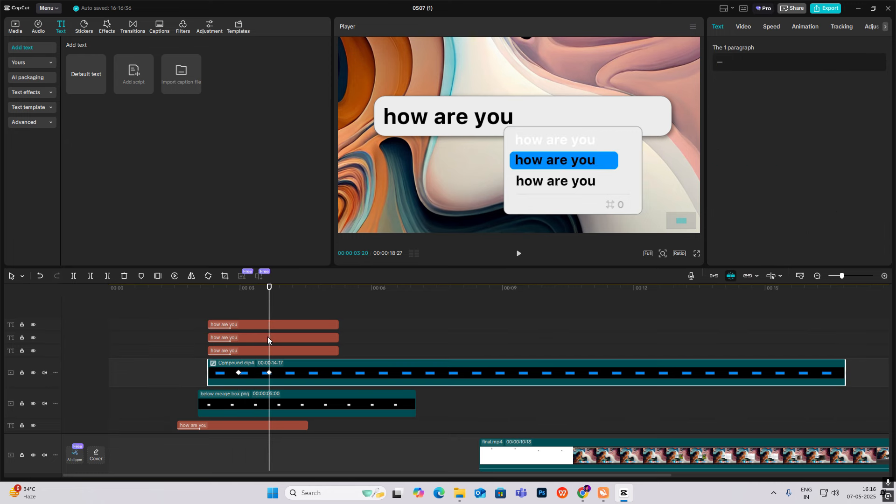
click(267, 337)
click(796, 202)
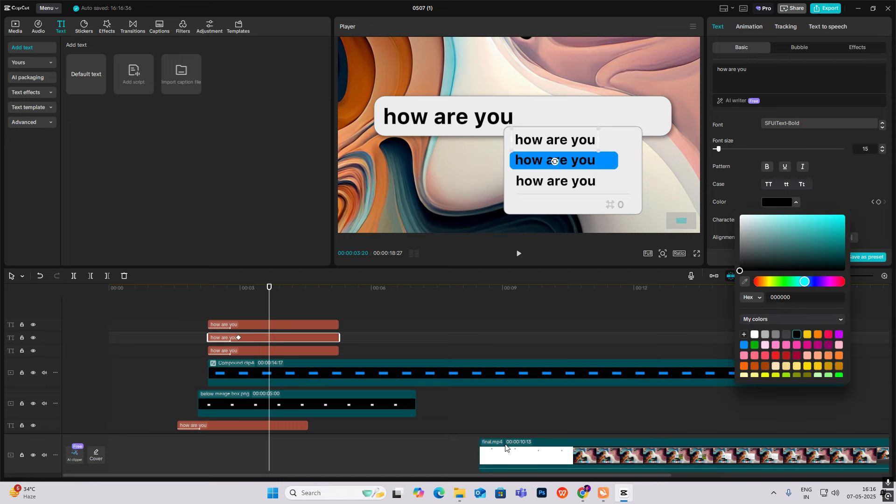
drag(244, 311, 260, 328)
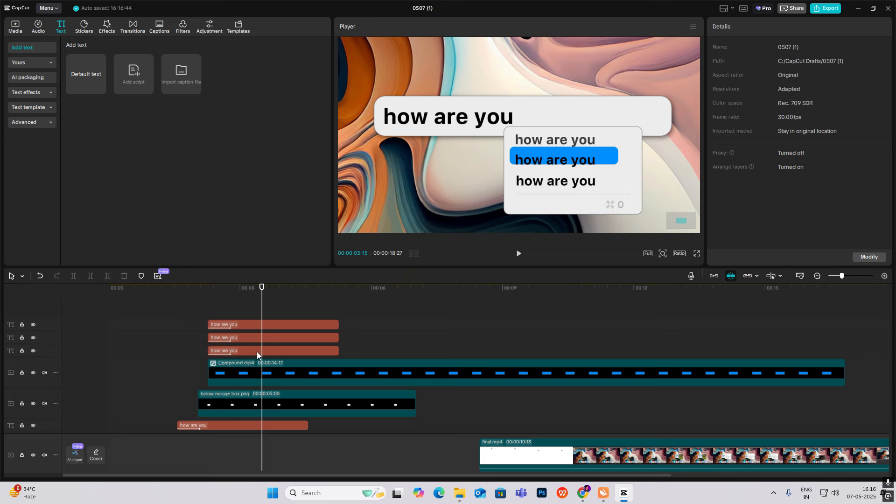
Animate the second row's text colour with keyframes from black at 00:00:02:29 to white at 00:00:03:20.
click(257, 352)
click(262, 339)
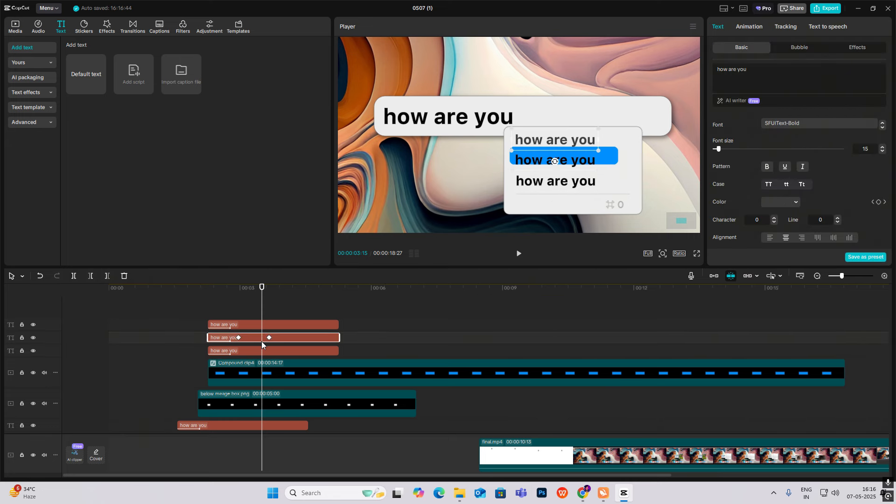
click(239, 338)
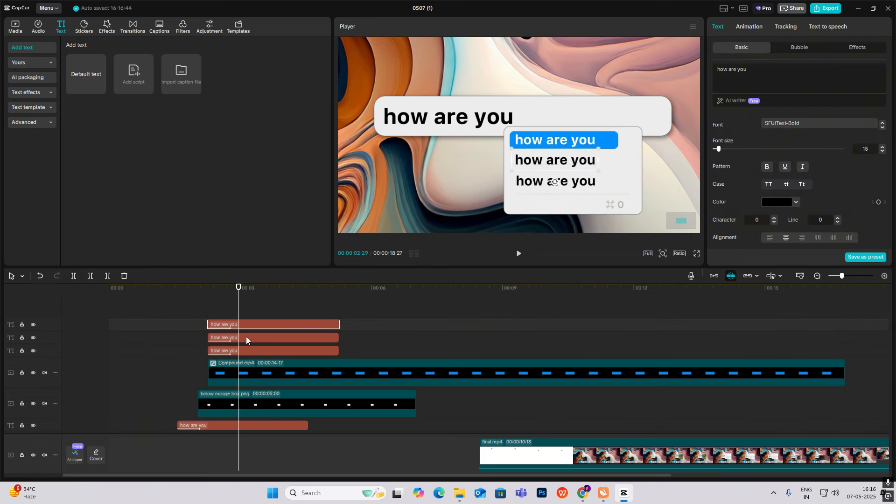
click(239, 325)
click(262, 340)
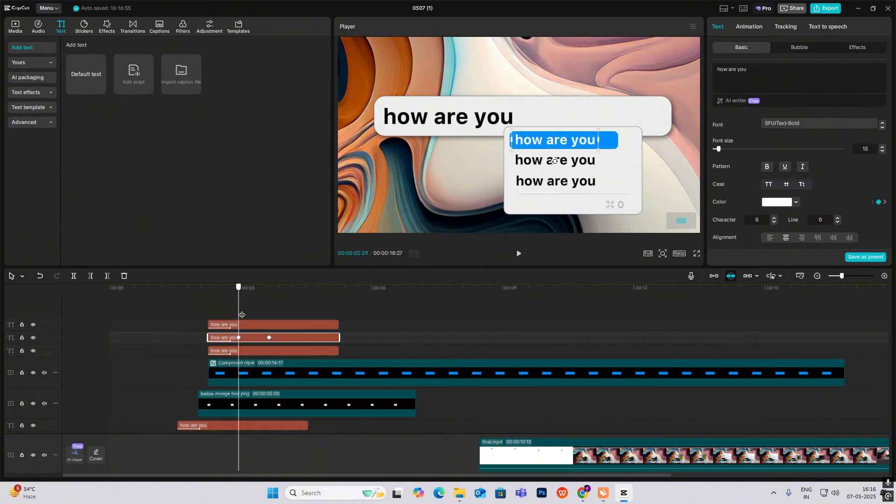
click(269, 317)
click(273, 324)
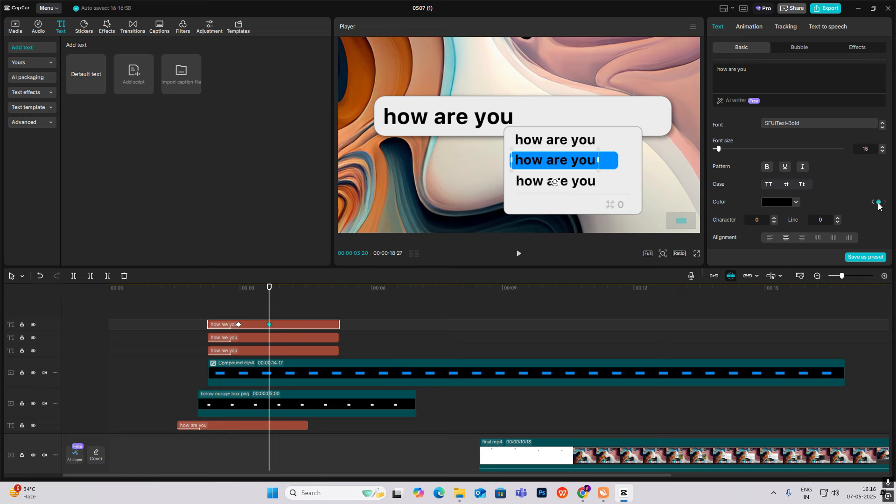
click(784, 203)
Play back the highlight's move to the second row and examine the timing of the text colour change.
click(197, 298)
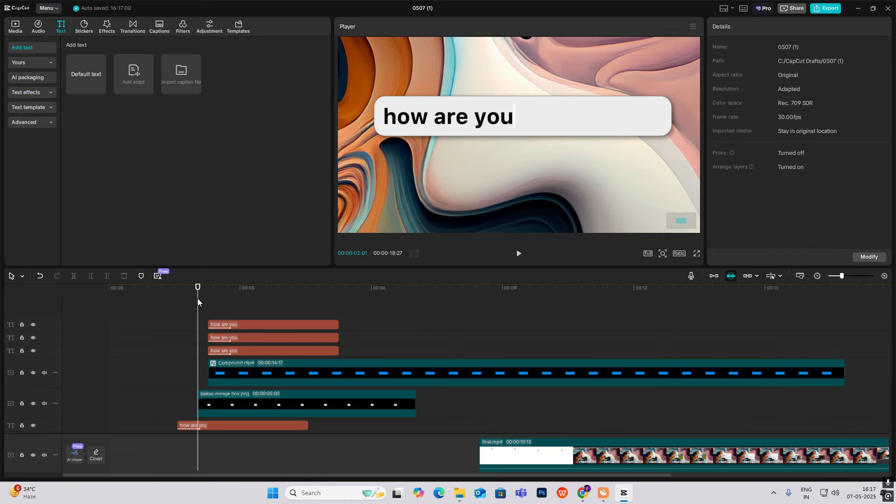
key(space)
key(space)
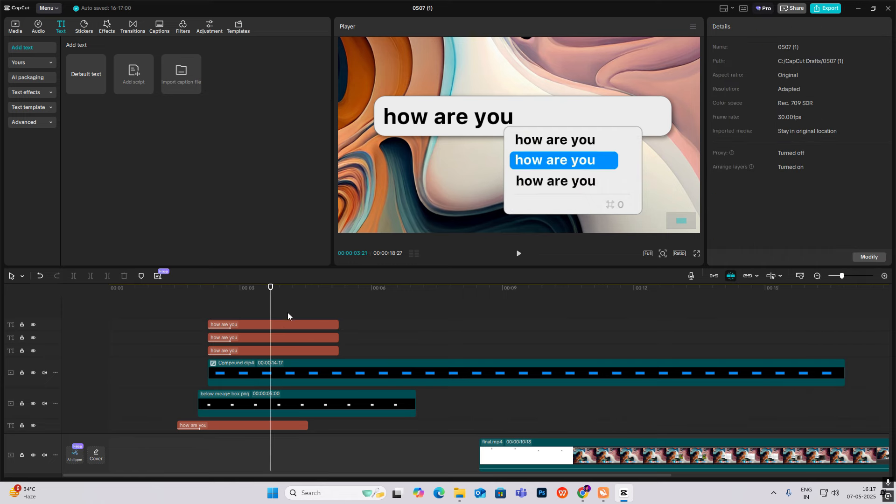
click(284, 326)
drag(283, 328, 264, 321)
click(265, 322)
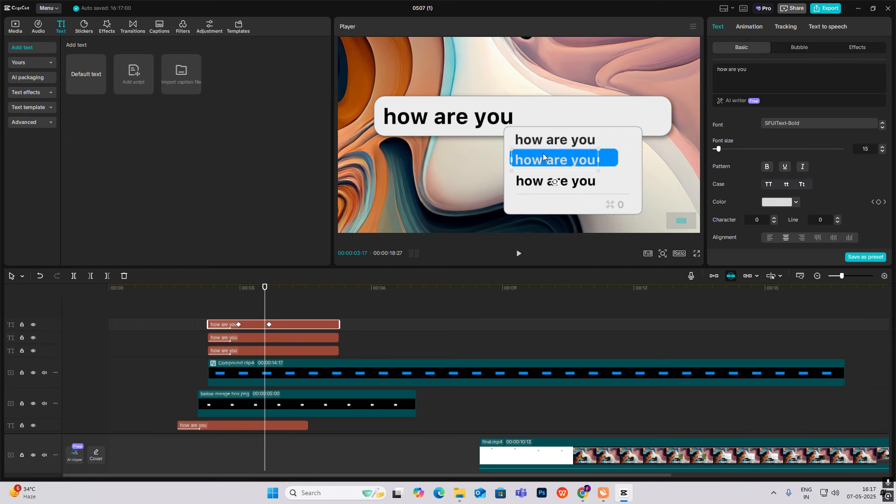
drag(205, 299, 214, 317)
Shift the second row's white colour keyframe earlier, to about 00:00:03:14, and check the colour change at the highlight's arrival.
click(244, 325)
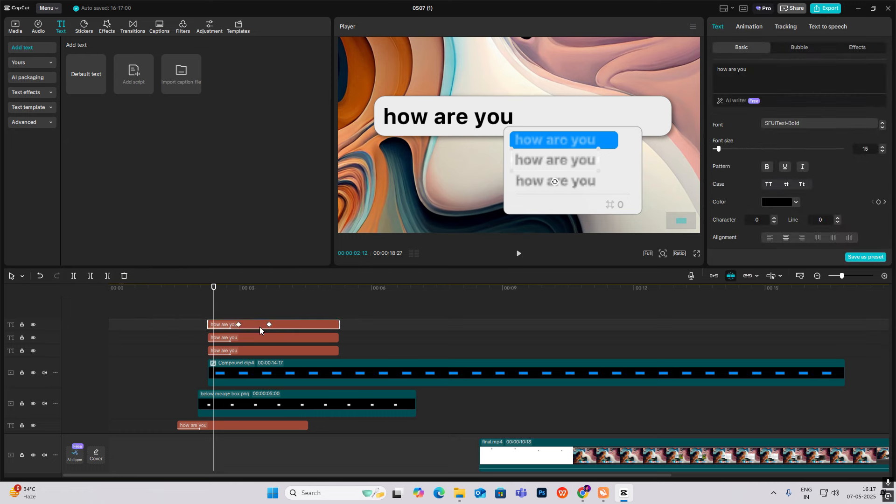
click(268, 324)
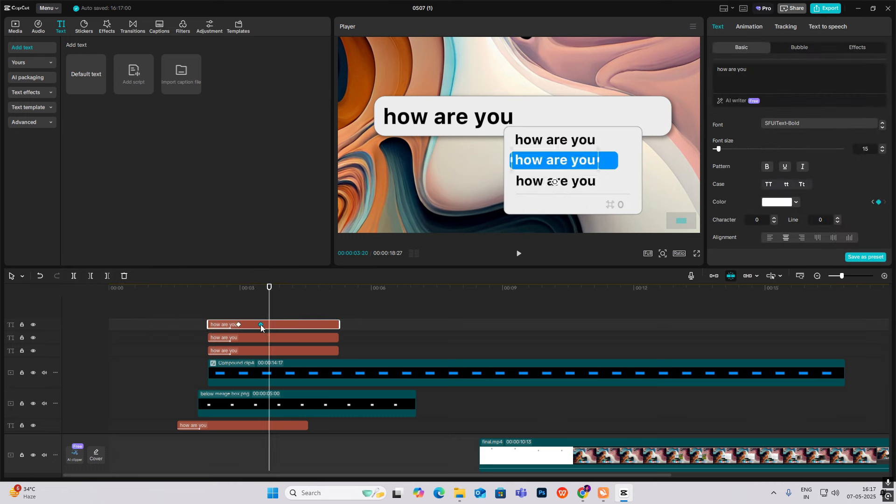
click(259, 318)
click(262, 336)
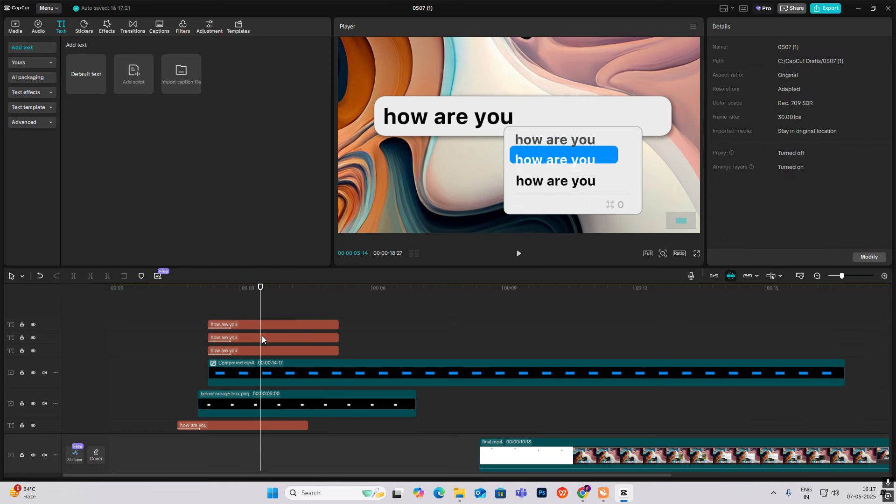
click(257, 338)
click(265, 310)
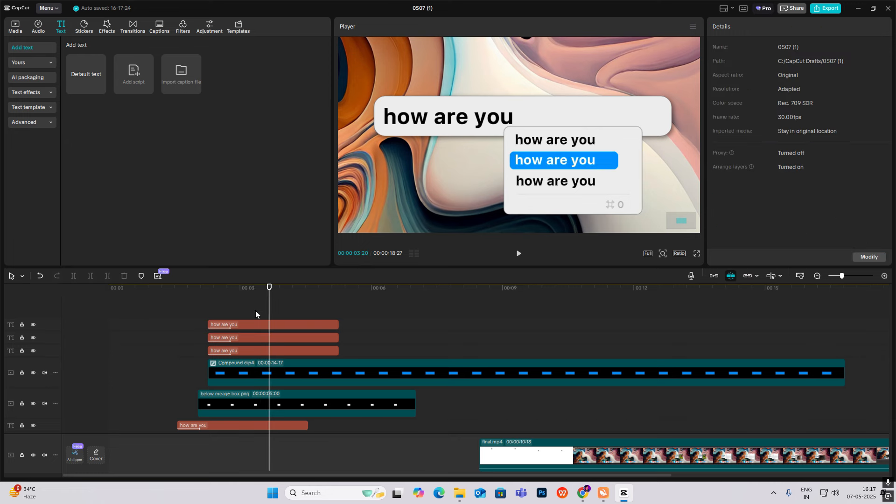
click(276, 310)
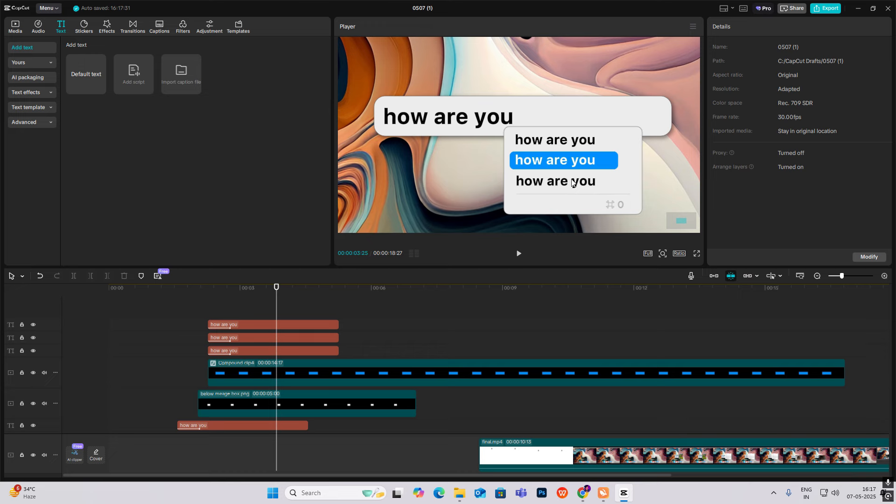
Add food vid.mov on a new track above the text clips at 00:00:02:26 and place it beside the suggestion box at X 352, Y 0.
mouse_move(664, 255)
drag(667, 269, 647, 272)
drag(277, 311, 236, 308)
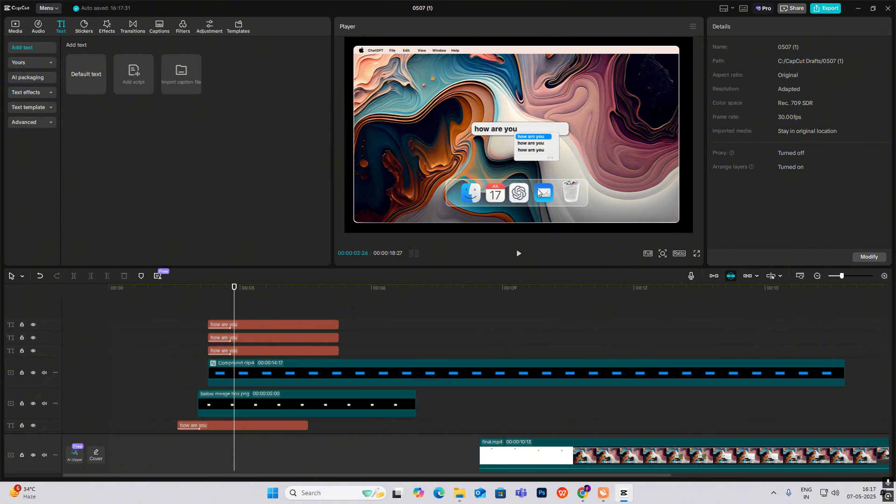
click(15, 26)
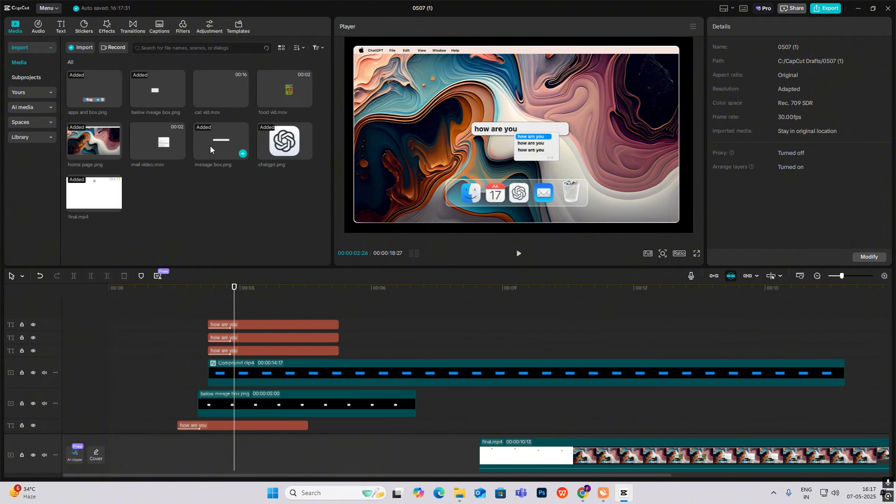
drag(287, 92, 237, 305)
key(space)
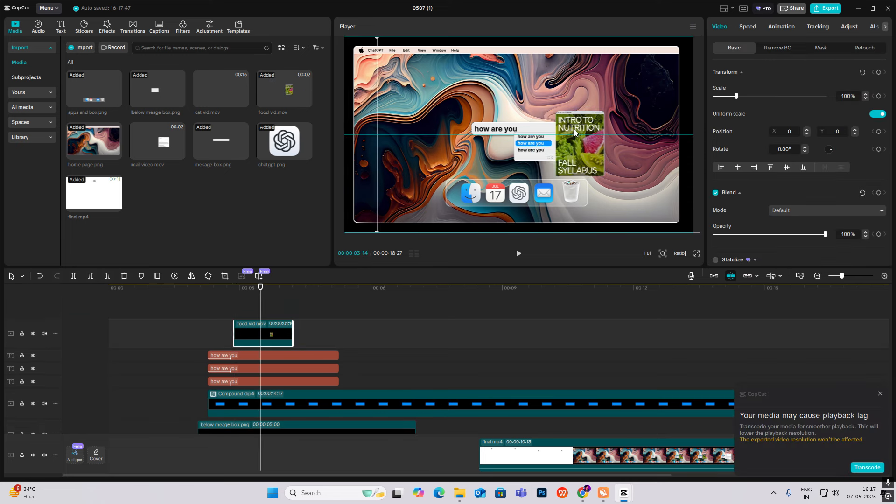
Move the food vid.mov clip earlier to start with the suggestion text clips and trim its end to 00:00:03:11.
click(235, 305)
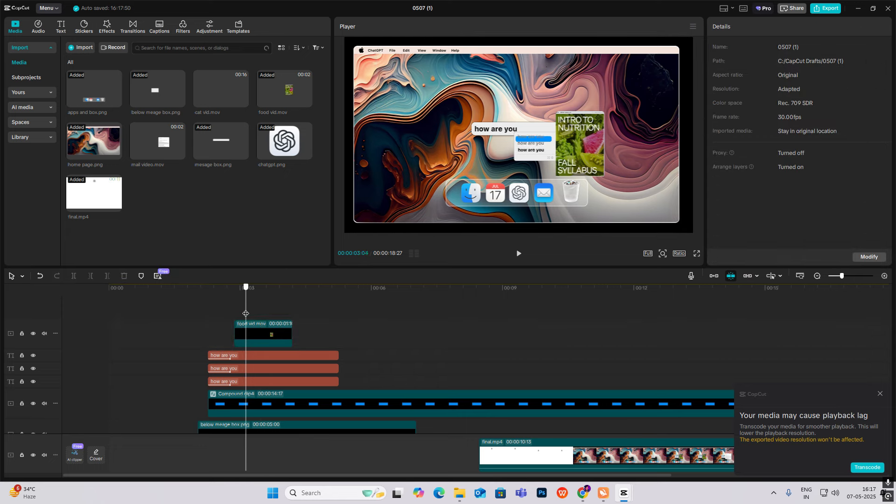
click(216, 317)
mouse_move(253, 334)
mouse_down()
mouse_move(233, 334)
mouse_move(206, 311)
mouse_move(255, 322)
mouse_move(256, 330)
mouse_up()
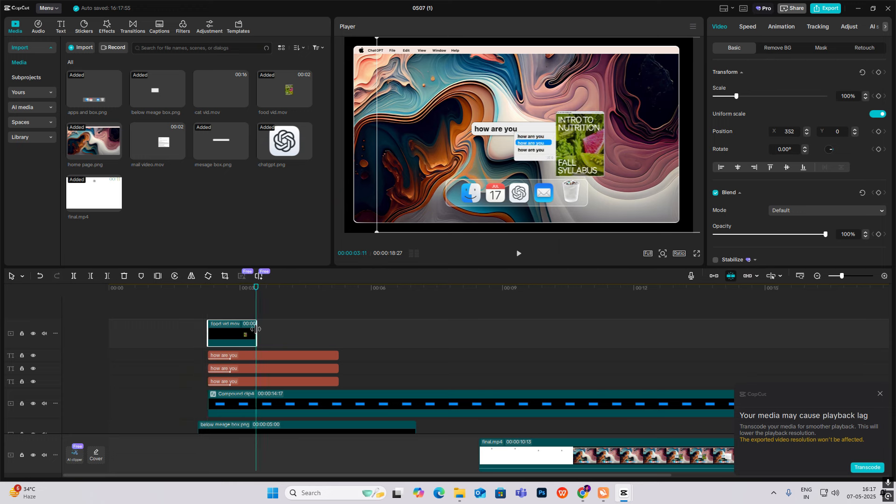
Add mail video.mov directly after food vid.mov, place it beside the suggestion box at X 332, Y 0, and play back the switch.
drag(179, 151, 271, 321)
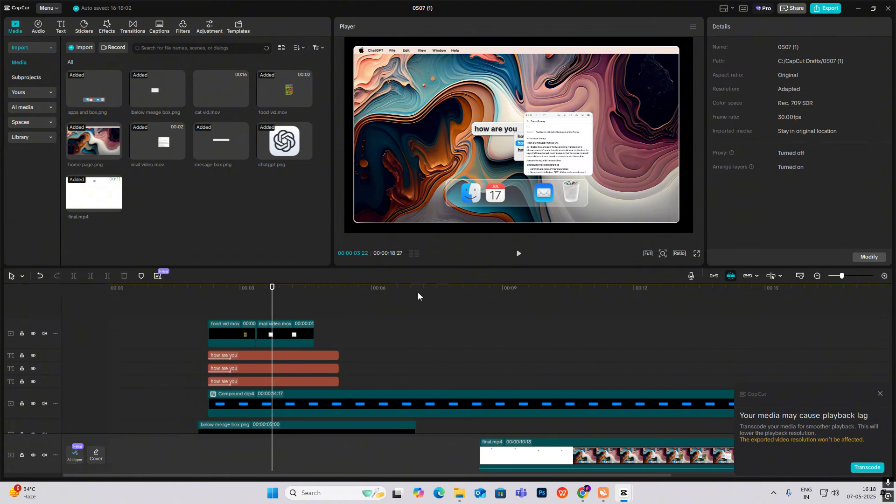
drag(553, 158, 590, 150)
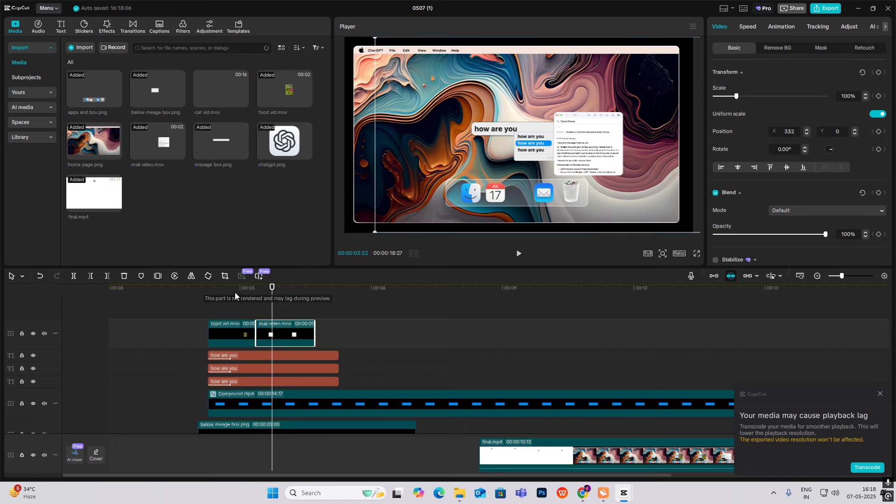
click(220, 299)
click(209, 298)
key(space)
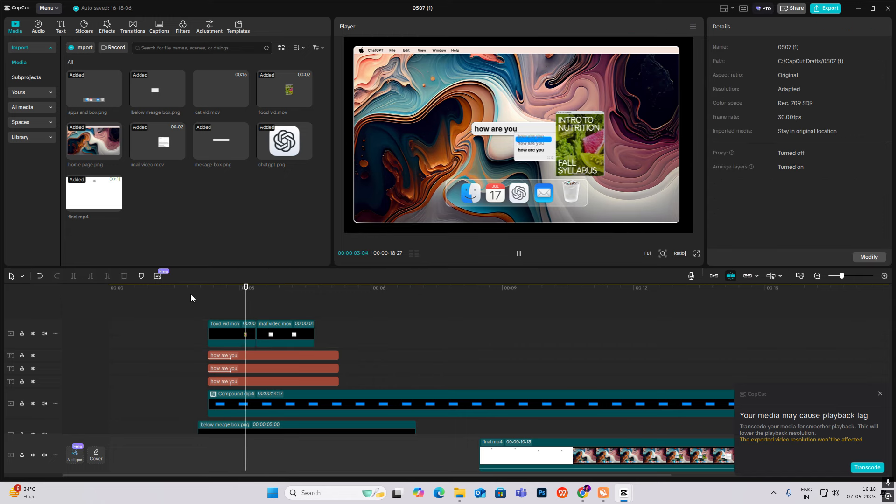
key(space)
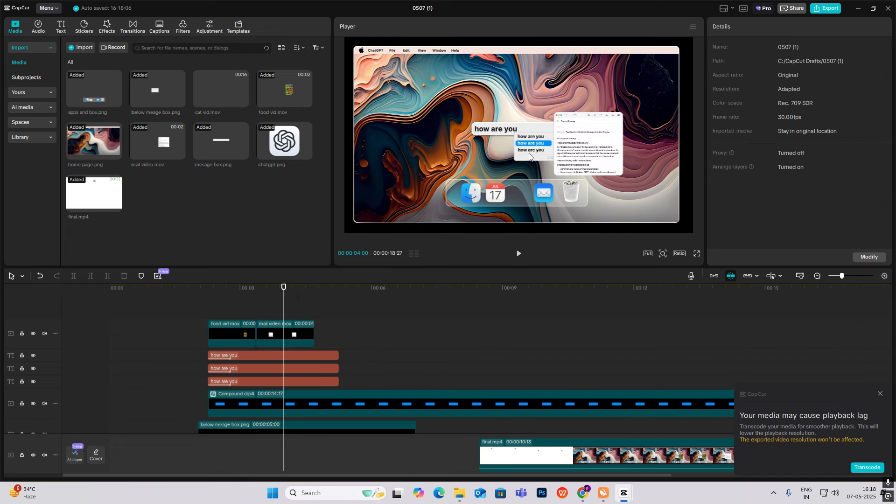
Cut the three suggestion text clips at 00:00:04:10, delete their remainders, and trim the mail video.mov clip to end there.
mouse_move(284, 320)
mouse_down()
mouse_move(323, 339)
mouse_move(291, 333)
mouse_move(298, 318)
mouse_up()
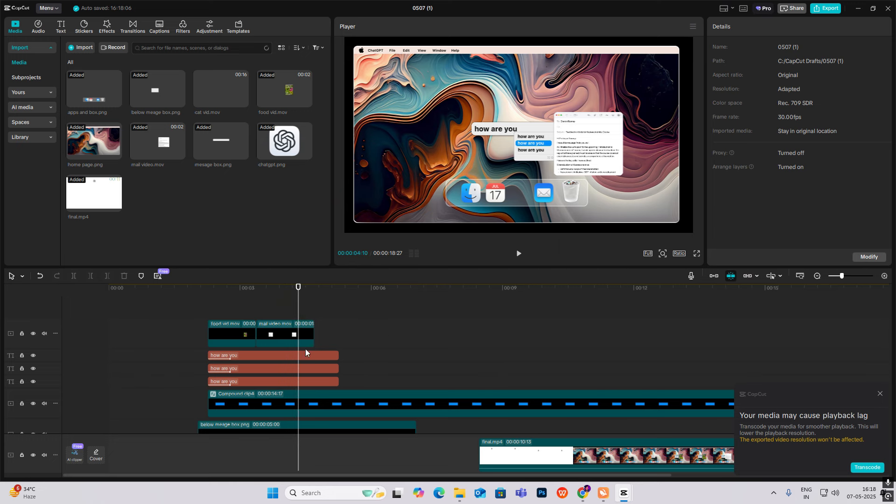
drag(386, 314, 326, 381)
key(ctrl+b)
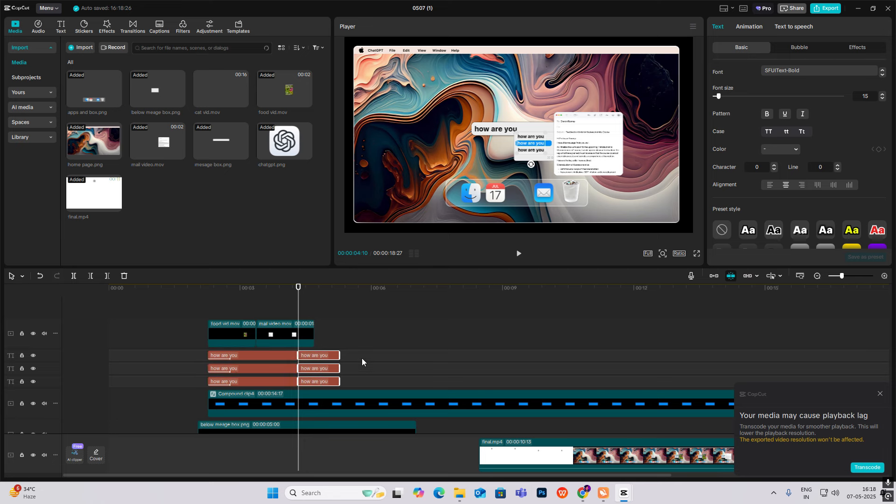
key(Delete)
click(309, 331)
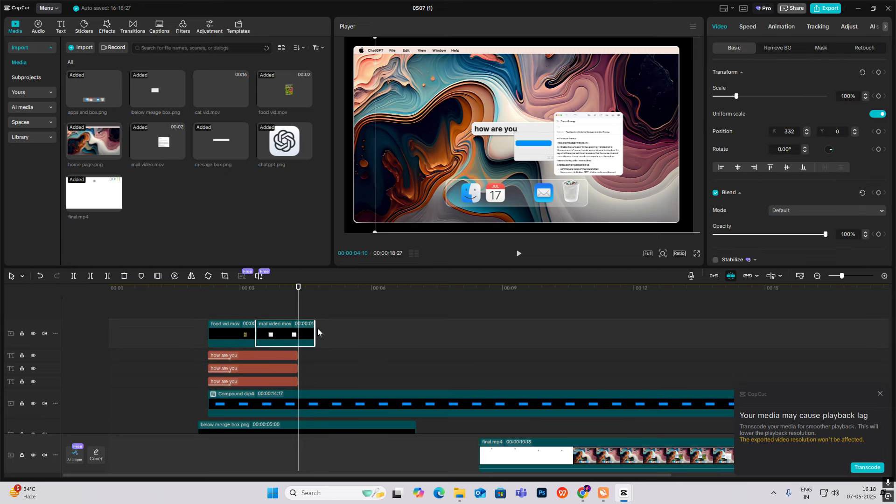
drag(313, 331, 304, 330)
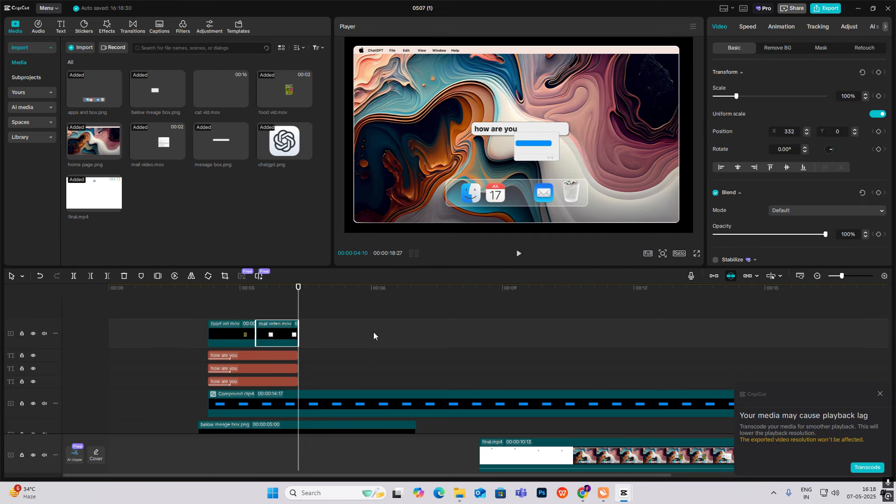
Split the blue highlight's compound clip and below meage box.png at 00:00:04:10 and delete the parts after it.
scroll(330, 365, down, 1)
click(320, 362)
key(ctrl+b)
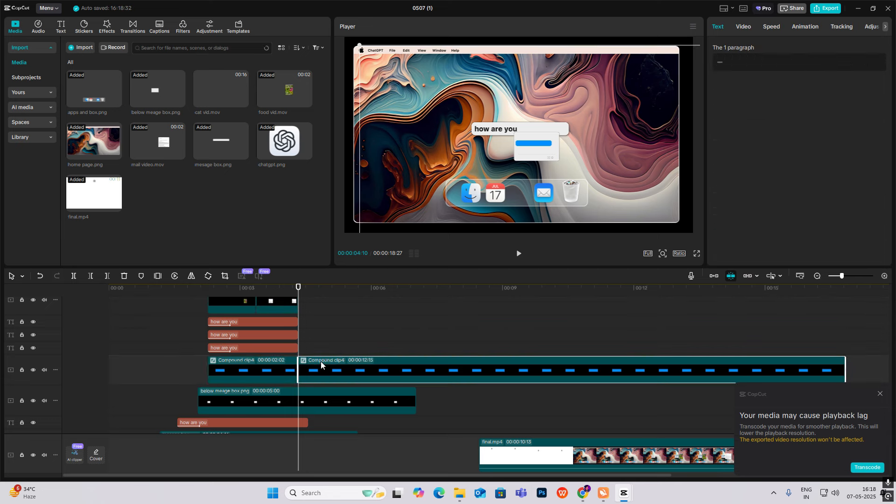
key(Delete)
scroll(324, 360, down, 1)
click(315, 365)
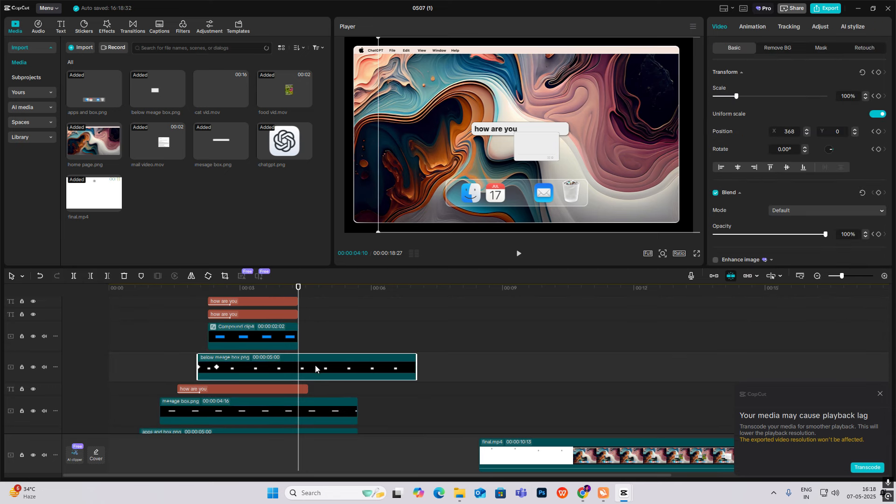
key(ctrl+b)
key(Delete)
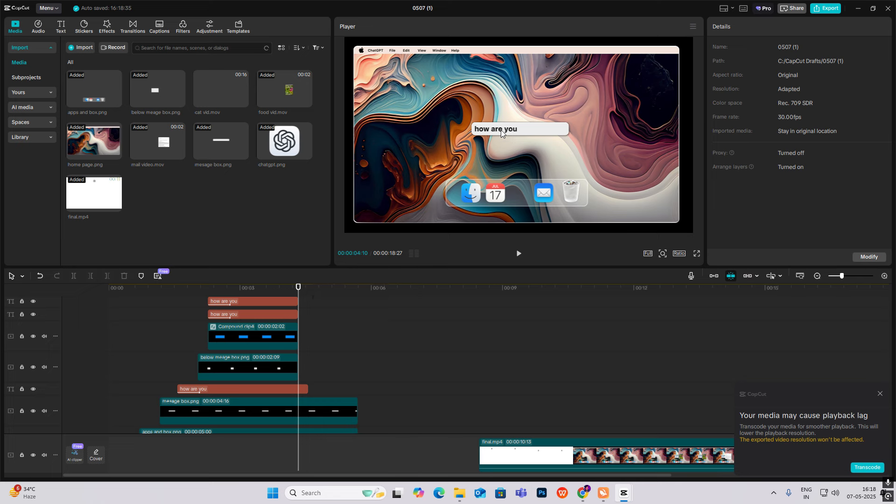
Apply the Typewriter out animation with a 0.3 s duration to the message box's "how are you" text and play it back.
scroll(300, 368, down, 1)
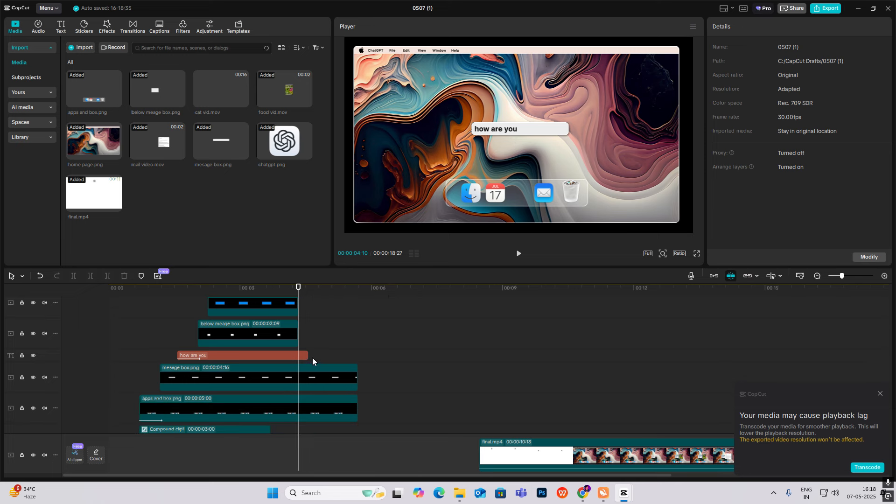
click(305, 356)
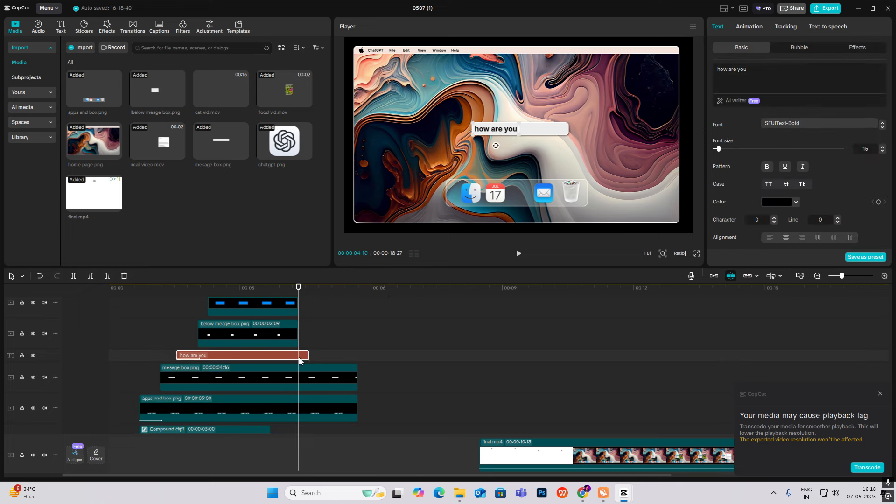
click(756, 27)
click(797, 51)
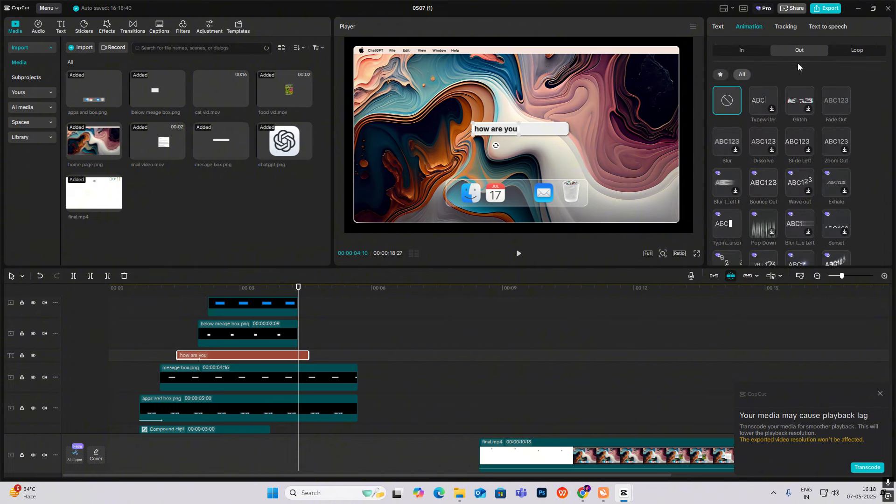
click(760, 107)
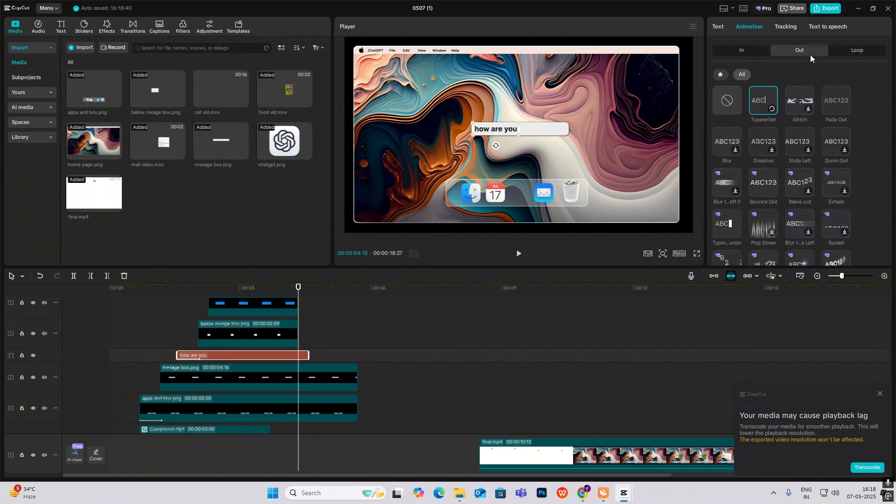
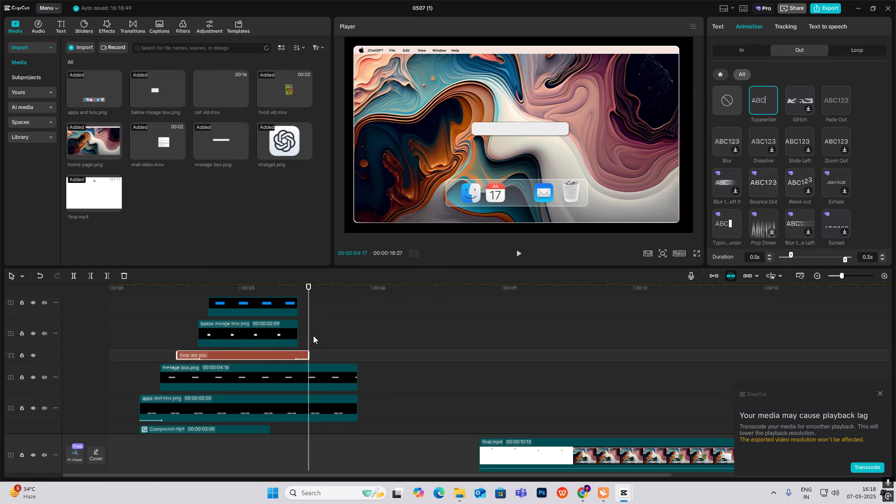
key(space)
key(space)
Extend the home page.png clip to the start of final.mp4, for a duration of 00:00:07:23.
scroll(331, 333, down, 2)
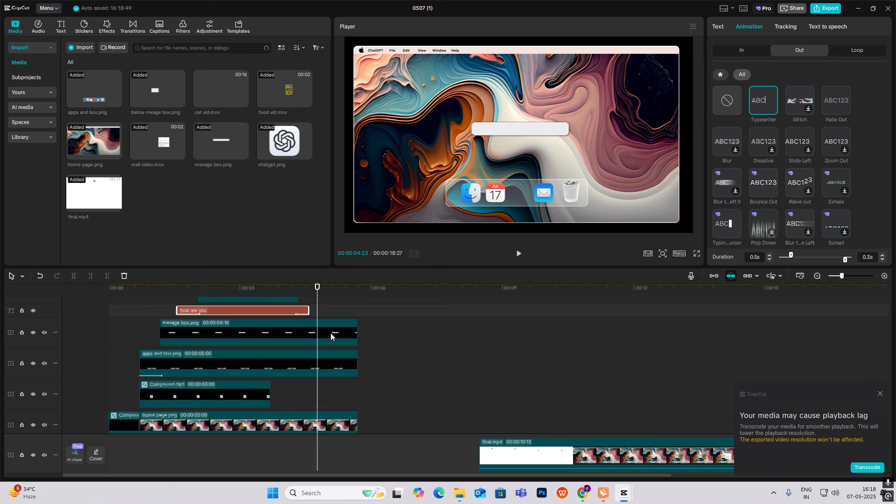
scroll(330, 333, up, 2)
scroll(330, 333, down, 3)
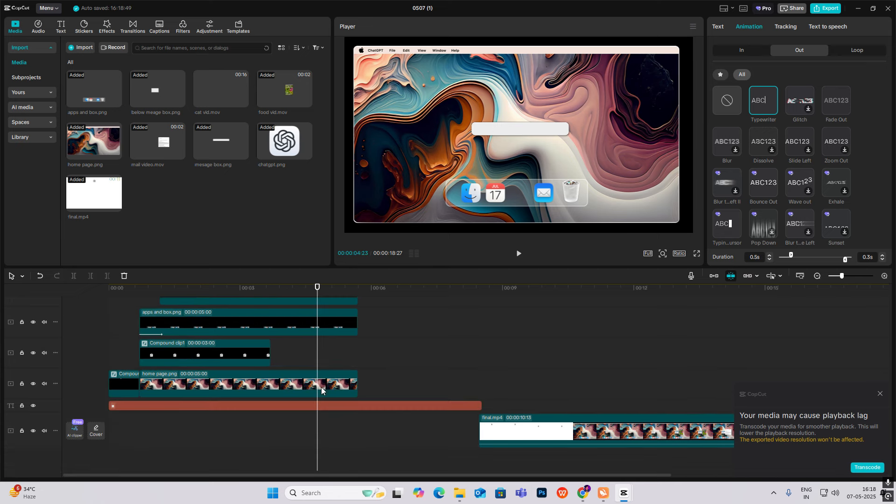
drag(358, 383, 479, 395)
scroll(323, 348, up, 2)
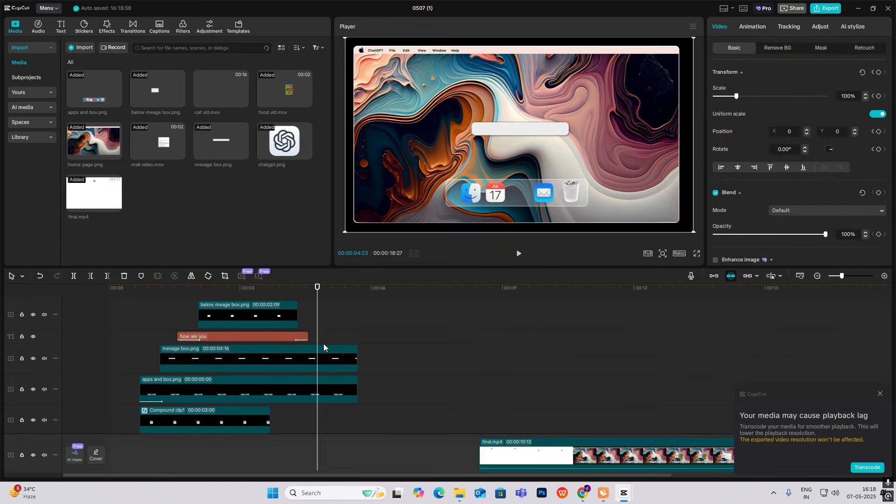
Split home page.png and apps and box.png at 00:00:04:21 and extend Compound clip1 to end at that point.
scroll(324, 347, down, 2)
click(299, 355)
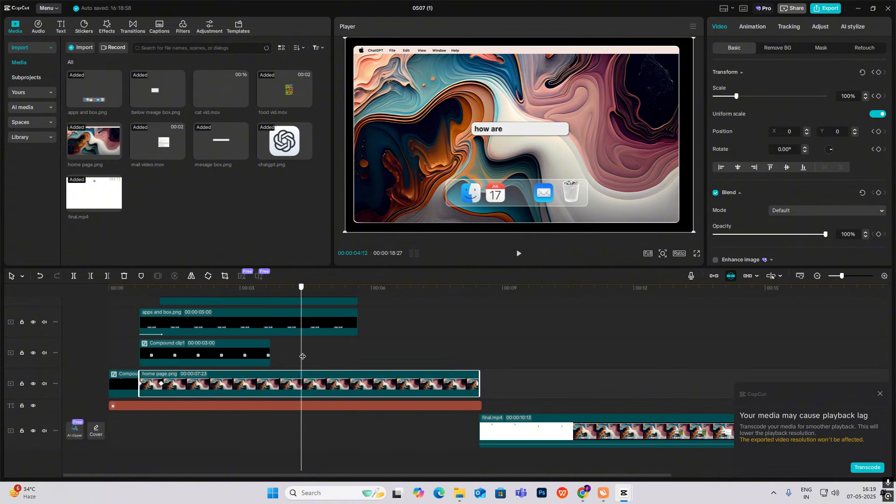
click(314, 357)
key(ctrl+b)
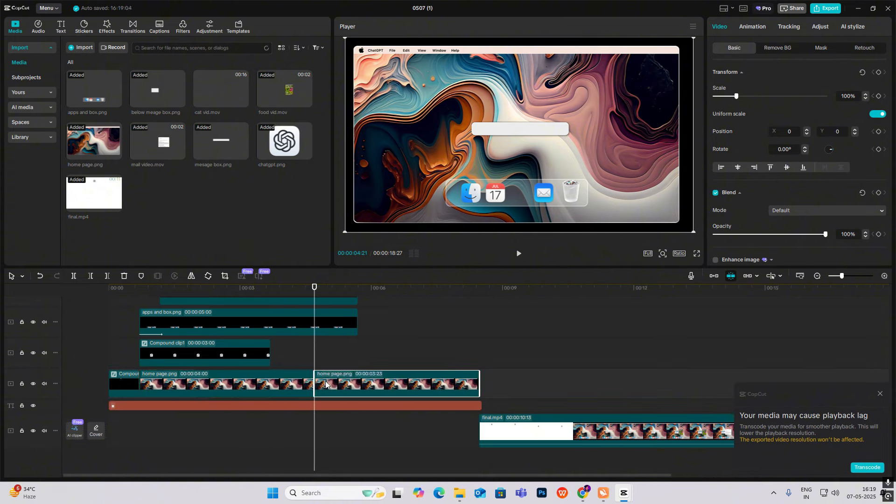
scroll(349, 390, up, 2)
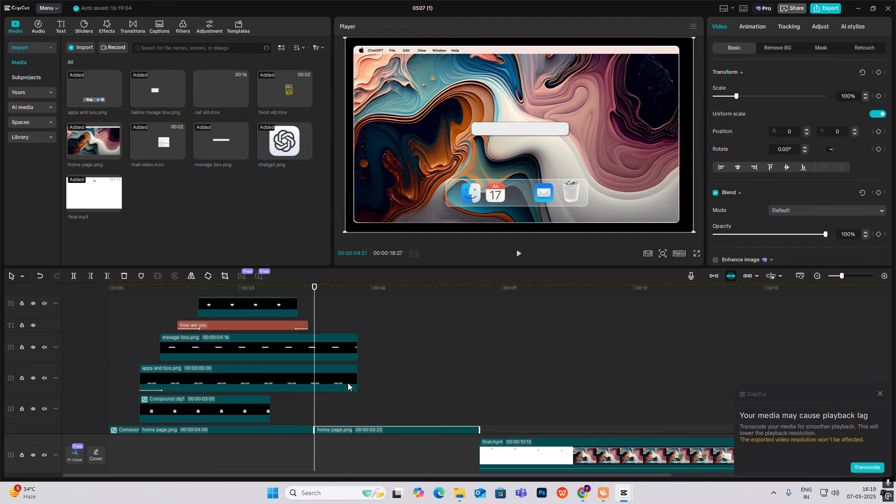
click(338, 385)
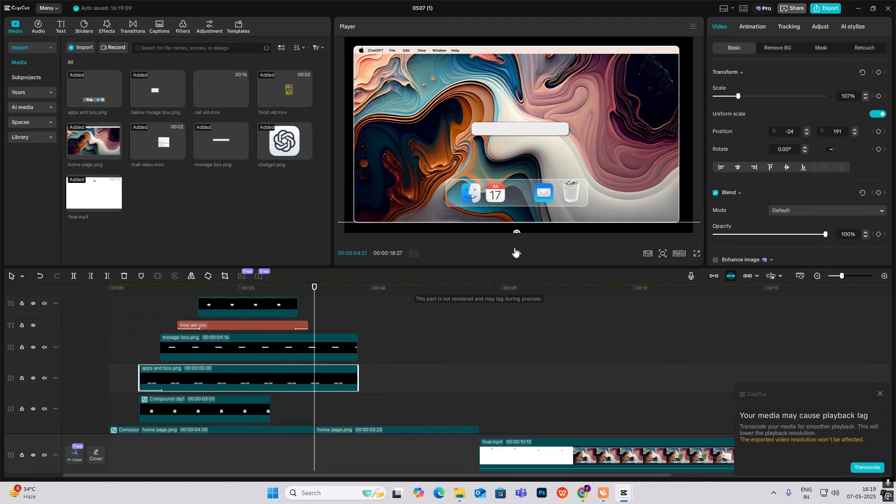
key(ctrl+b)
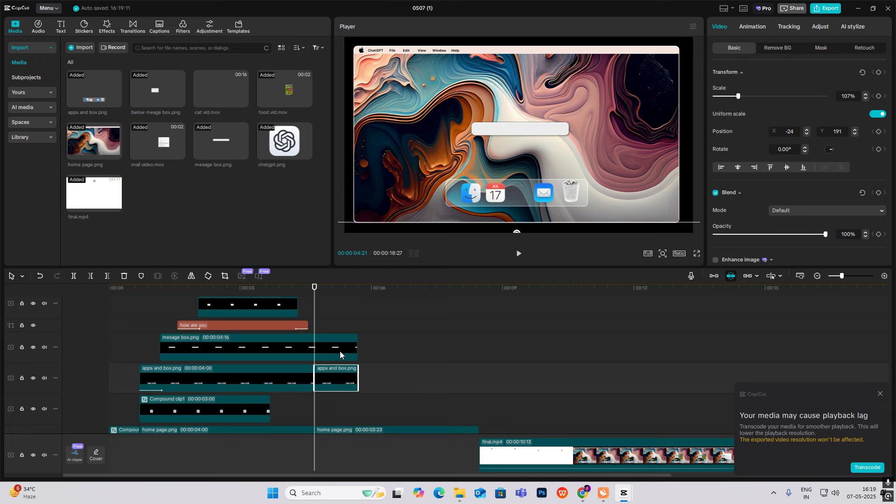
scroll(351, 352, down, 2)
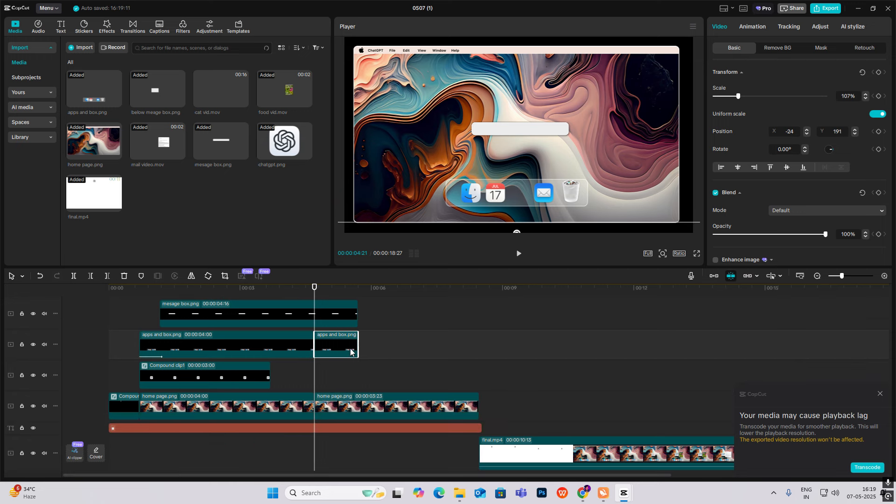
key(ctrl+z)
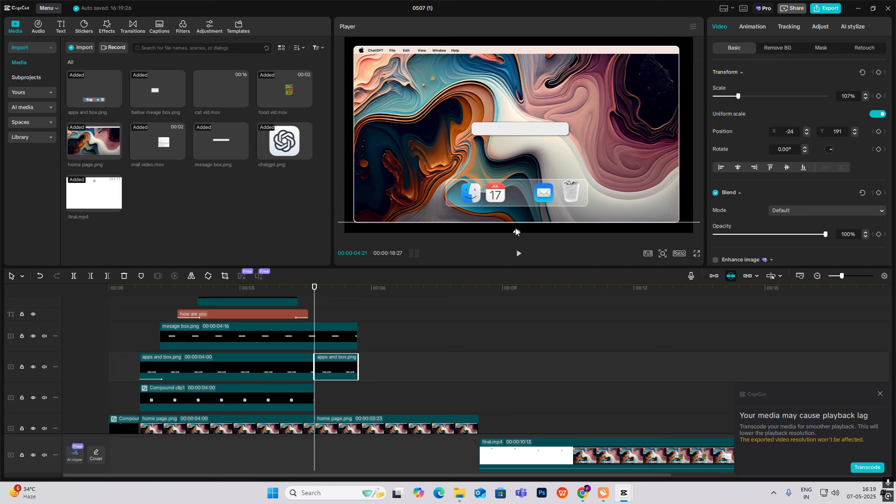
Trim mesage box.png to a duration of 00:00:03:23 and apply the Fade Out animation to its end.
click(332, 339)
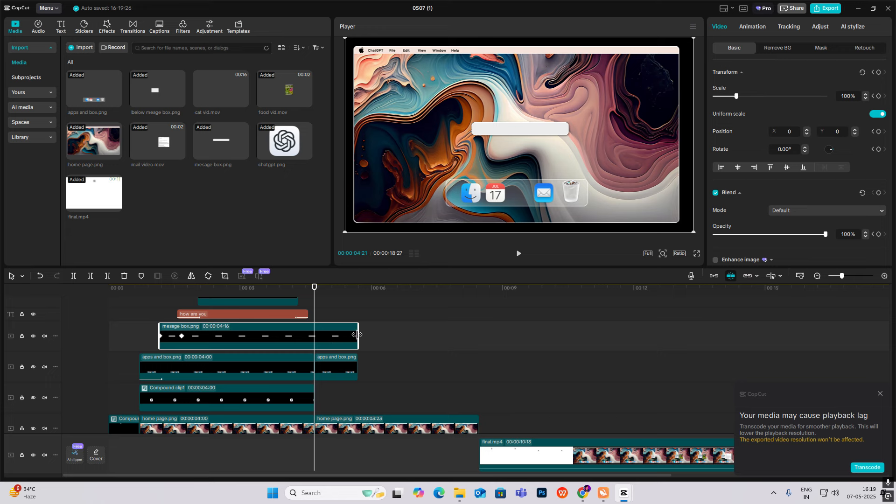
drag(358, 335, 325, 335)
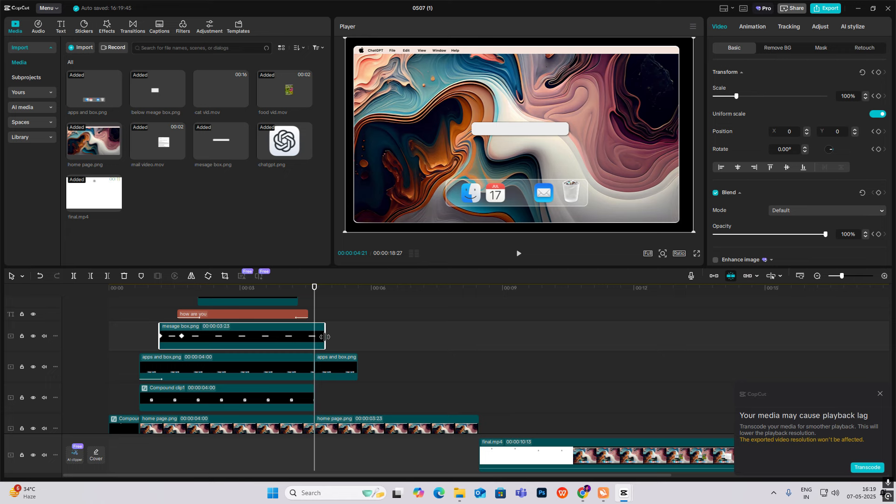
click(753, 27)
click(803, 47)
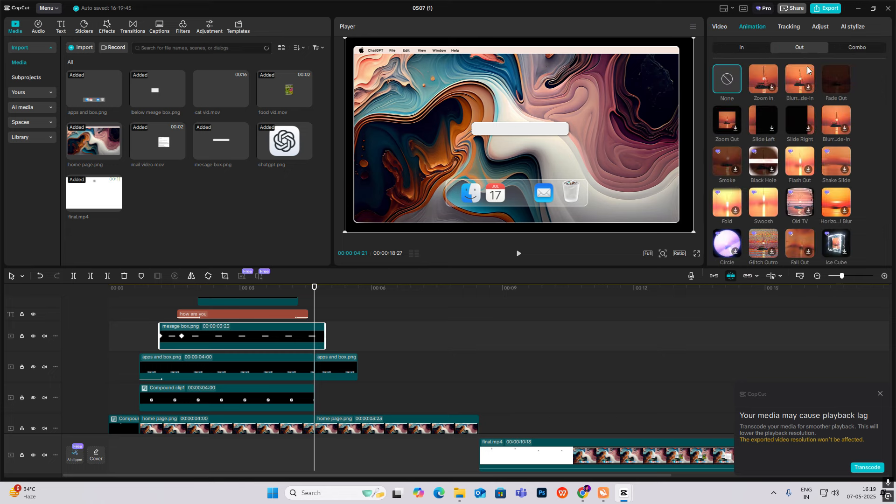
click(834, 76)
click(315, 312)
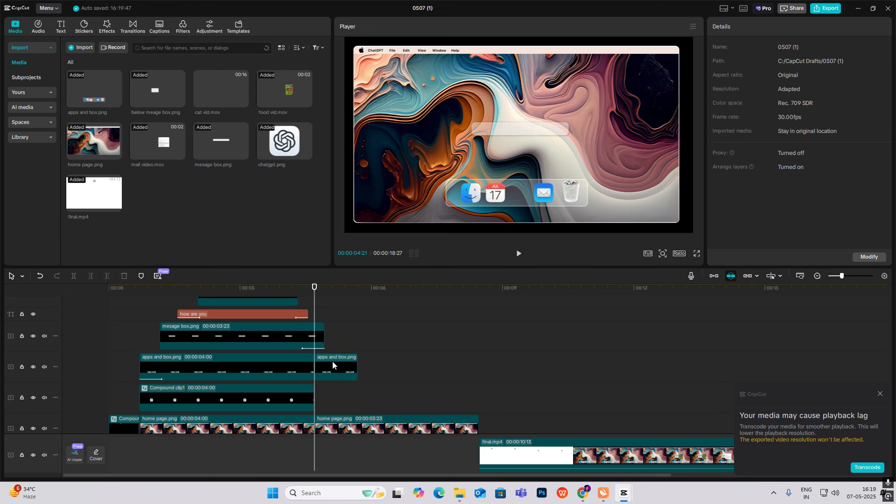
Extend the second apps and box.png clip to the start of final.mp4 and combine it with the second home page.png into a compound clip.
scroll(333, 365, down, 2)
click(335, 323)
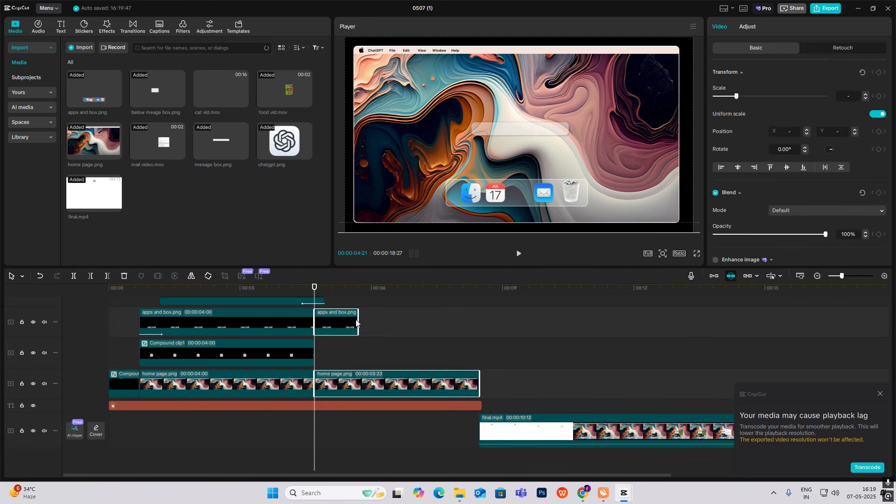
click(342, 346)
drag(358, 326, 486, 327)
click(482, 360)
click(440, 380)
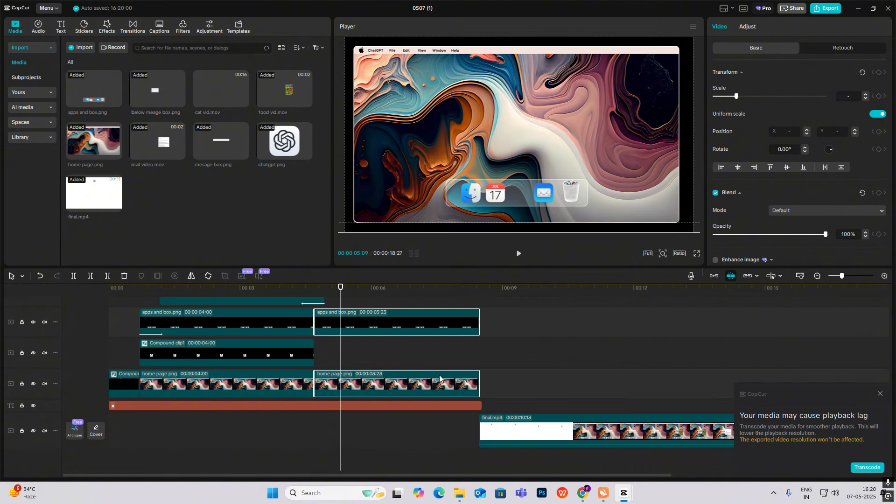
key(alt+g)
Add a transform keyframe at 00:00:04:21, the start of the new compound clip, with scale 100% and position 0, 0.
click(316, 344)
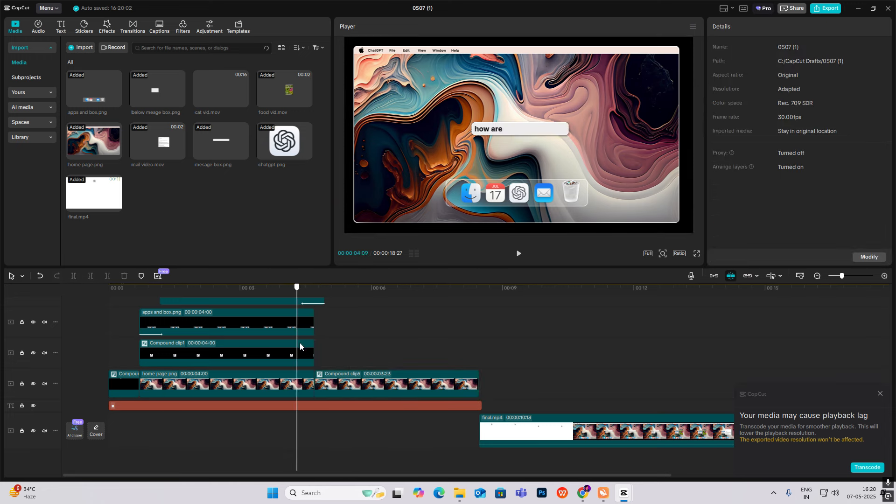
click(336, 362)
click(338, 389)
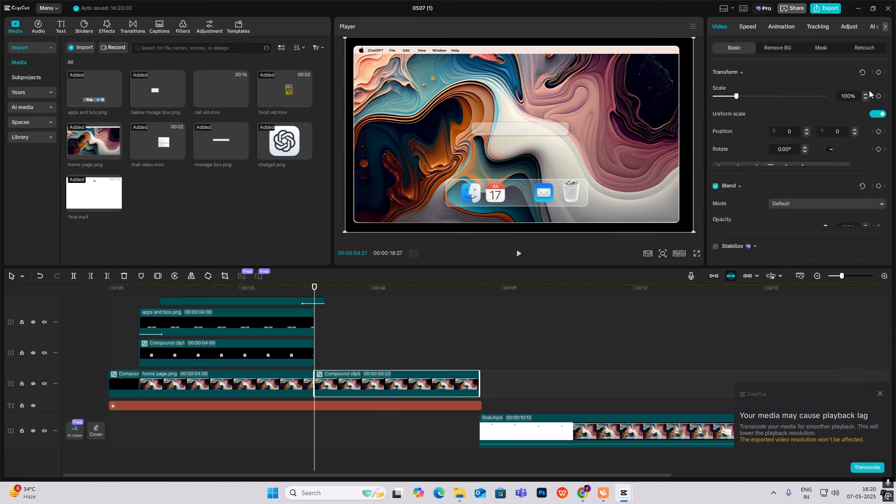
click(879, 73)
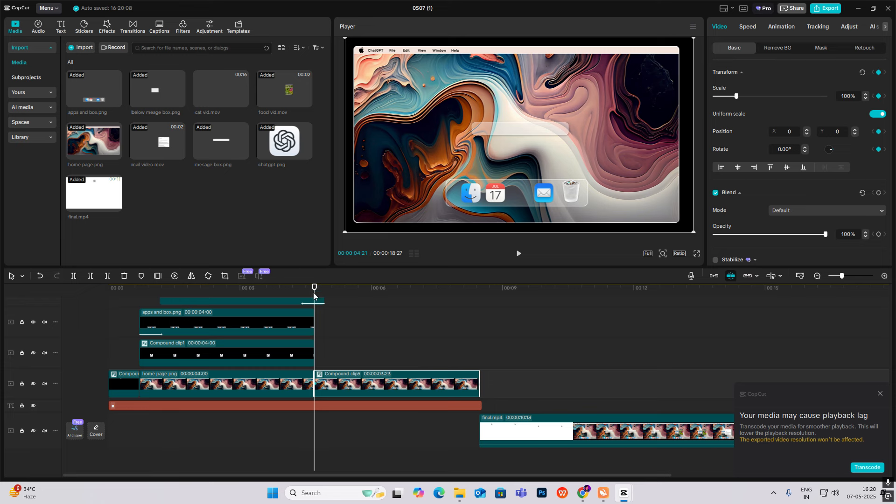
Set the new compound clip's scale to 1% at 00:00:06:19 so it shrinks from its first keyframe.
drag(315, 289, 400, 320)
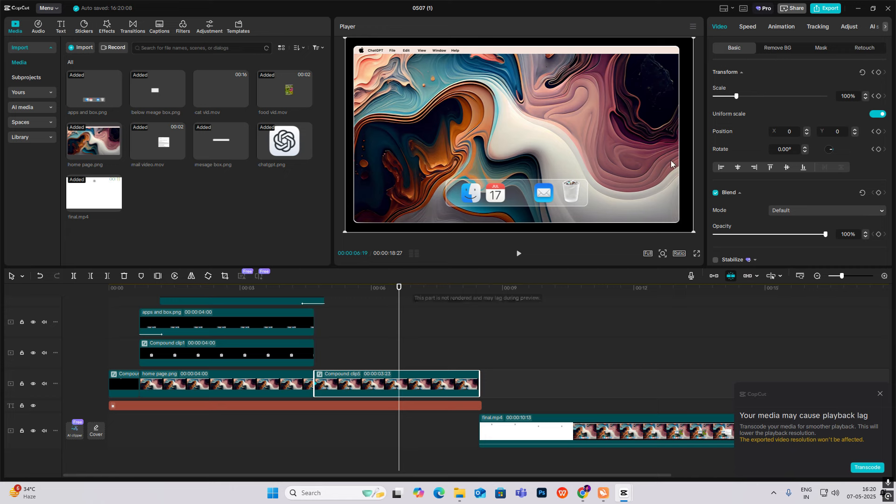
drag(737, 96, 638, 103)
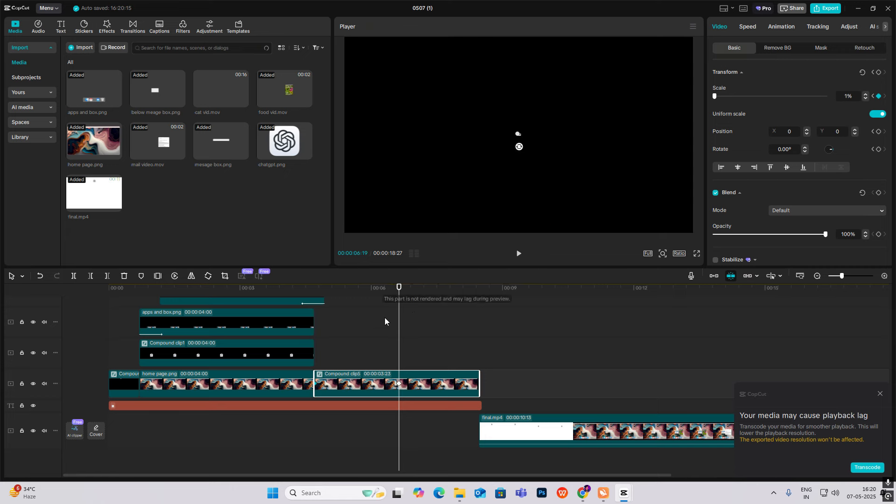
click(341, 327)
drag(338, 331, 335, 360)
Apply the Cubic Ease preset to the scale curve of Compound clip5.
click(349, 387)
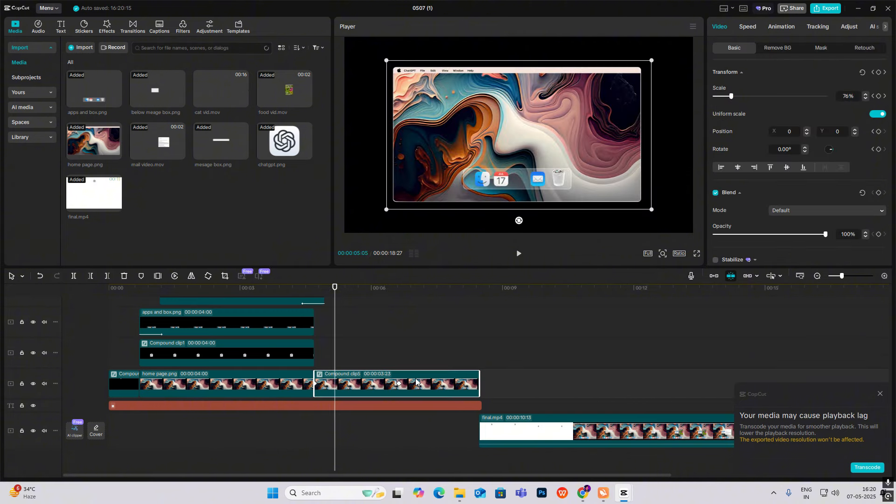
click(416, 382)
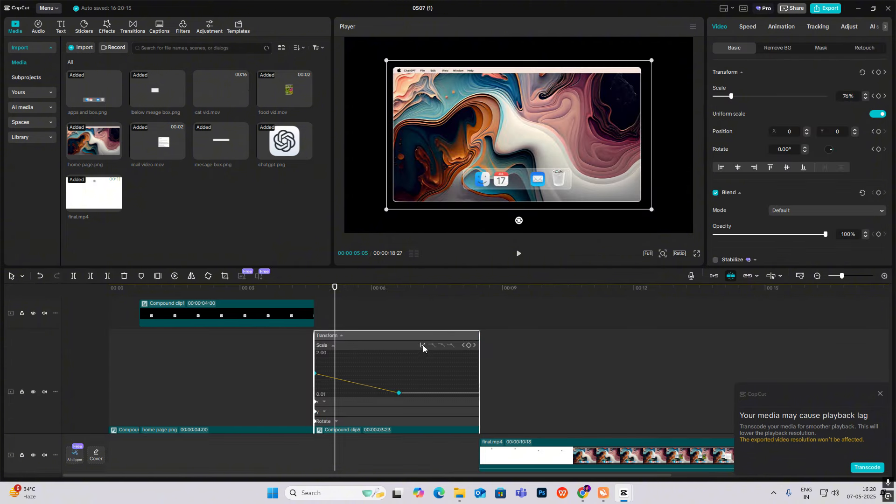
click(423, 346)
click(593, 406)
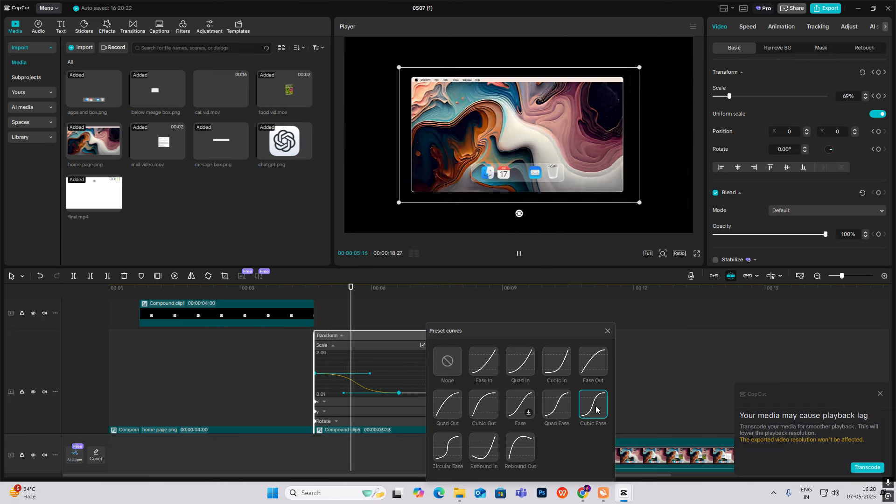
click(608, 331)
click(407, 385)
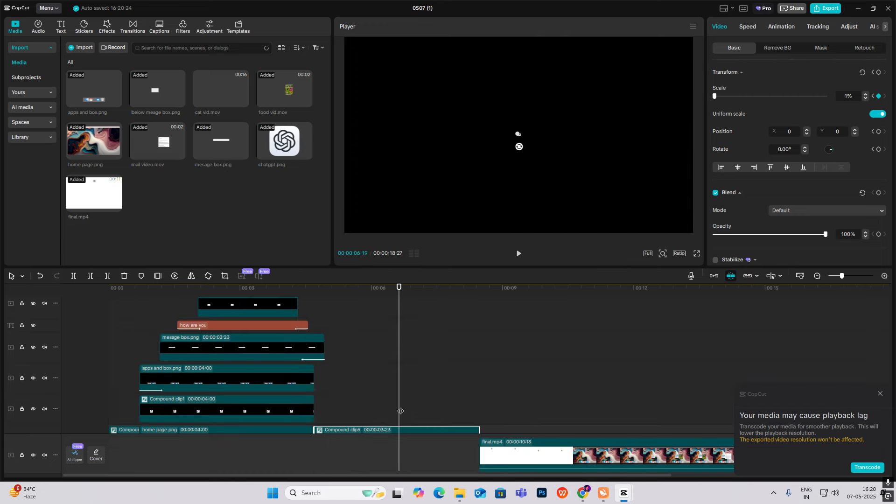
Copy Compound clip1 and paste the duplicate at 00:00:05:21, on the track above Compound clip5.
click(338, 369)
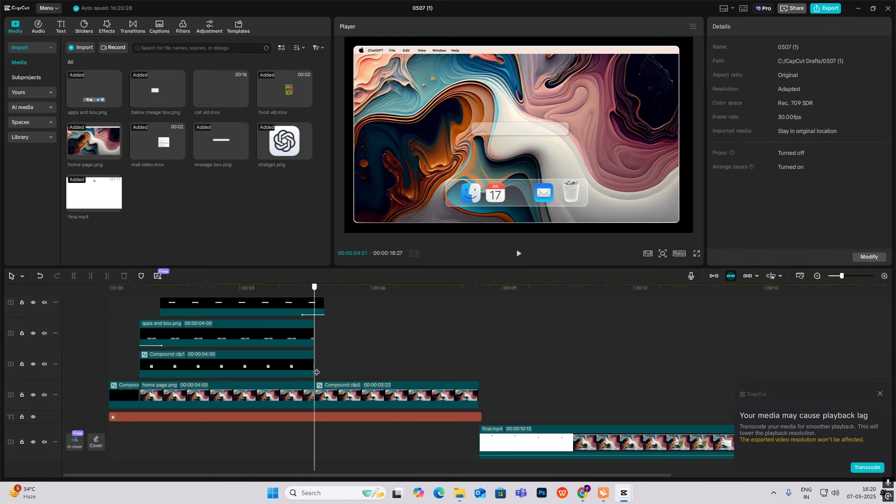
key(space)
click(221, 367)
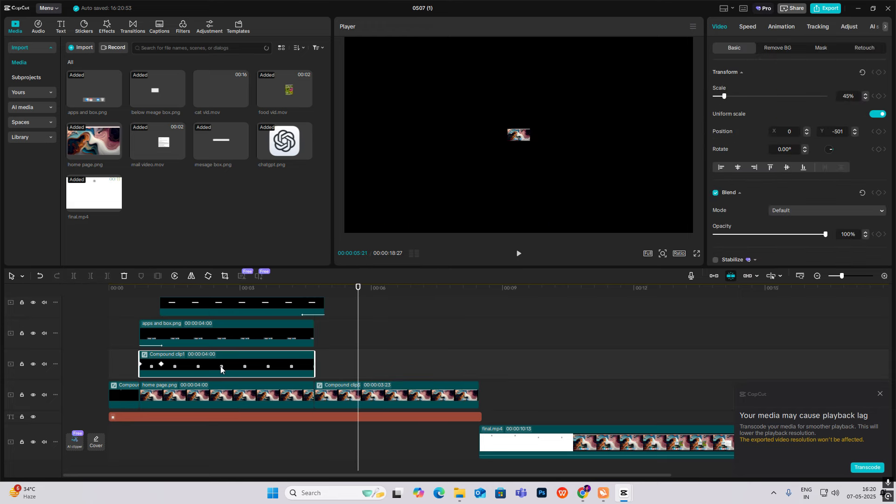
double_click(198, 355)
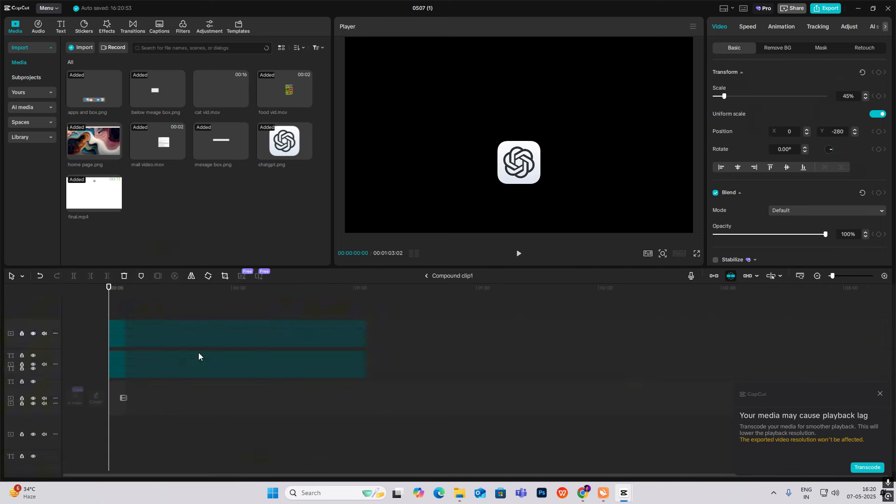
click(426, 276)
key(ctrl+c)
key(ctrl+v)
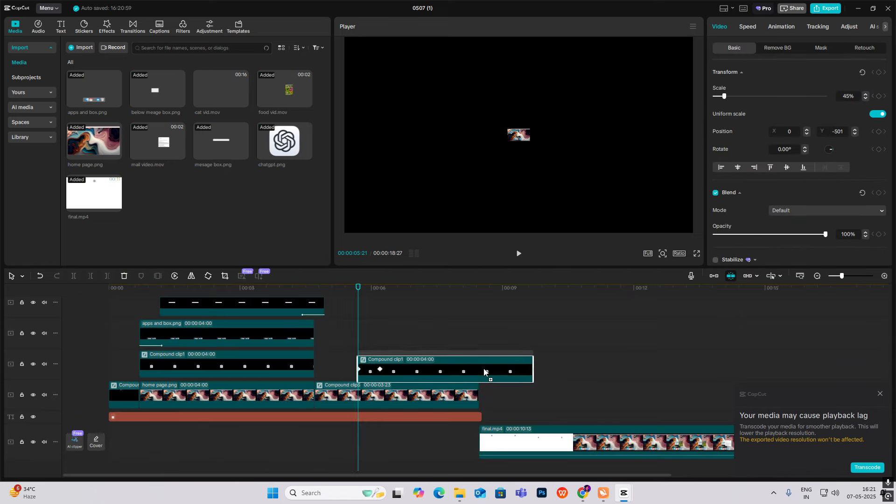
Remove the two position keyframes from the pasted logo clip and move the logo up to position X 0, Y 123.
click(418, 359)
click(381, 365)
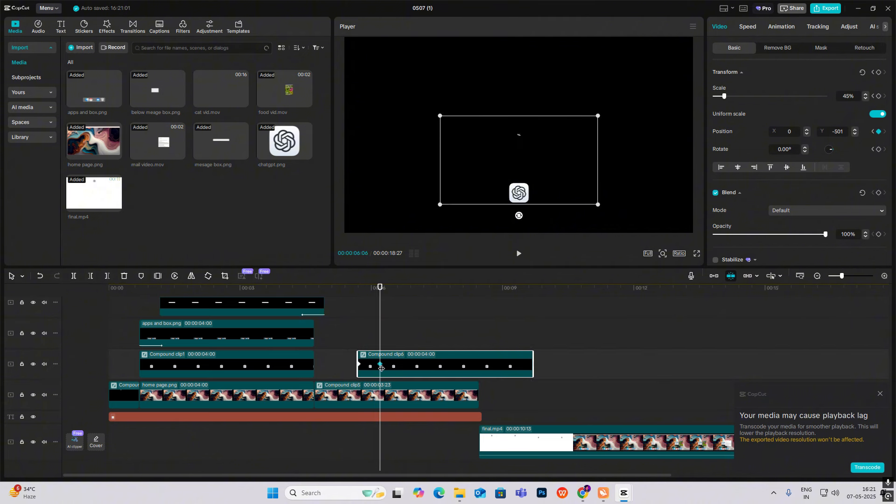
click(359, 364)
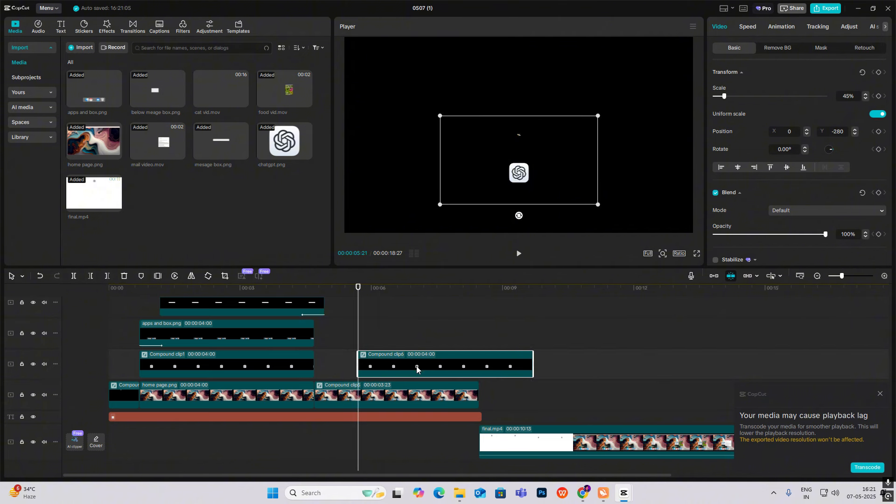
drag(536, 174, 523, 153)
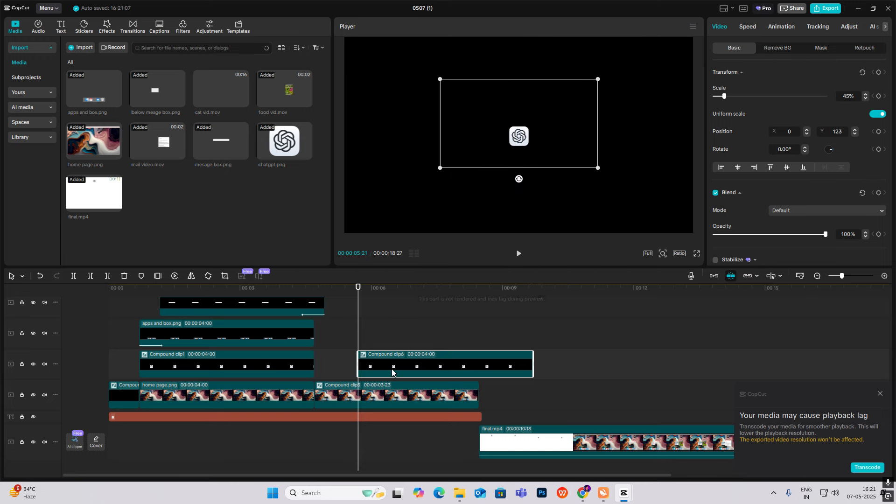
Start the pasted logo clip at 00:00:05:19, with its scale at 77% and position at X 0, Y 219.
mouse_move(359, 342)
mouse_down()
mouse_move(344, 344)
mouse_move(355, 347)
mouse_up()
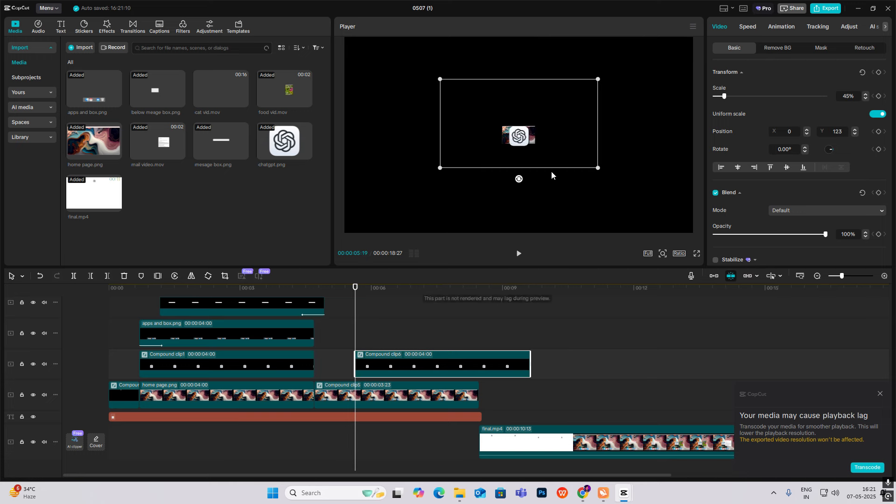
drag(601, 169, 610, 176)
drag(520, 144, 521, 141)
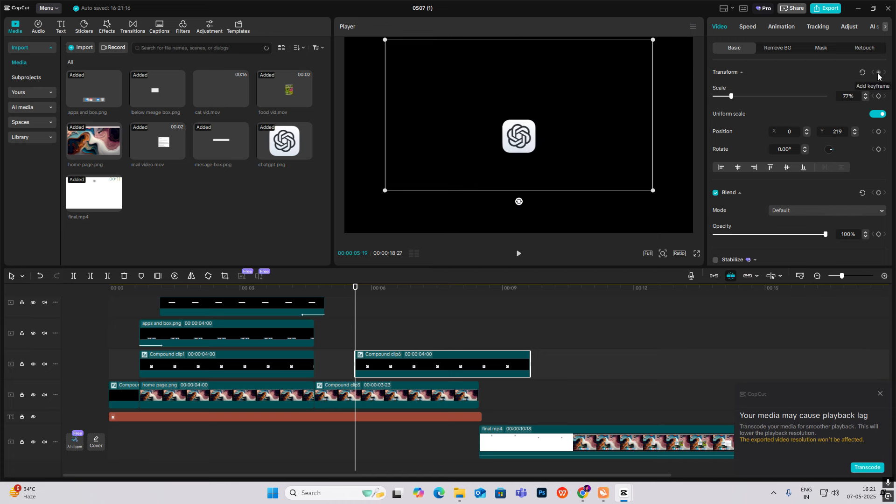
Add transform and blend keyframes to Compound clip6 at 00:00:05:19 and 00:00:06:17, and set the opacity to 0% at the first one.
click(879, 73)
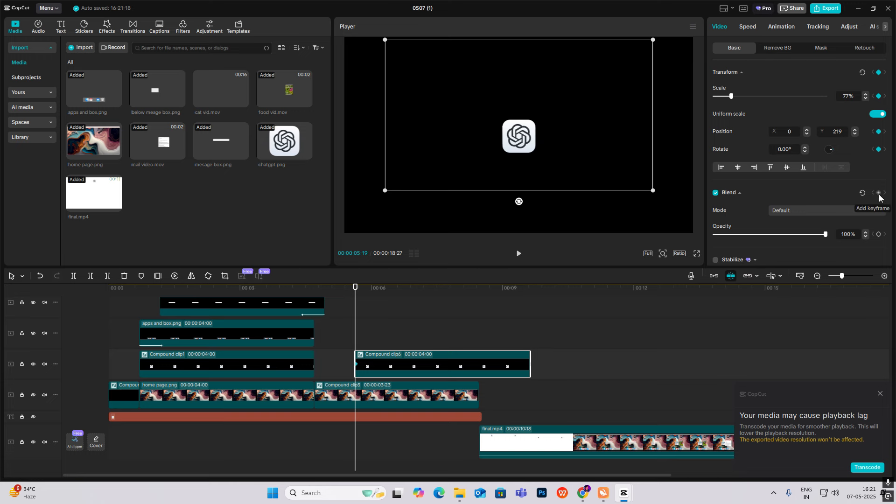
key(space)
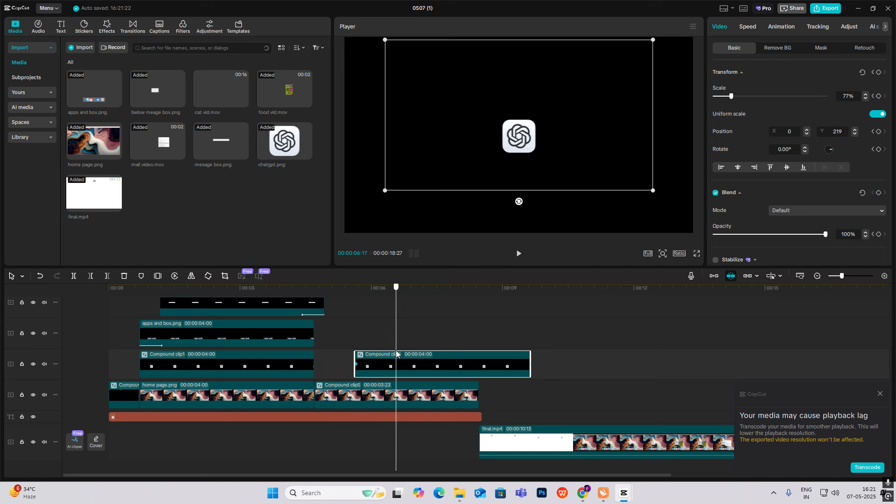
key(space)
click(879, 72)
key(Up)
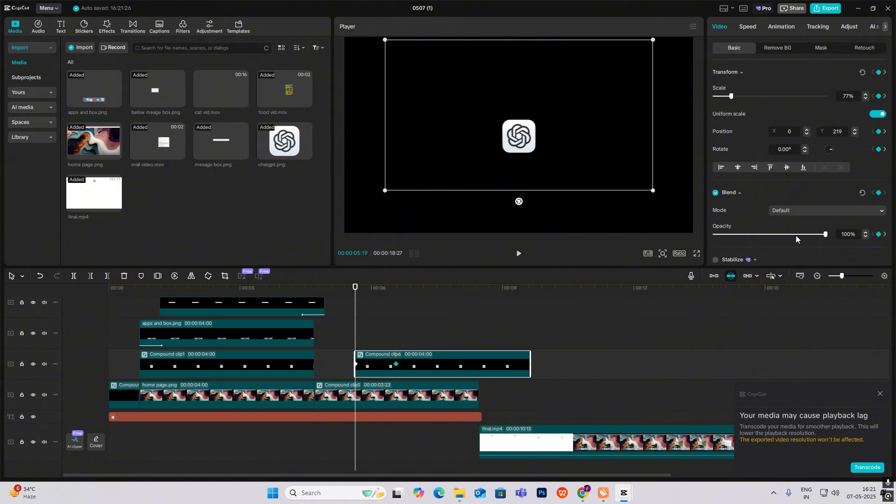
drag(796, 239, 396, 265)
click(398, 336)
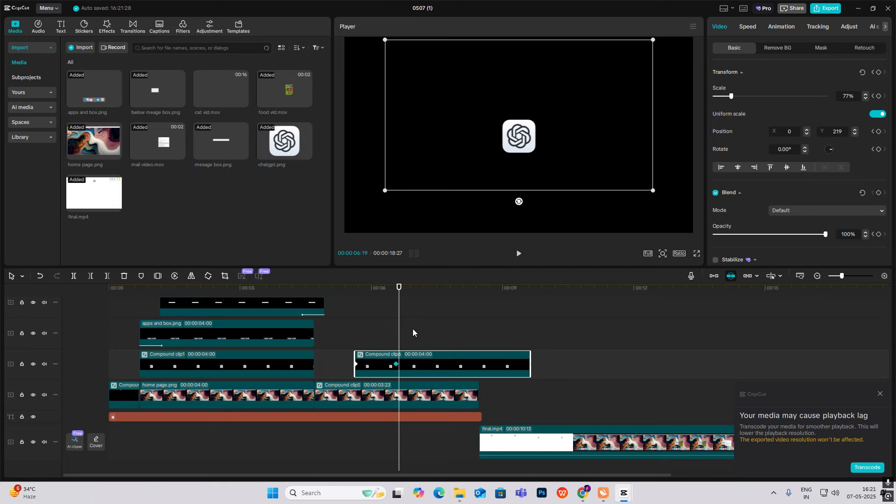
drag(733, 96, 722, 96)
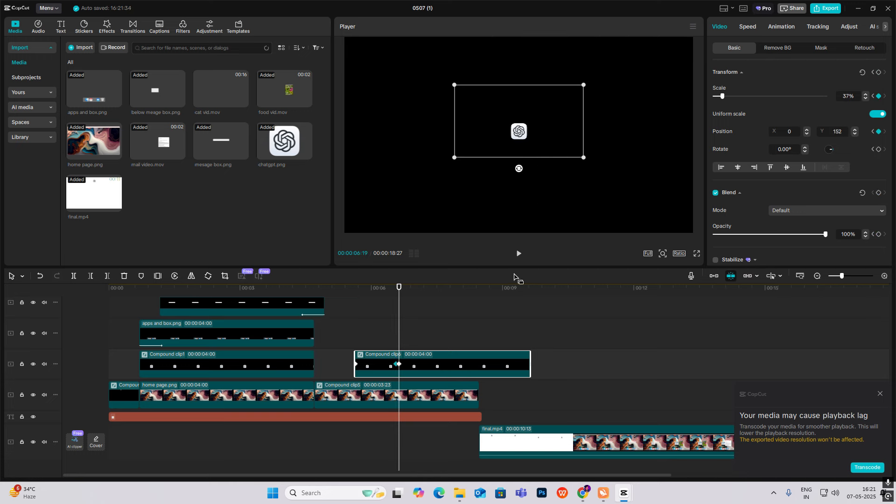
click(354, 331)
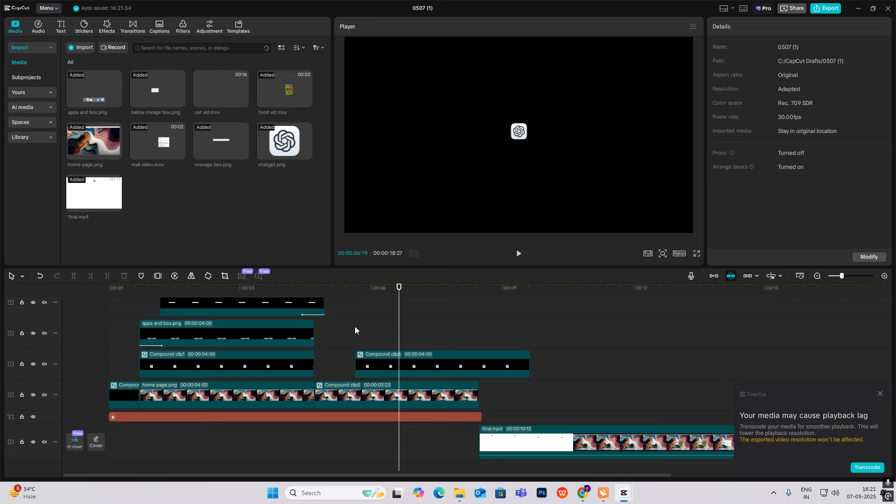
Set Compound clip6's scale to 53% at the 00:00:06:17 keyframe and apply the Quad Ease preset to its scale curve.
click(385, 367)
drag(356, 340, 396, 348)
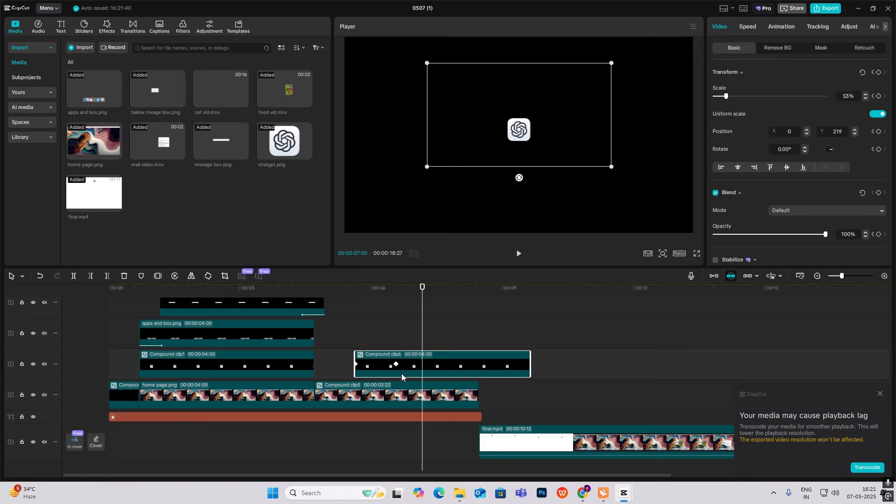
key(alt+k)
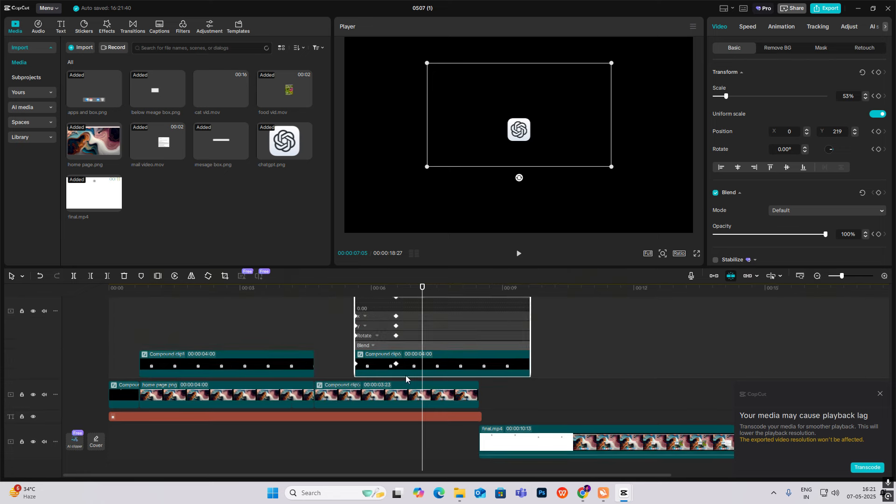
click(374, 309)
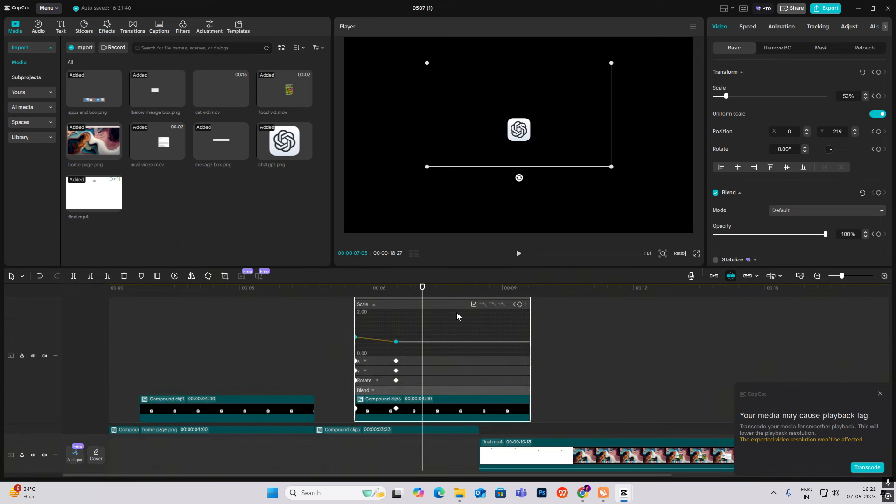
click(474, 305)
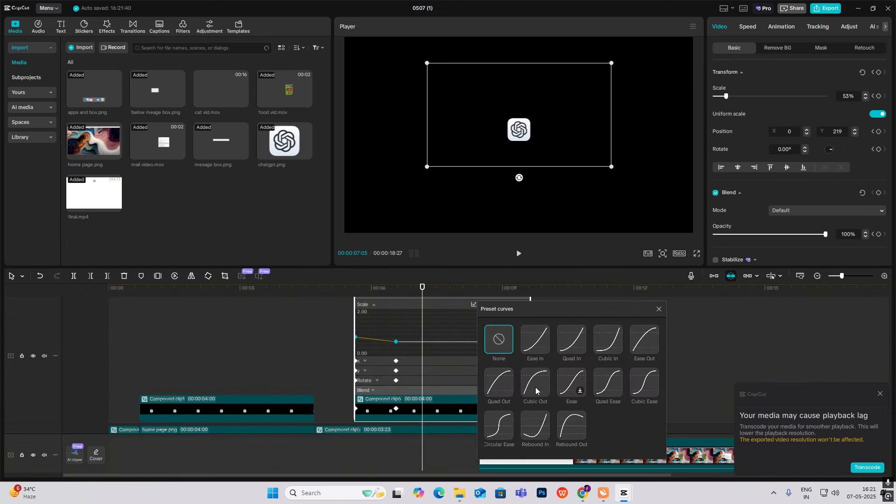
click(616, 387)
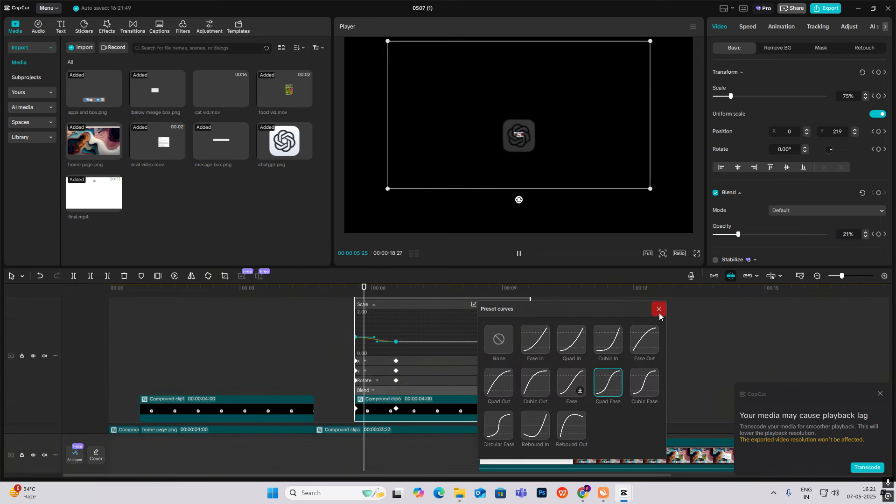
click(658, 309)
Open the preset easing curves for the opacity keyframes of Compound clip6.
click(391, 363)
scroll(385, 372, down, 3)
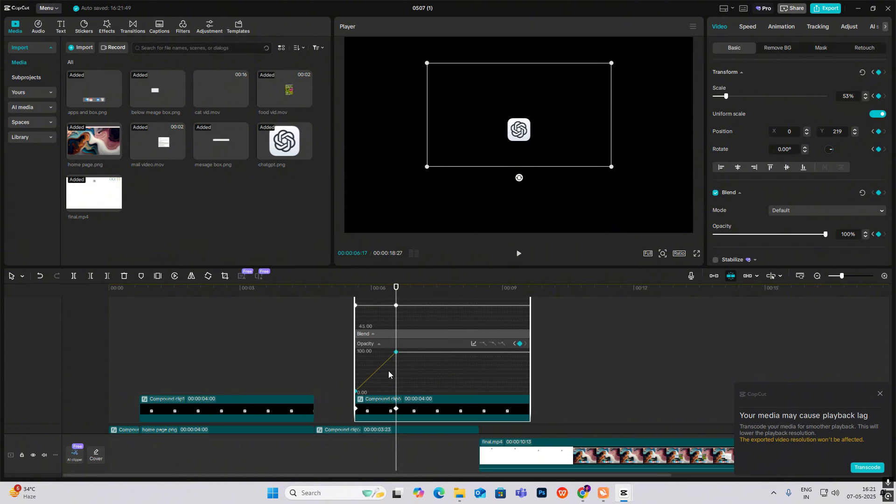
click(474, 344)
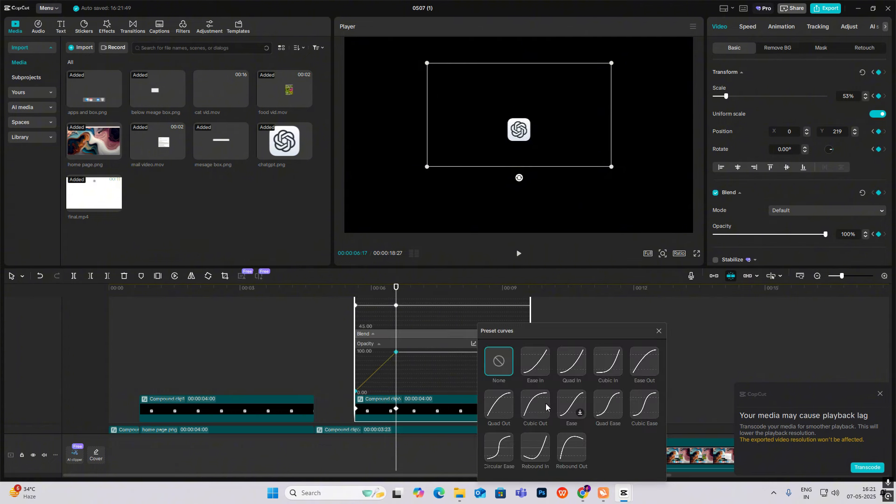
click(659, 331)
click(372, 331)
Move Compound clip6 earlier on its track to start at about 00:00:05:05, playing back the timing of the logo's entrance.
click(357, 356)
drag(357, 356, 377, 362)
scroll(386, 362, down, 2)
click(336, 331)
key(space)
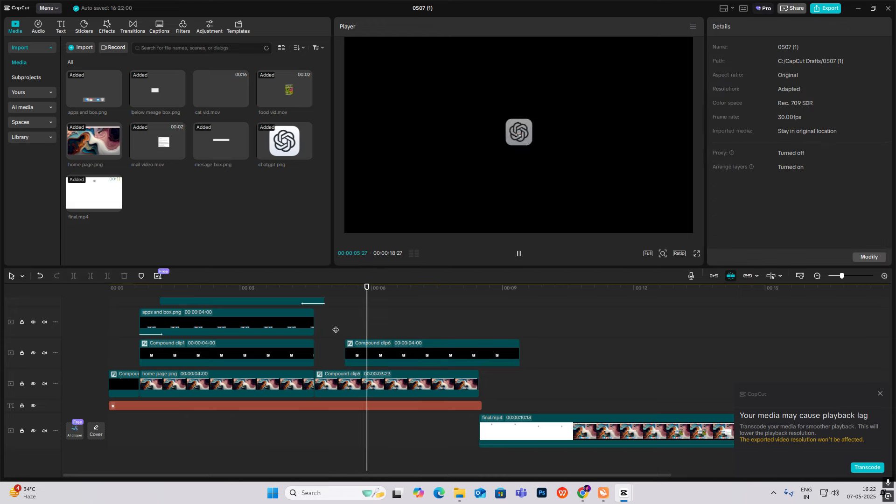
drag(335, 330, 284, 337)
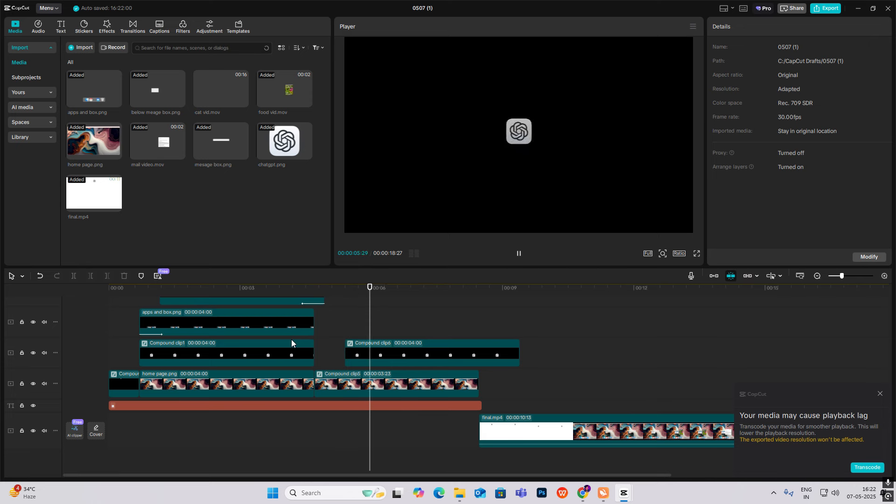
click(408, 357)
drag(408, 357, 402, 360)
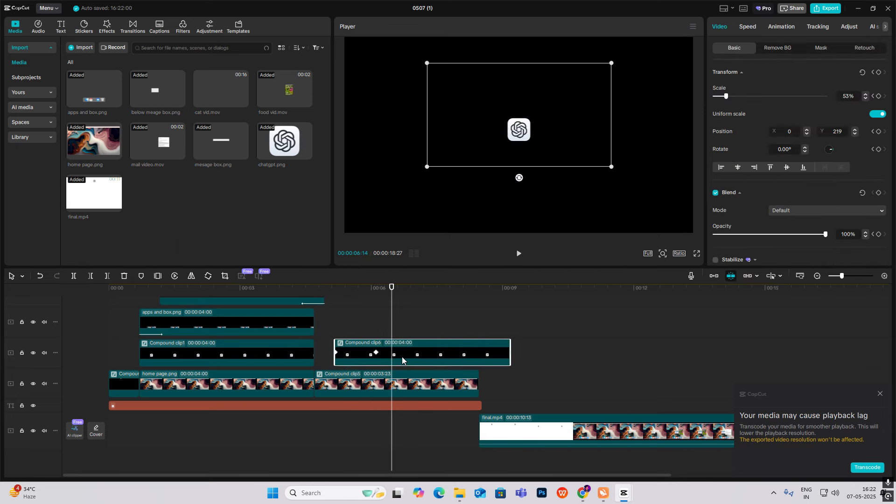
click(376, 355)
click(332, 328)
key(space)
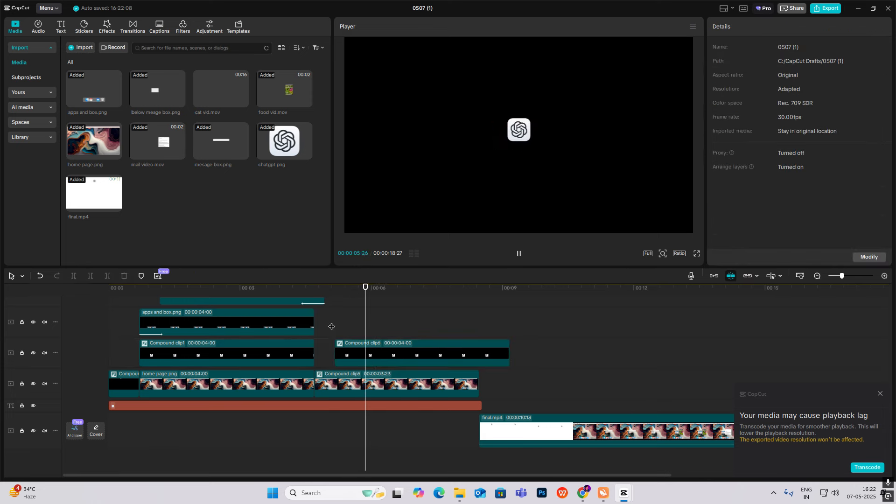
Replay the transition from the shrinking desktop to the logo and dismiss the playback lag notice.
key(Home)
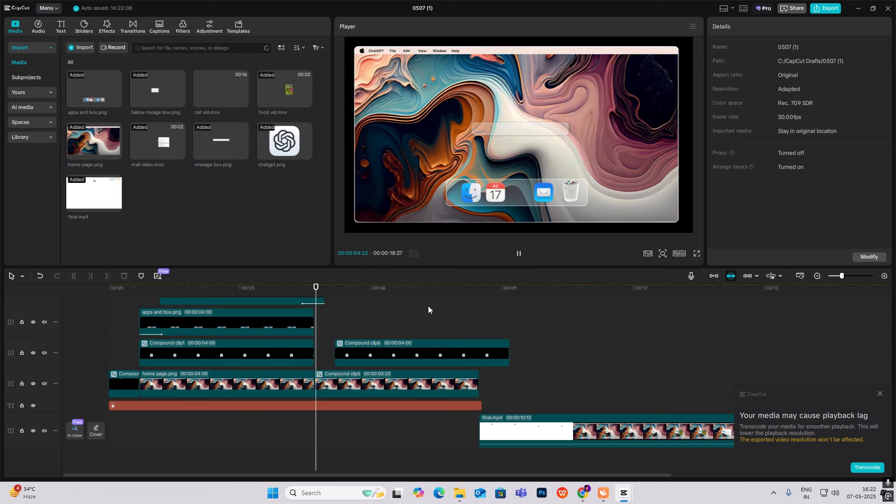
key(space)
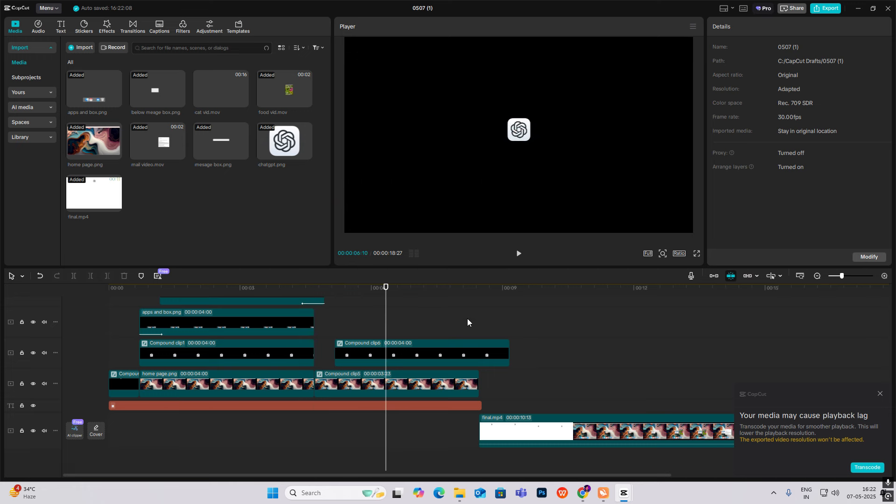
click(880, 395)
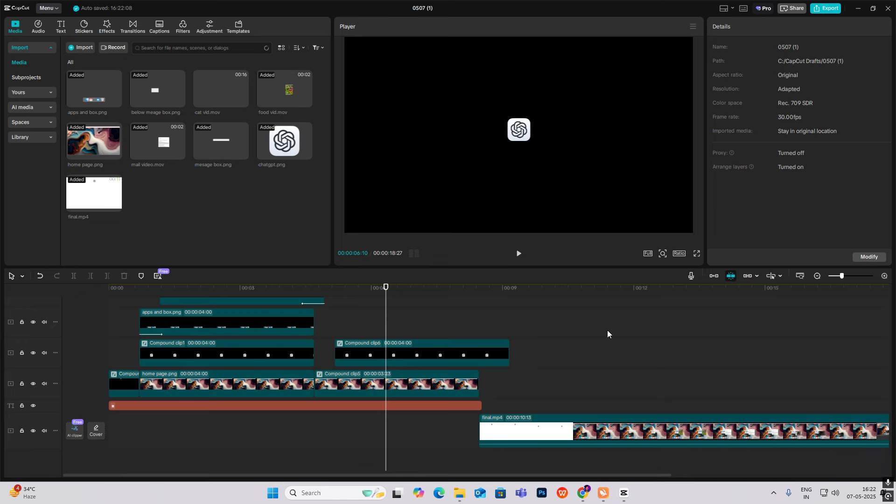